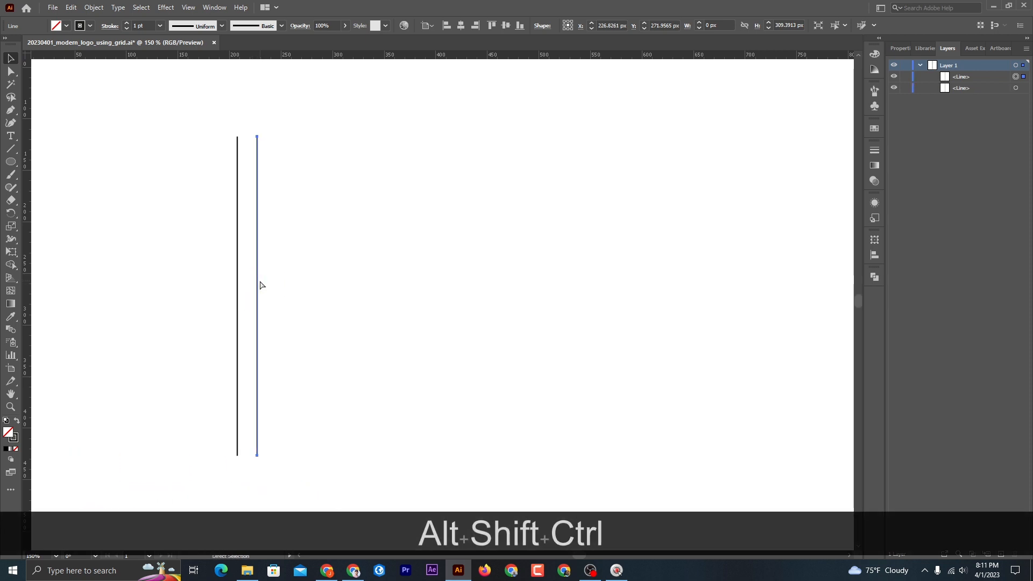
- Repeat the vertical line's duplication twice for four evenly spaced lines, and group all four
{"action": "key", "text": "ctrl+d"}
{"action": "key", "text": "ctrl+d"}
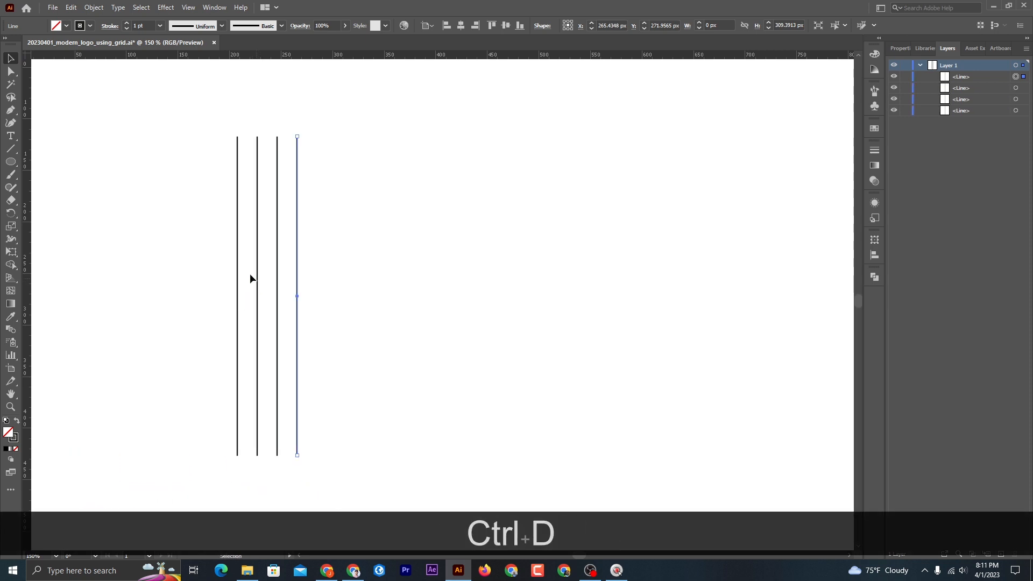
{"action": "left_click_drag", "start_coordinate": [357, 290], "coordinate": [357, 291]}
{"action": "right_click", "coordinate": [279, 277]}
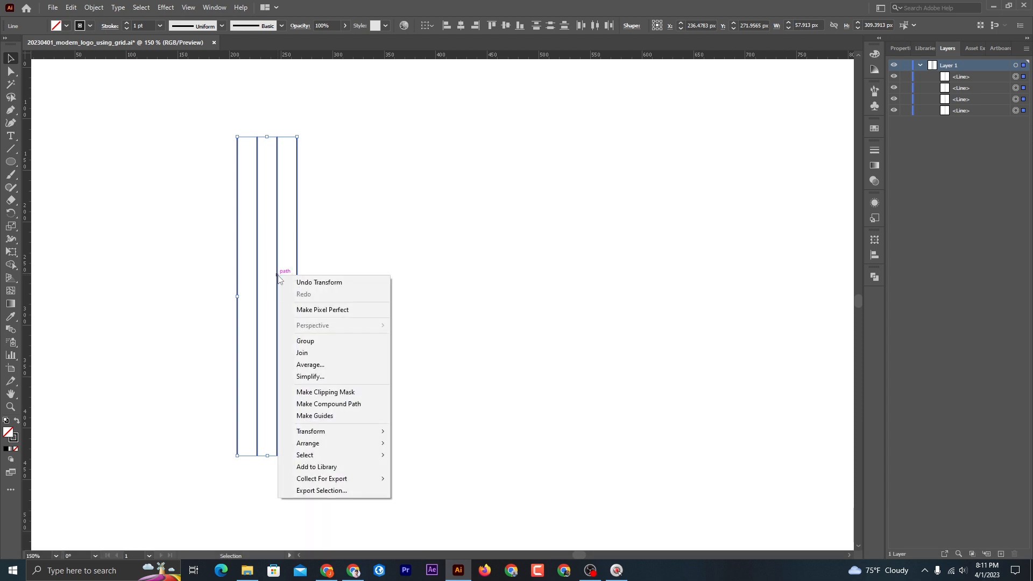
{"action": "left_click", "coordinate": [314, 342]}
{"action": "right_click", "coordinate": [298, 314]}
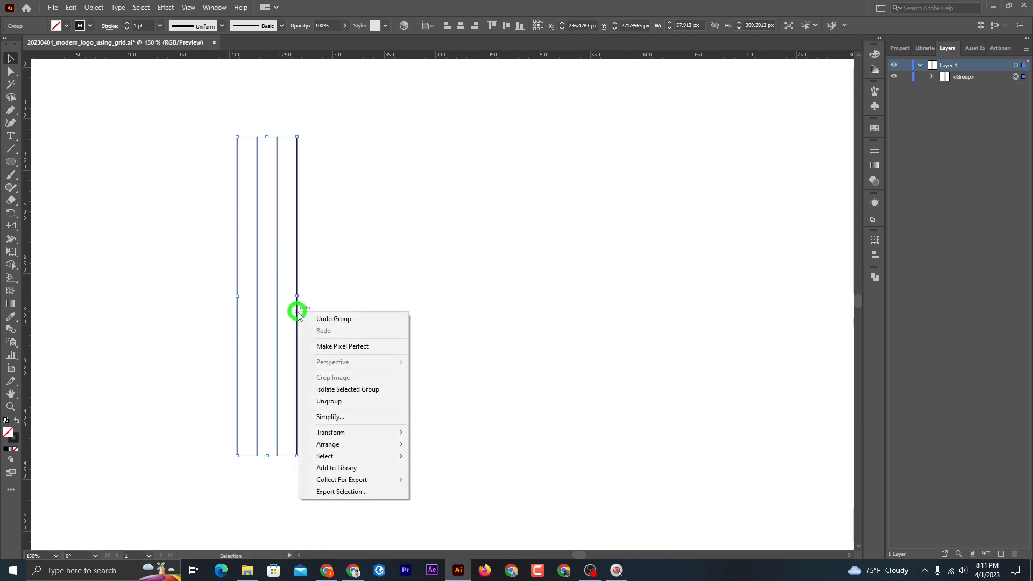
{"action": "left_click_drag", "start_coordinate": [152, 119], "coordinate": [173, 139]}
- Copy the line group, paste it in place and rotate the copy 90° into horizontal lines crossing the vertical ones
{"action": "left_click", "coordinate": [70, 7]}
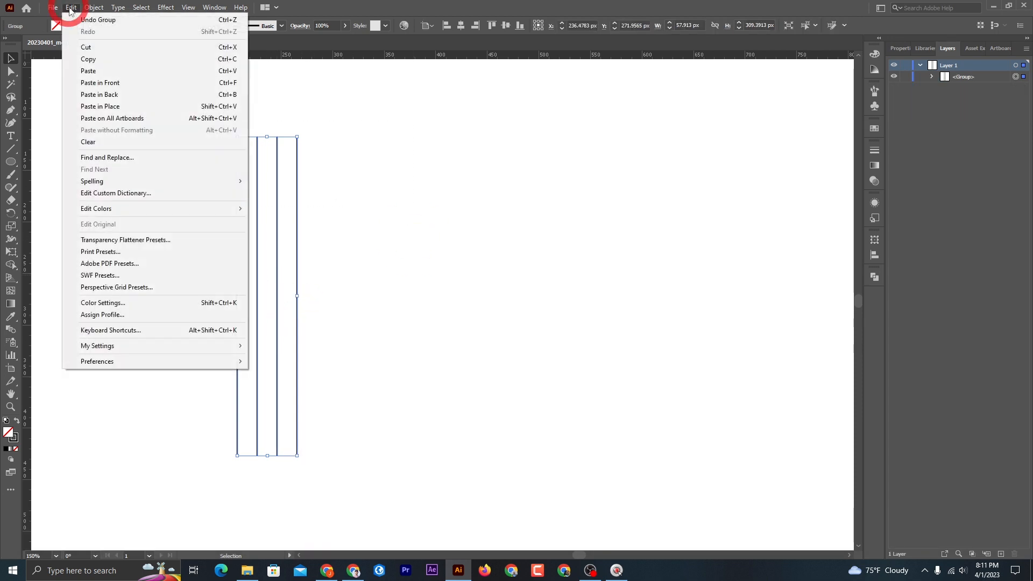
{"action": "left_click", "coordinate": [89, 59]}
{"action": "left_click", "coordinate": [72, 7]}
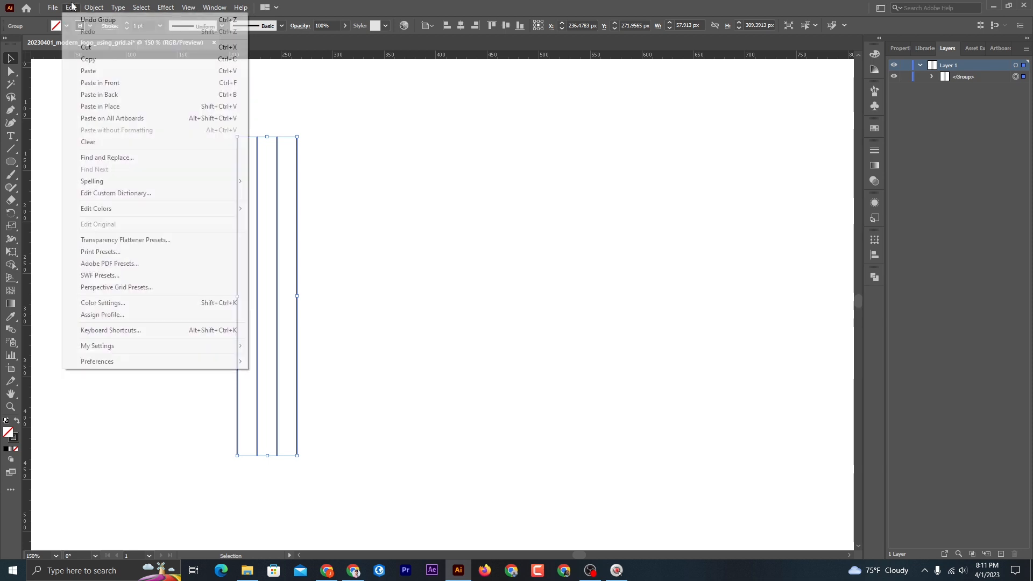
{"action": "left_click", "coordinate": [122, 107]}
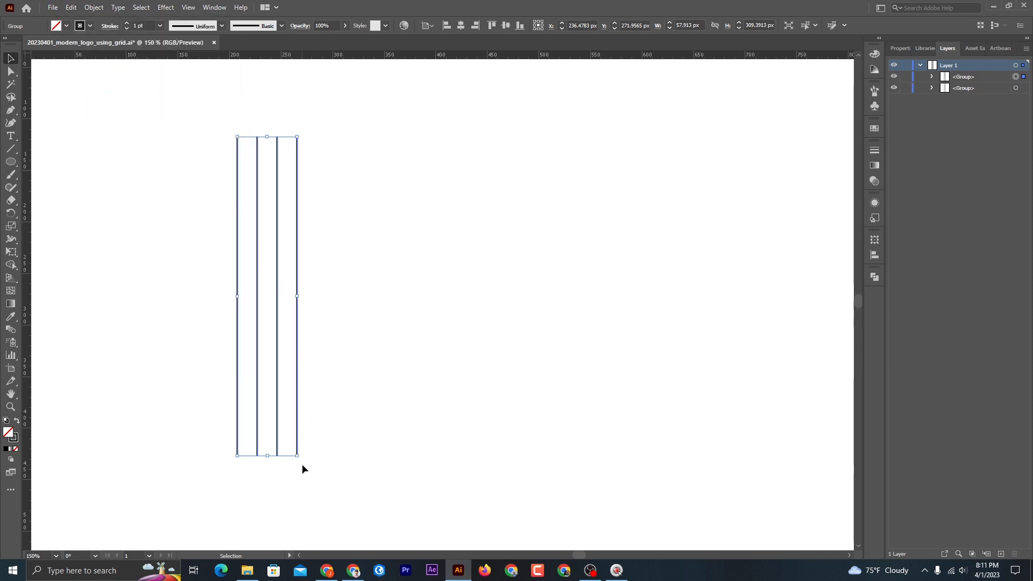
{"action": "left_click_drag", "start_coordinate": [299, 460], "coordinate": [129, 337]}
{"action": "left_click", "coordinate": [297, 338], "text": "shift"}
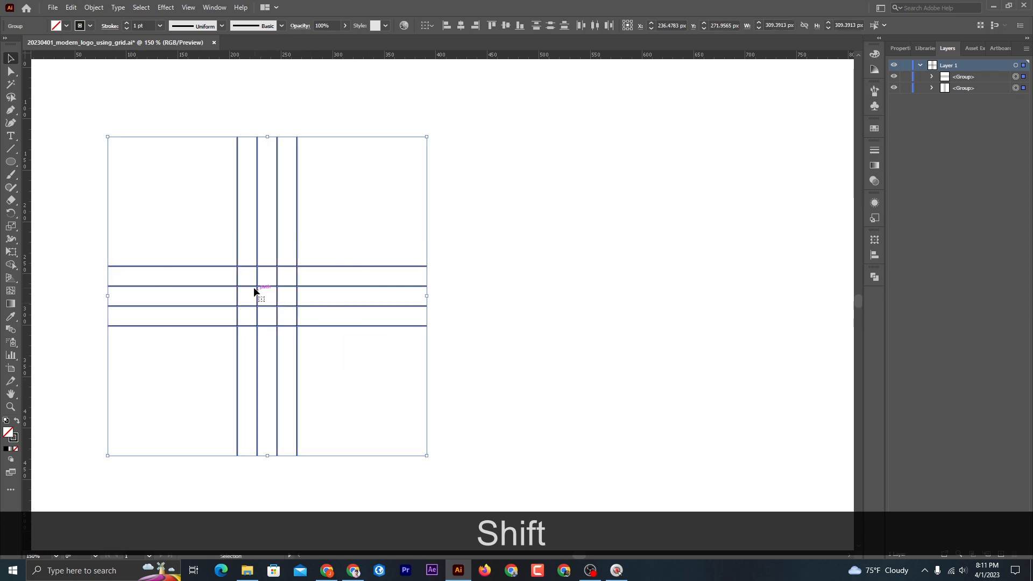
- Draw a circle about 38.6 px wide, two grid cells across, and place three copies on the grid intersections to outline the letter a
{"action": "scroll", "coordinate": [213, 266], "scroll_direction": "left", "scroll_amount": 2}
{"action": "scroll", "coordinate": [293, 267], "scroll_direction": "up", "scroll_amount": 3}
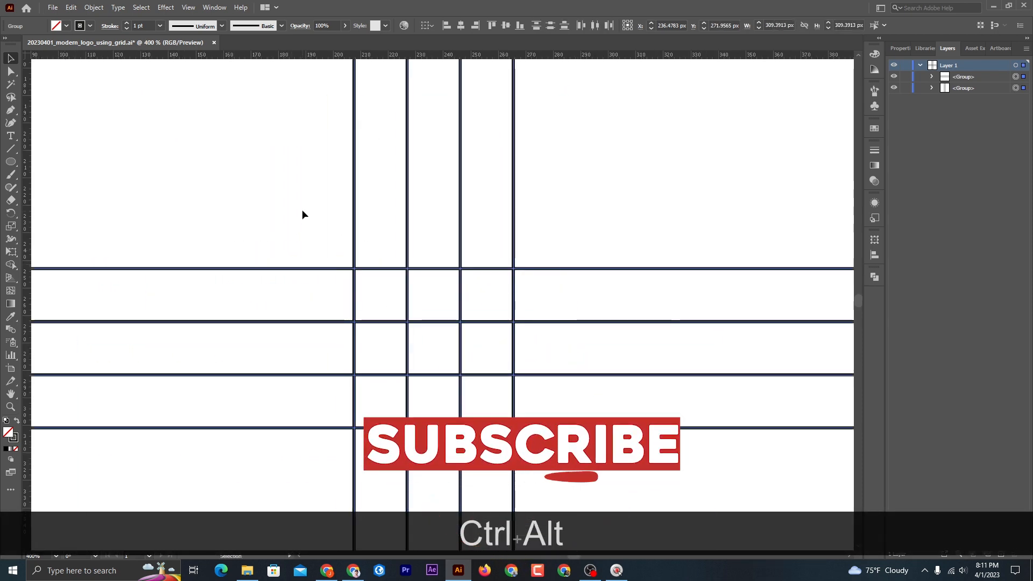
{"action": "left_click", "coordinate": [41, 162]}
{"action": "left_click", "coordinate": [11, 162]}
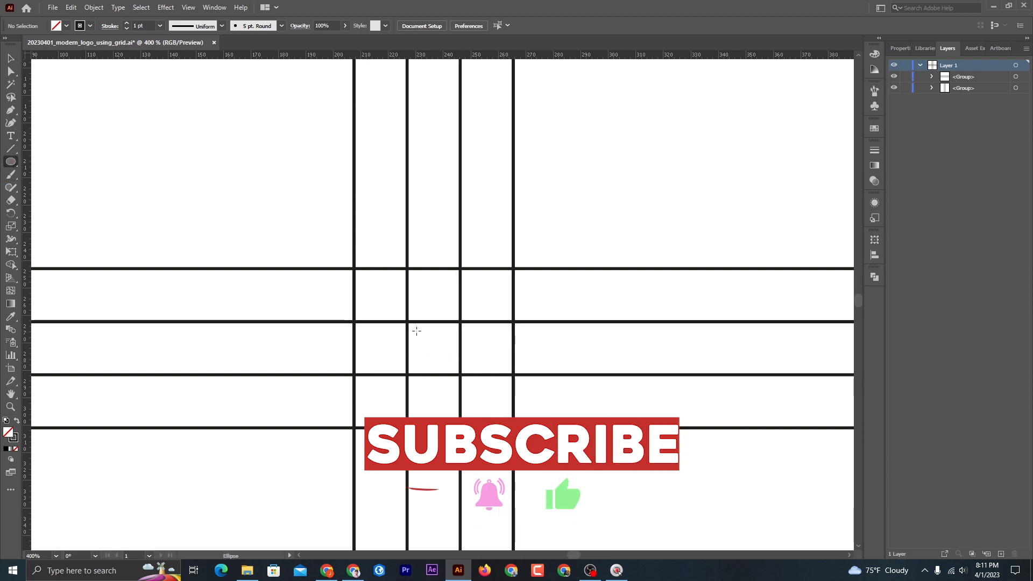
{"action": "left_click_drag", "start_coordinate": [407, 321], "coordinate": [552, 417]}
{"action": "left_click", "coordinate": [13, 58]}
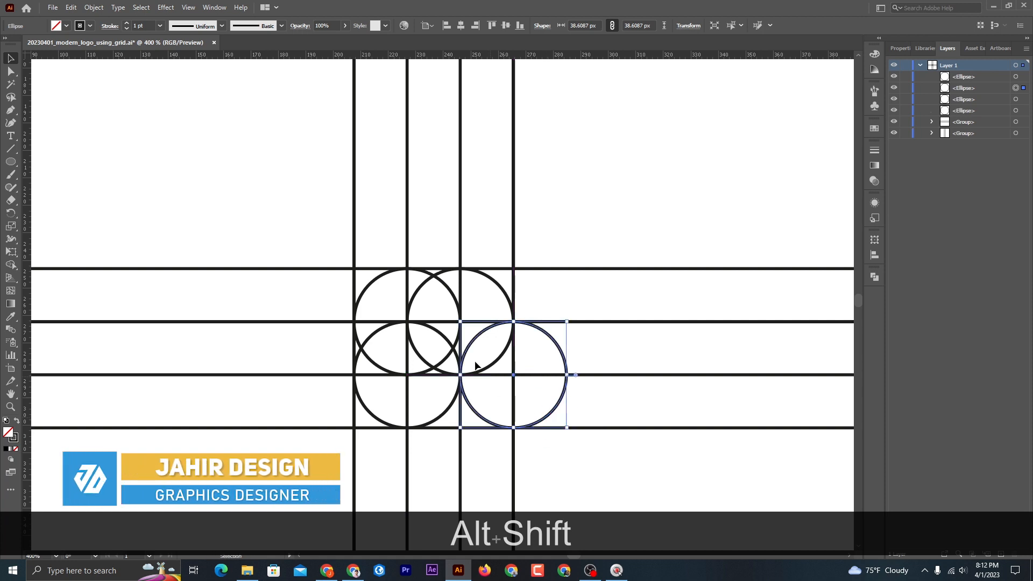
- Select the whole grid with its circles and merge regions with Shape Builder into the black arched stem and round bowl of the a
{"action": "left_click_drag", "start_coordinate": [288, 212], "coordinate": [600, 474]}
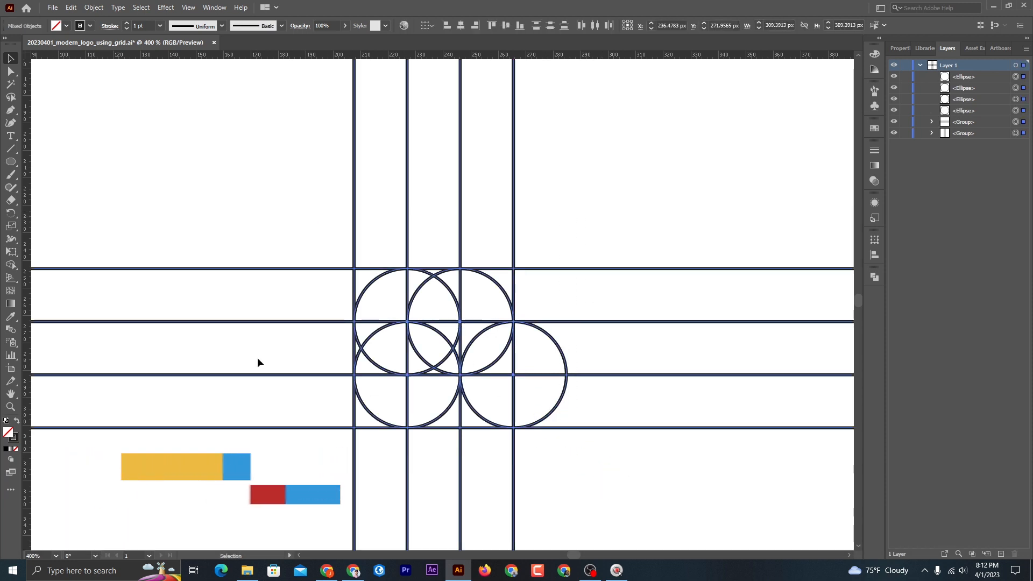
{"action": "key", "text": "shift+m"}
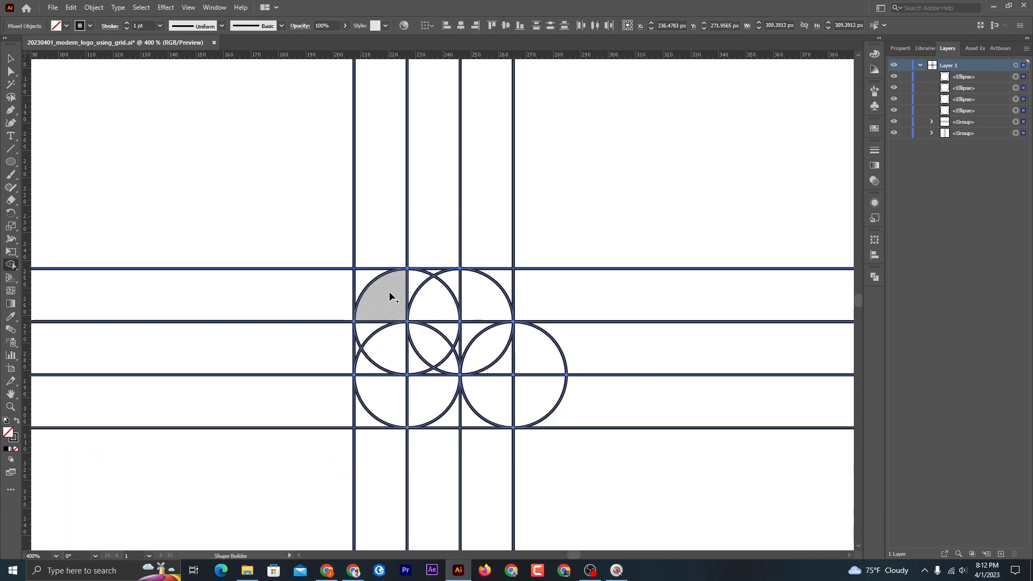
{"action": "left_click", "coordinate": [16, 419]}
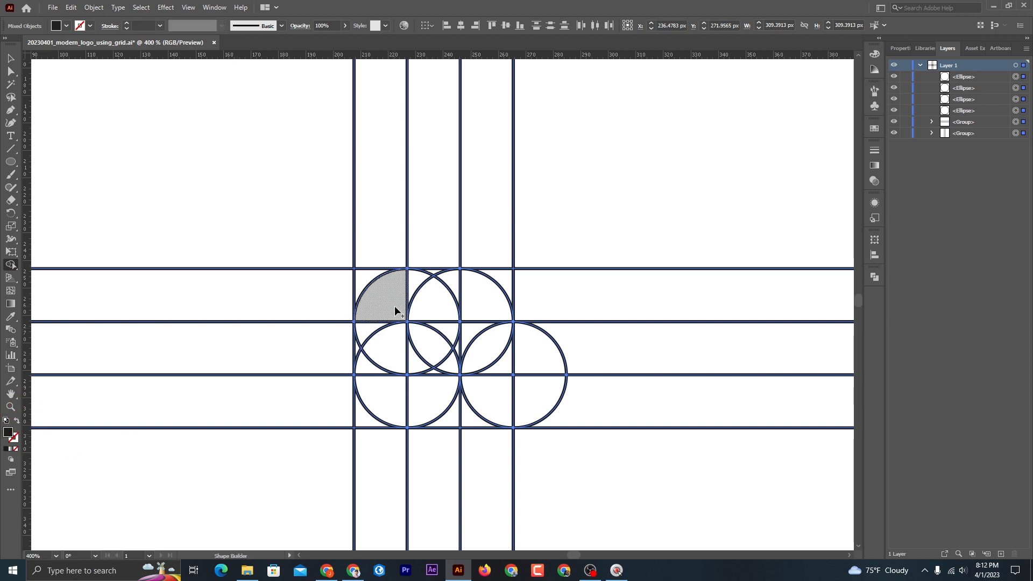
{"action": "mouse_move", "coordinate": [418, 291]}
{"action": "left_mouse_down"}
{"action": "mouse_move", "coordinate": [500, 281]}
{"action": "mouse_move", "coordinate": [435, 277]}
{"action": "left_mouse_up"}
{"action": "mouse_move", "coordinate": [478, 320]}
{"action": "left_mouse_down"}
{"action": "mouse_move", "coordinate": [506, 369]}
{"action": "mouse_move", "coordinate": [505, 409]}
{"action": "left_mouse_up"}
{"action": "mouse_move", "coordinate": [398, 338]}
{"action": "left_mouse_down"}
{"action": "mouse_move", "coordinate": [417, 400]}
{"action": "mouse_move", "coordinate": [435, 399]}
{"action": "left_mouse_up"}
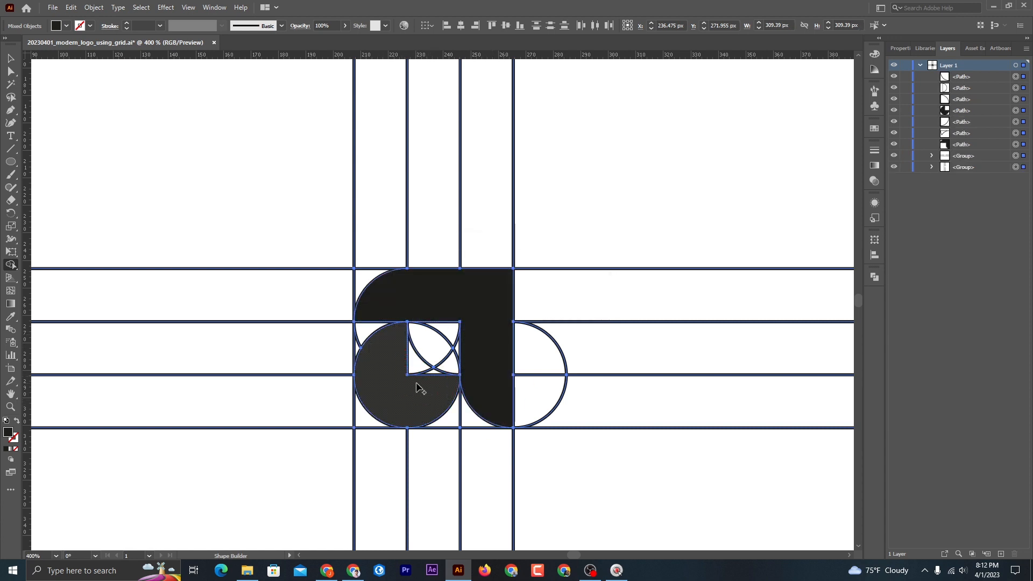
- Move the two black letter shapes clear of the grid and delete the leftover lines and circle pieces
{"action": "left_click", "coordinate": [10, 58]}
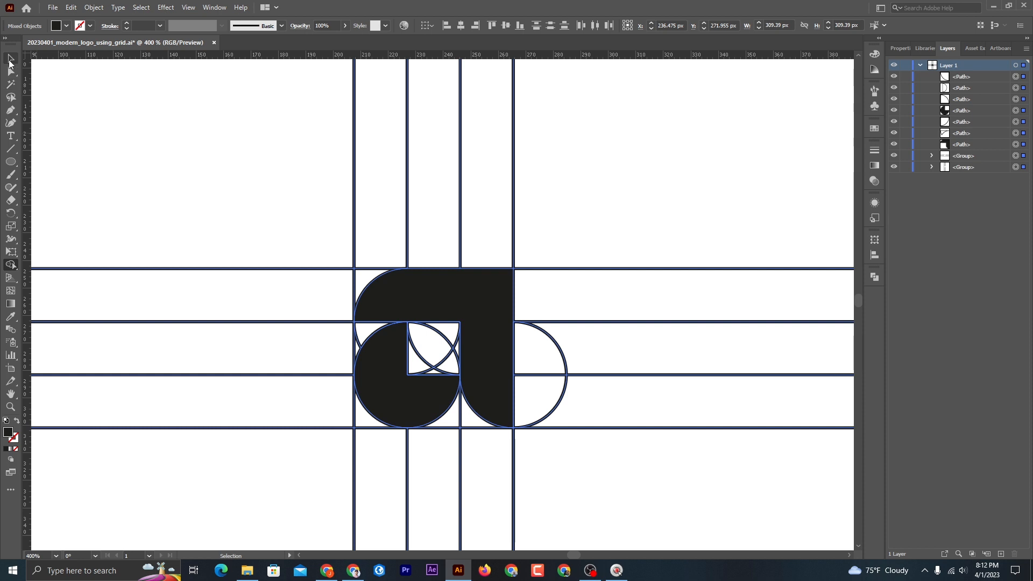
{"action": "left_click_drag", "start_coordinate": [302, 204], "coordinate": [624, 442]}
{"action": "right_click", "coordinate": [454, 305]}
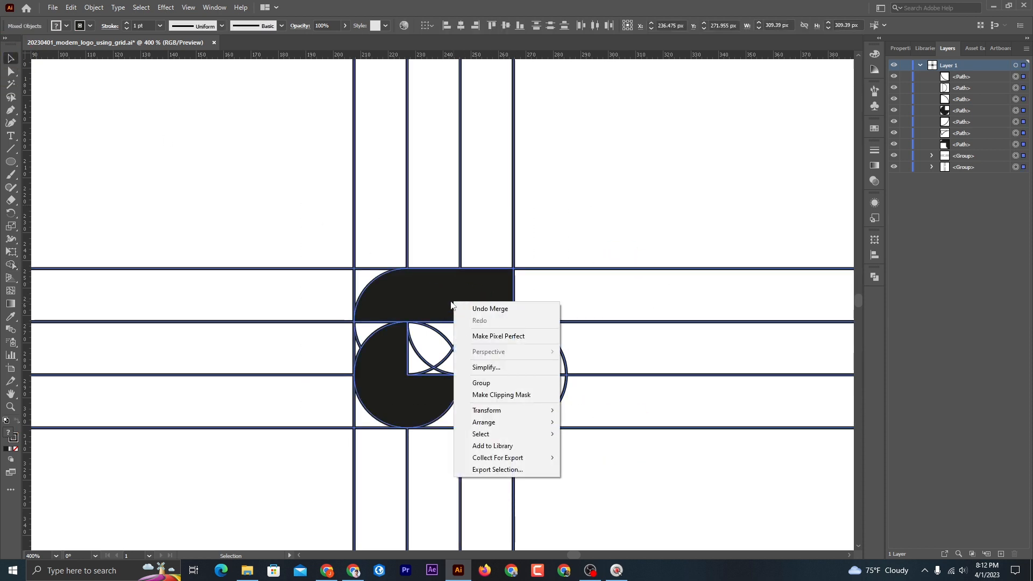
{"action": "left_click", "coordinate": [318, 193]}
{"action": "left_click", "coordinate": [482, 308]}
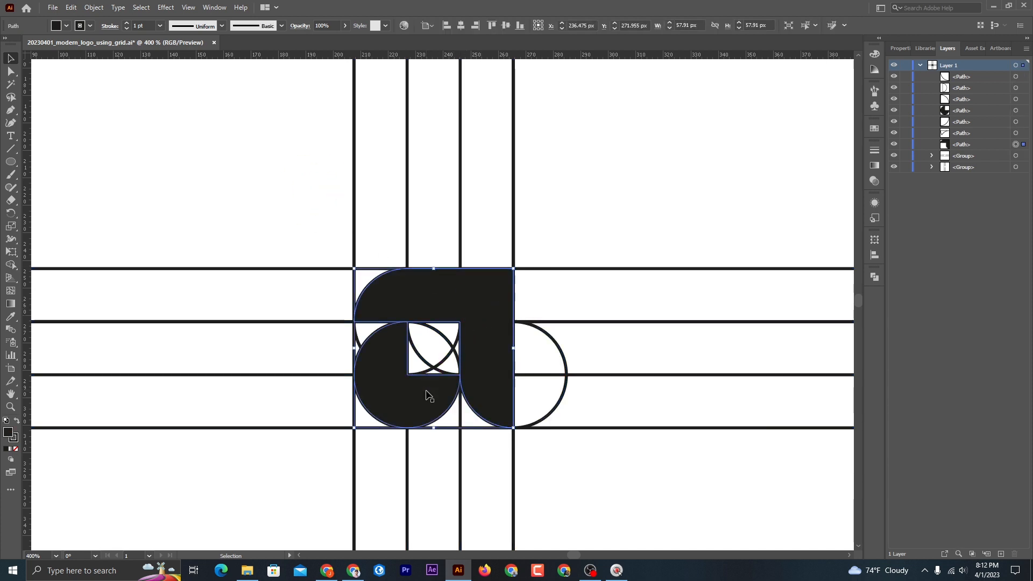
{"action": "left_click_drag", "start_coordinate": [499, 320], "coordinate": [243, 139]}
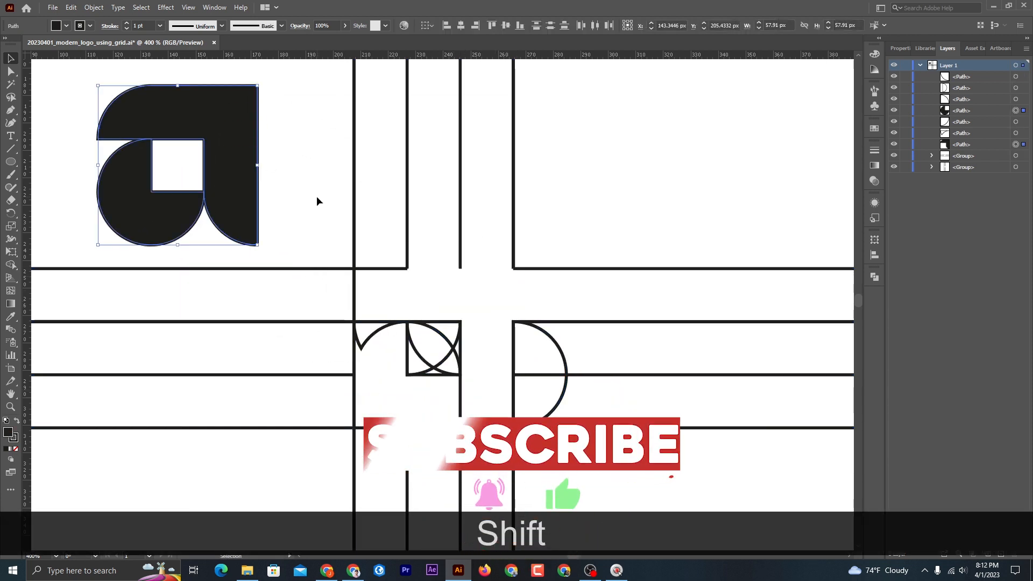
{"action": "left_click_drag", "start_coordinate": [316, 201], "coordinate": [613, 501]}
{"action": "key", "text": "Delete"}
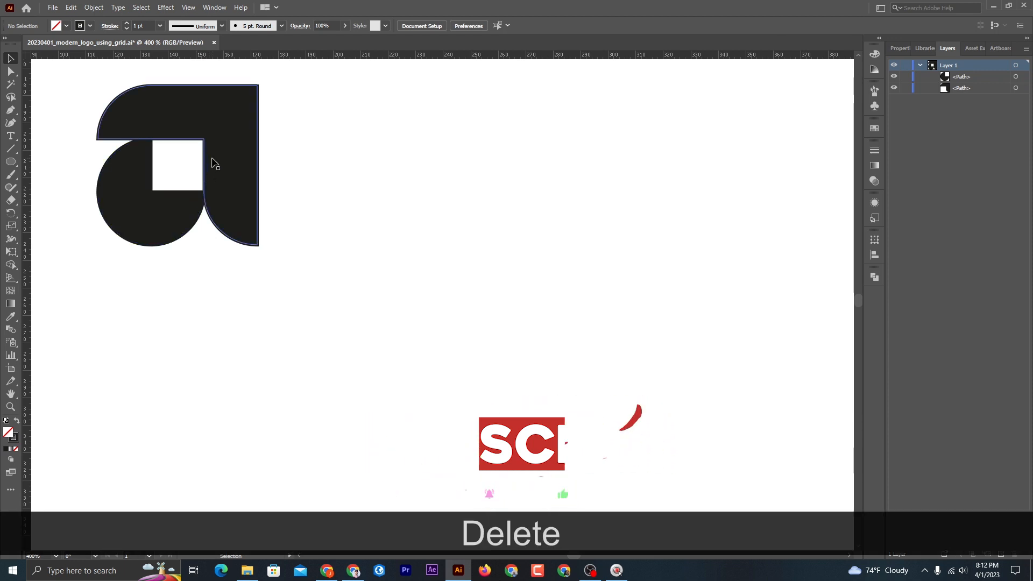
- Move the letter shapes toward the middle of the canvas, remove their stroke and group them
{"action": "mouse_move", "coordinate": [215, 161]}
{"action": "left_mouse_down"}
{"action": "mouse_move", "coordinate": [275, 220]}
{"action": "mouse_move", "coordinate": [400, 255]}
{"action": "left_mouse_up"}
{"action": "key", "text": "x"}
{"action": "key", "text": "slash"}
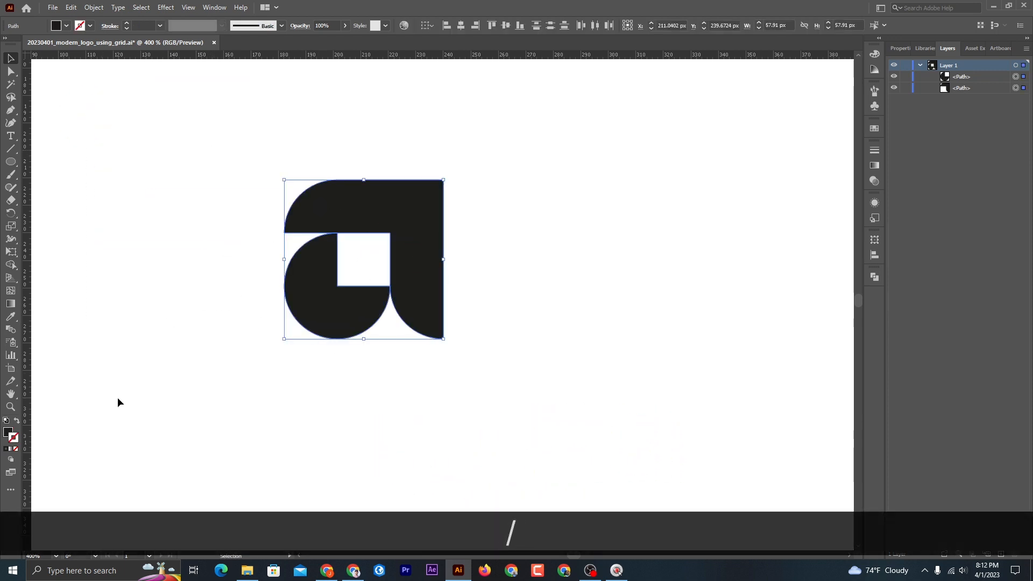
{"action": "key", "text": "x"}
{"action": "left_click_drag", "start_coordinate": [467, 349], "coordinate": [302, 273]}
{"action": "key", "text": "ctrl+g"}
{"action": "left_click_drag", "start_coordinate": [372, 274], "coordinate": [431, 274]}
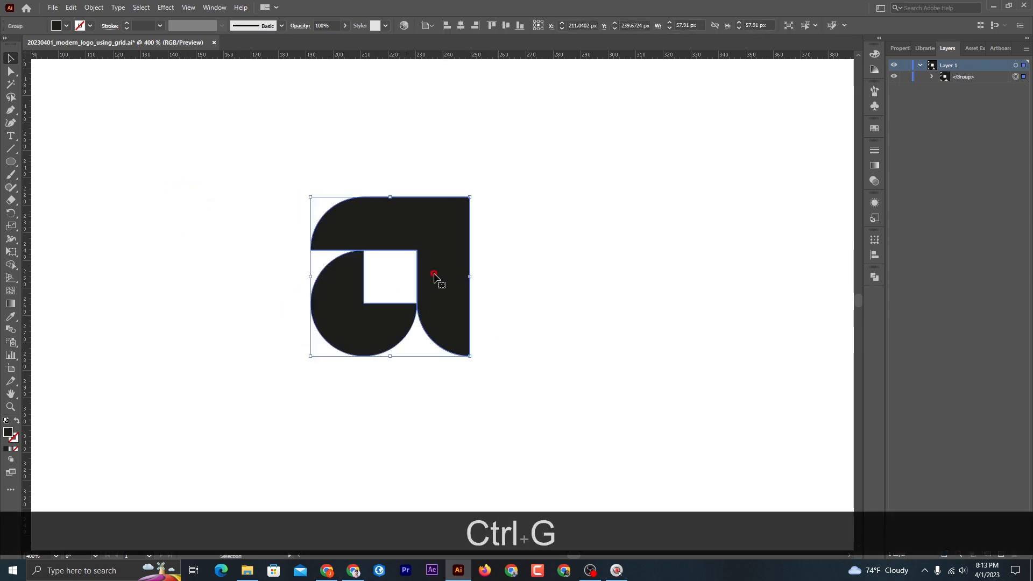
{"action": "left_click", "coordinate": [485, 291]}
- Add the text "amber" below the letter mark
{"action": "left_click", "coordinate": [10, 134]}
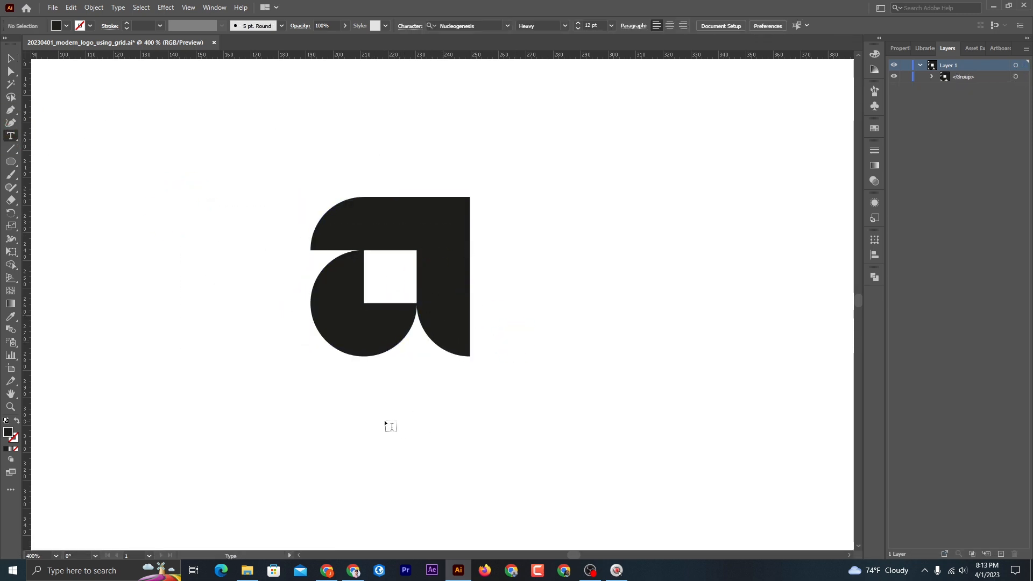
{"action": "left_click", "coordinate": [385, 423]}
{"action": "type", "text": "amber"}
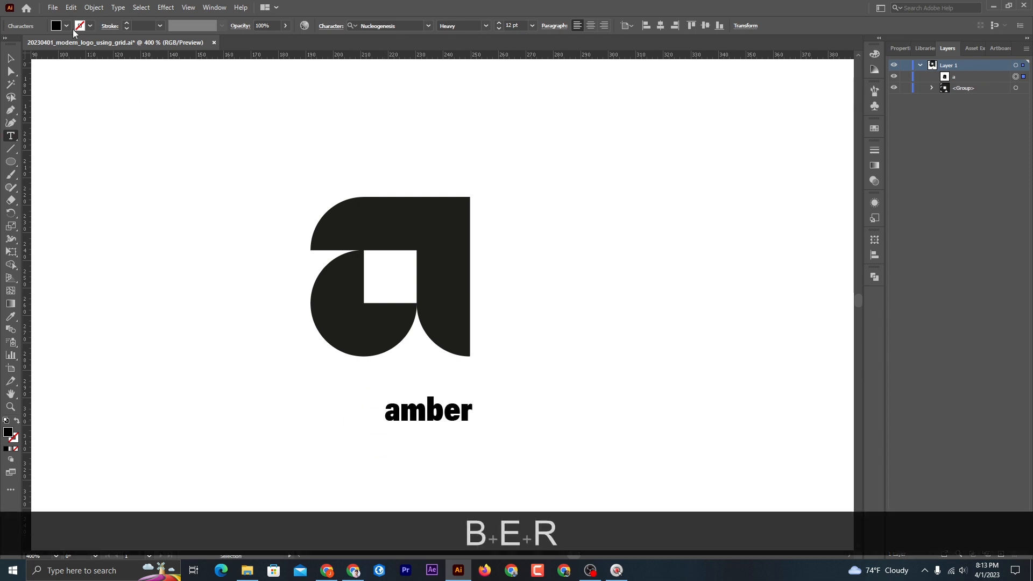
{"action": "left_click", "coordinate": [11, 57]}
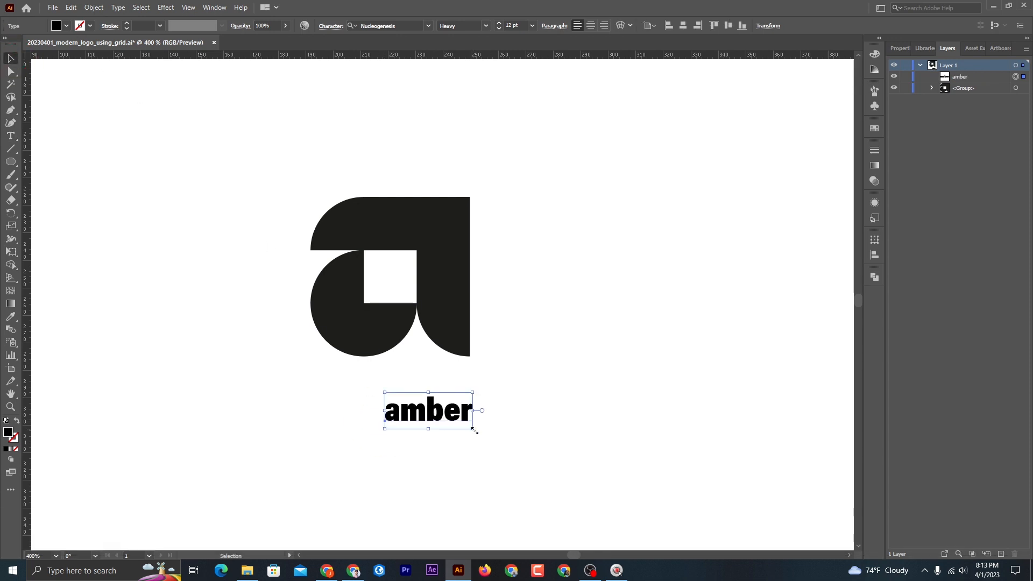
- Enlarge the "amber" text to about 104 px wide under the mark, and align both on their horizontal centres
{"action": "left_click_drag", "start_coordinate": [477, 431], "coordinate": [525, 480]}
{"action": "left_click_drag", "start_coordinate": [456, 415], "coordinate": [430, 406]}
{"action": "left_click_drag", "start_coordinate": [468, 469], "coordinate": [322, 196]}
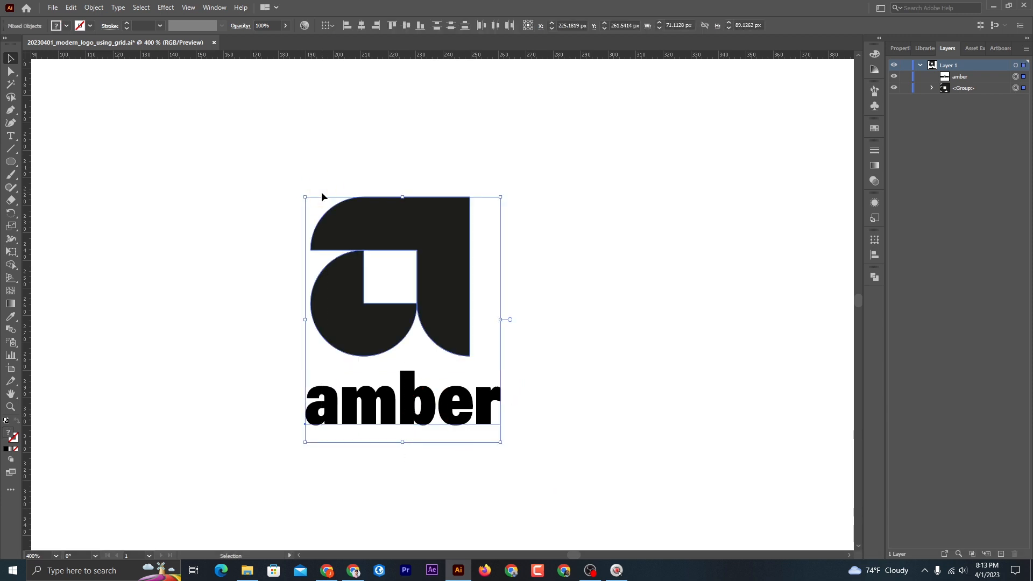
{"action": "left_click", "coordinate": [528, 428]}
{"action": "left_click", "coordinate": [468, 422]}
{"action": "left_click_drag", "start_coordinate": [500, 438], "coordinate": [546, 486]}
{"action": "left_click_drag", "start_coordinate": [450, 403], "coordinate": [449, 413]}
{"action": "left_click", "coordinate": [433, 328], "text": "shift"}
{"action": "left_click", "coordinate": [362, 25]}
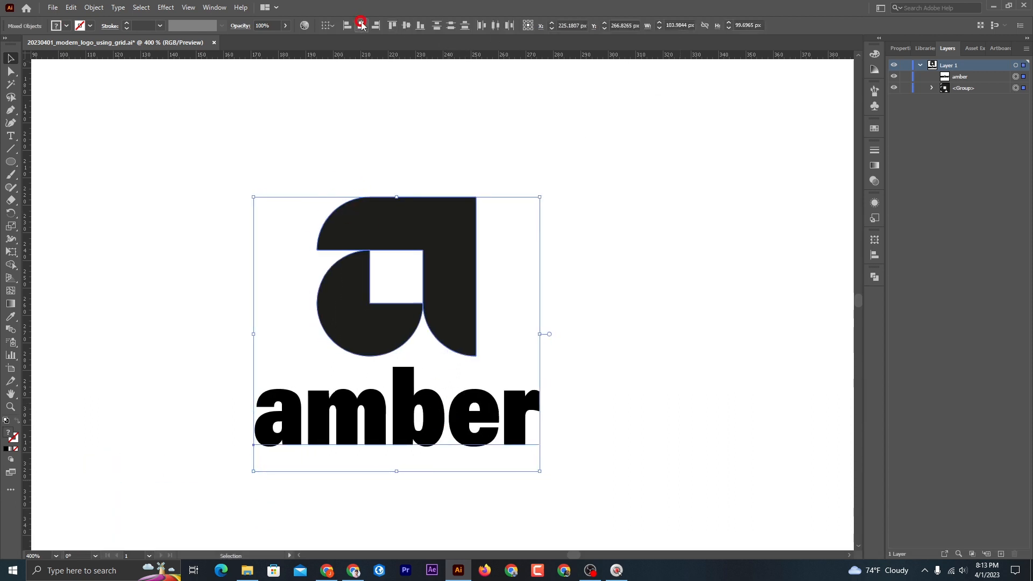
{"action": "left_click", "coordinate": [588, 285]}
{"action": "left_click_drag", "start_coordinate": [538, 484], "coordinate": [305, 209]}
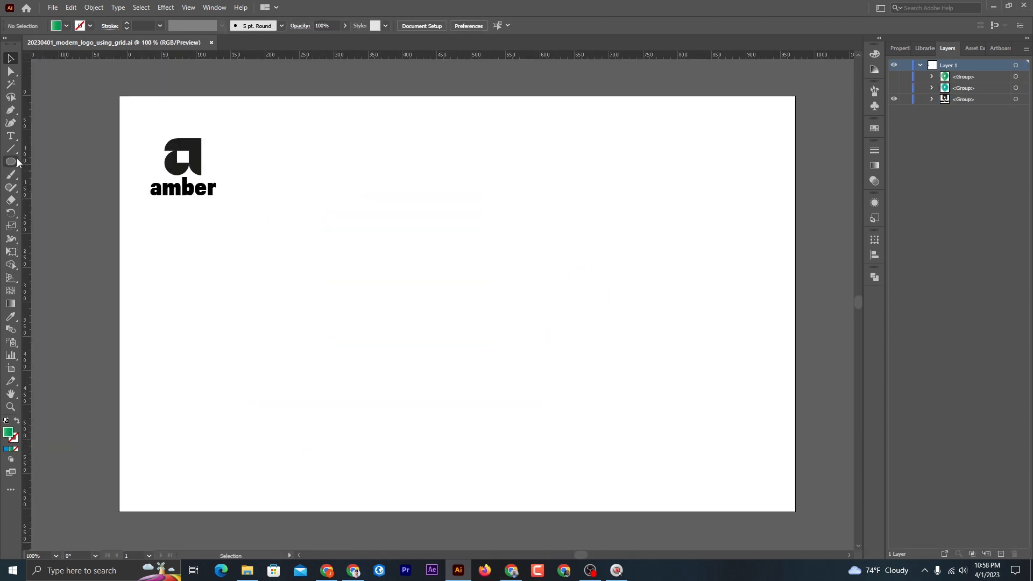
- Draw a vertical line about 296 px long beside the amber logo and give it a 1 pt stroke
{"action": "left_click", "coordinate": [11, 148]}
{"action": "mouse_move", "coordinate": [150, 178]}
{"action": "left_mouse_down"}
{"action": "mouse_move", "coordinate": [273, 178]}
{"action": "mouse_move", "coordinate": [323, 198]}
{"action": "mouse_move", "coordinate": [357, 372]}
{"action": "left_mouse_up"}
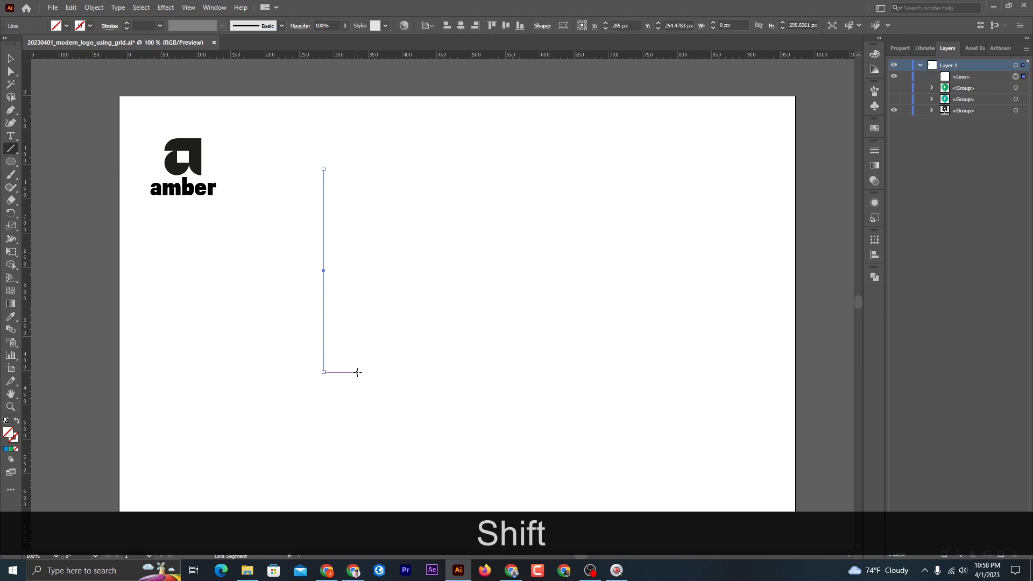
{"action": "left_click", "coordinate": [9, 60]}
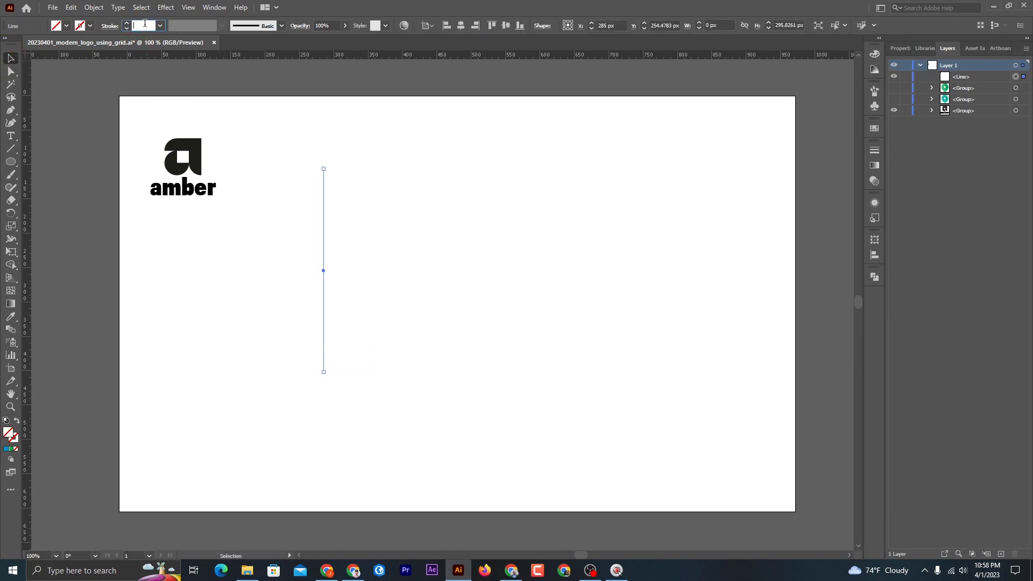
{"action": "type", "text": "1"}
{"action": "key", "text": "Return"}
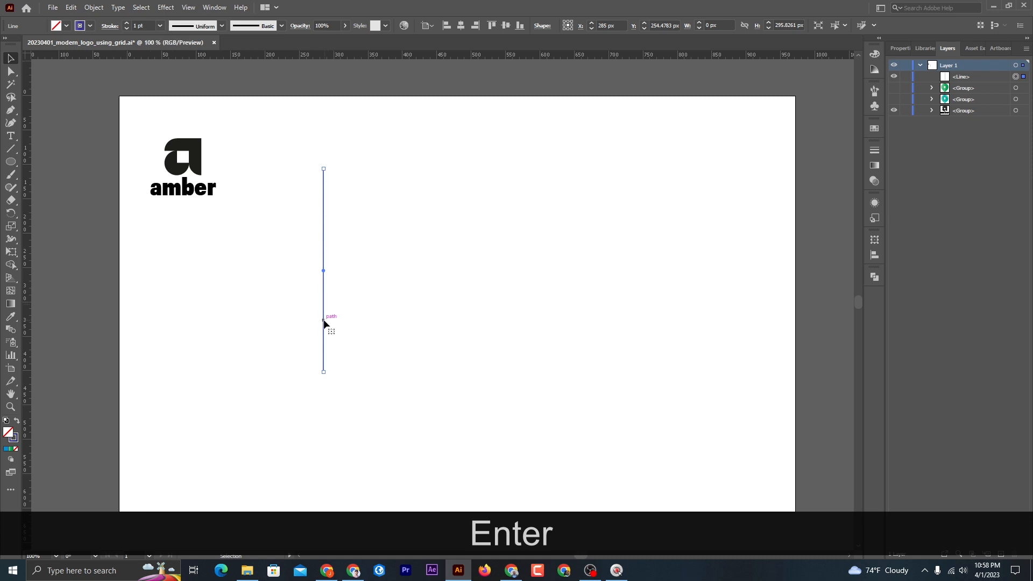
- Duplicate the new line sideways into four vertical lines evenly spaced about 33 px apart, and group them
{"action": "left_click_drag", "start_coordinate": [323, 321], "coordinate": [346, 325]}
{"action": "key", "text": "ctrl+d"}
{"action": "key", "text": "ctrl+d"}
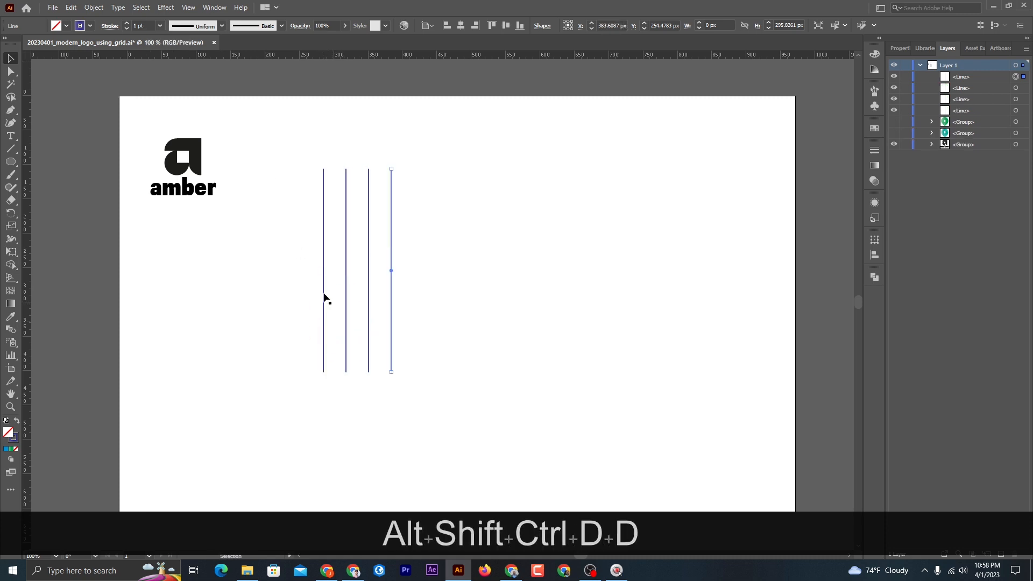
{"action": "left_click_drag", "start_coordinate": [273, 235], "coordinate": [433, 341]}
{"action": "right_click", "coordinate": [370, 311]}
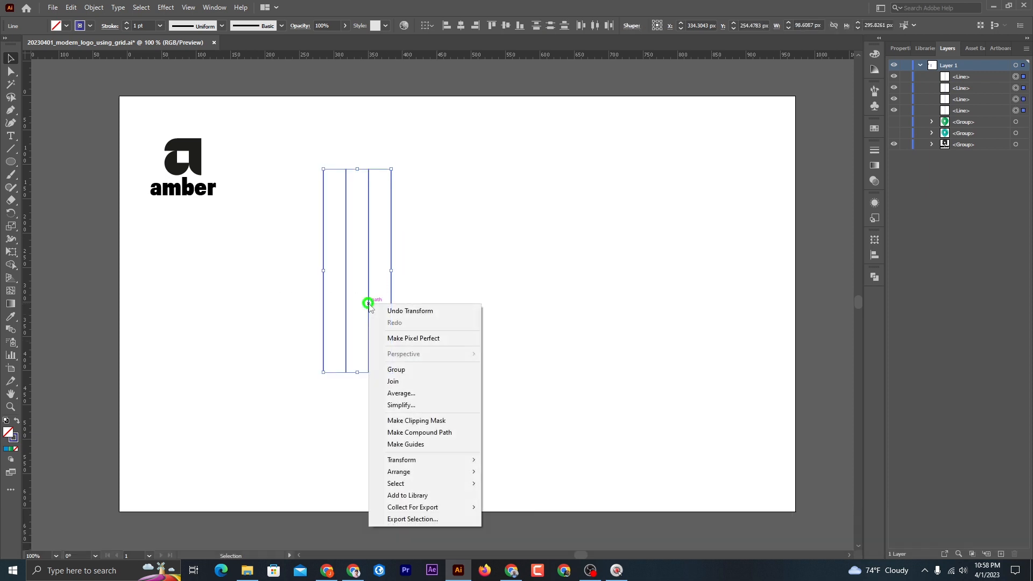
{"action": "left_click", "coordinate": [411, 375]}
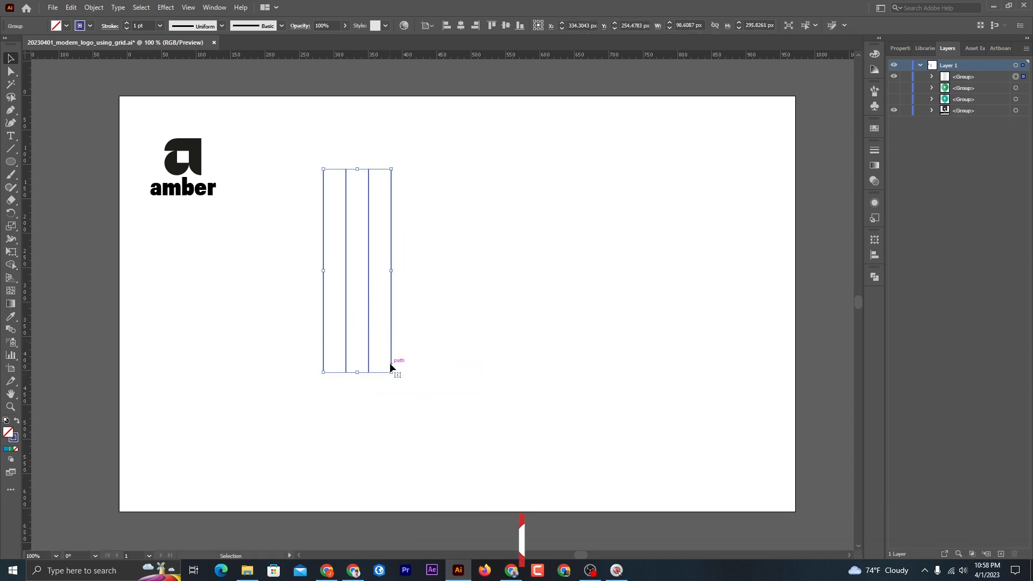
- Paste a copy of the line group in place and rotate it 90° to form a crossing grid
{"action": "left_click", "coordinate": [71, 7]}
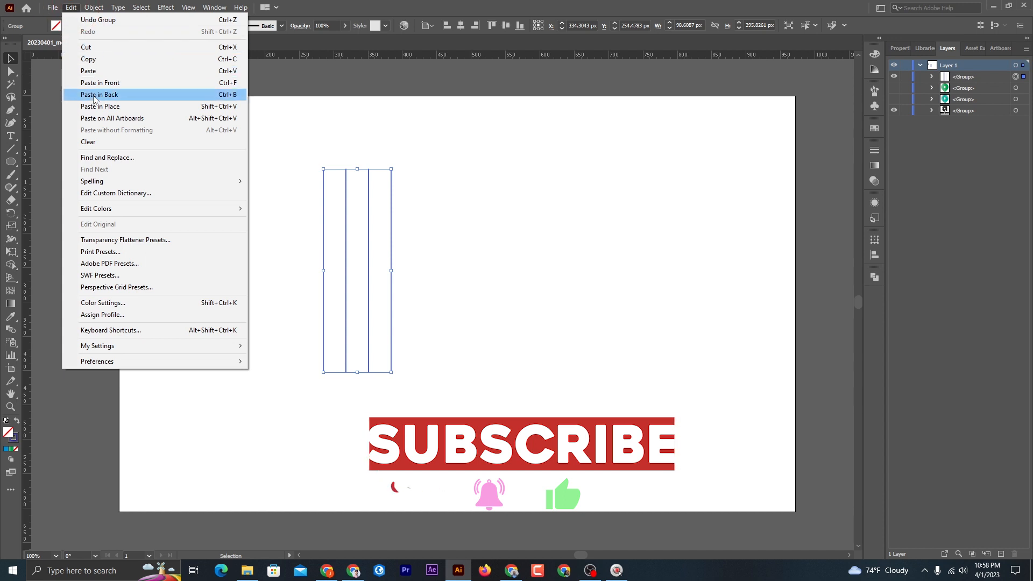
{"action": "left_click", "coordinate": [100, 106]}
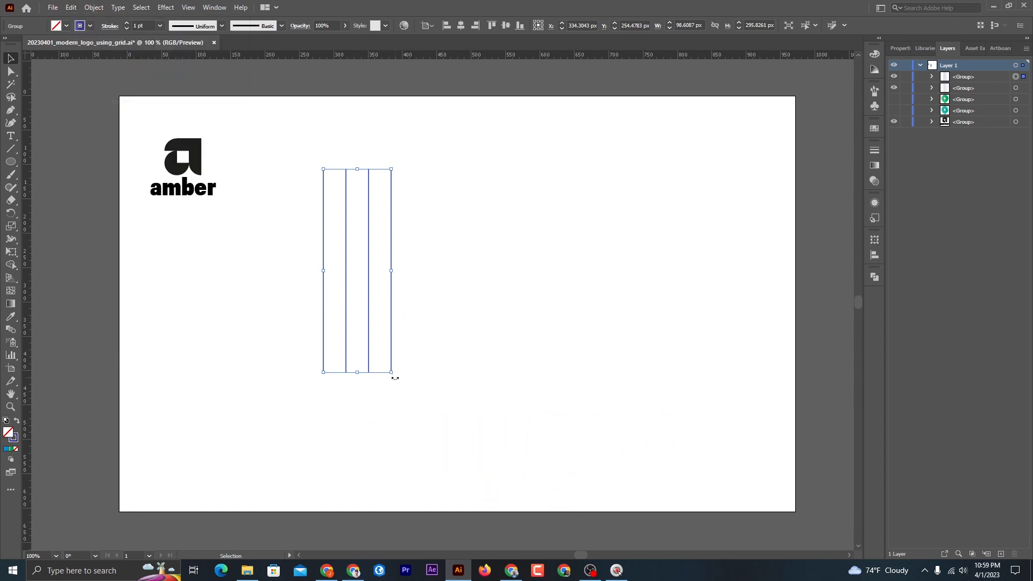
{"action": "left_click_drag", "start_coordinate": [395, 378], "coordinate": [238, 323]}
{"action": "left_click_drag", "start_coordinate": [279, 187], "coordinate": [442, 343]}
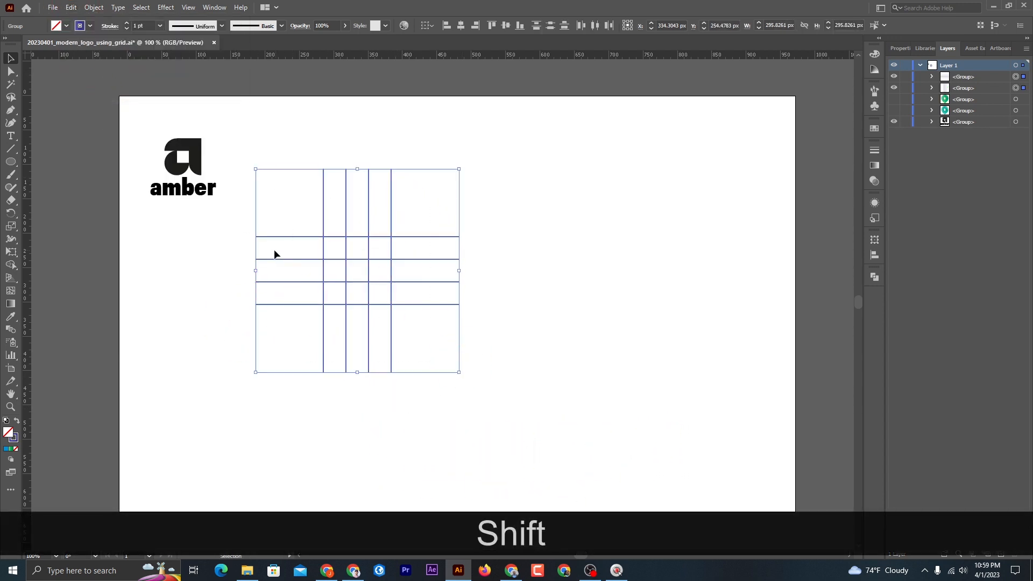
- Draw a circle about 99 px across that touches the four outer grid lines
{"action": "scroll", "coordinate": [274, 254], "scroll_direction": "up", "scroll_amount": 3}
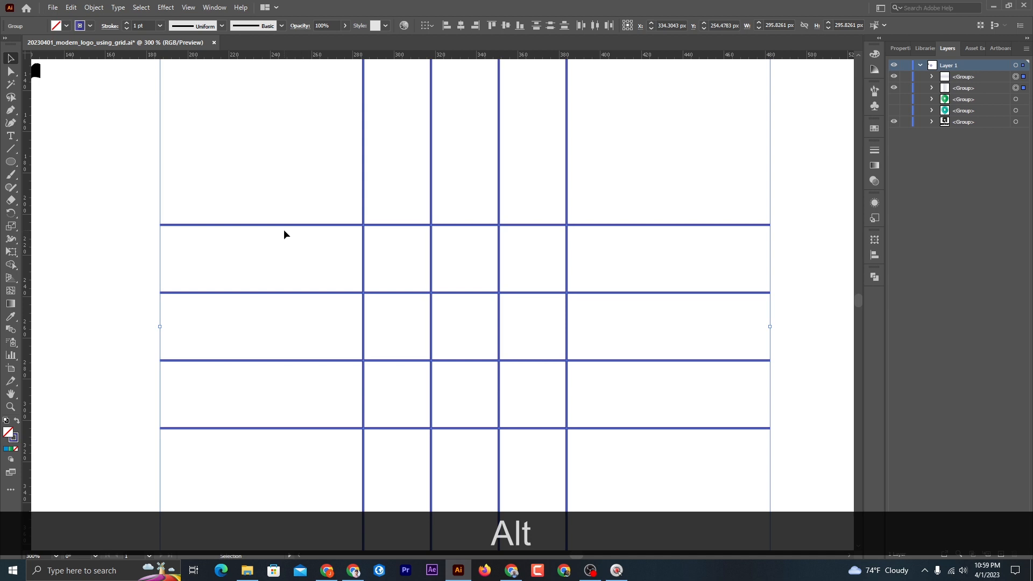
{"action": "left_click", "coordinate": [283, 231]}
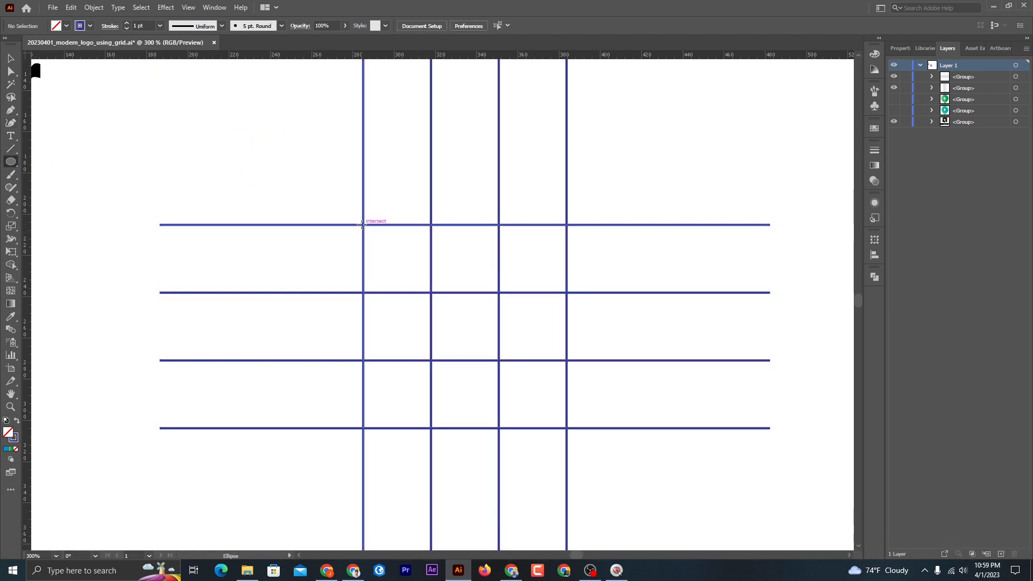
{"action": "left_click_drag", "start_coordinate": [361, 225], "coordinate": [566, 428]}
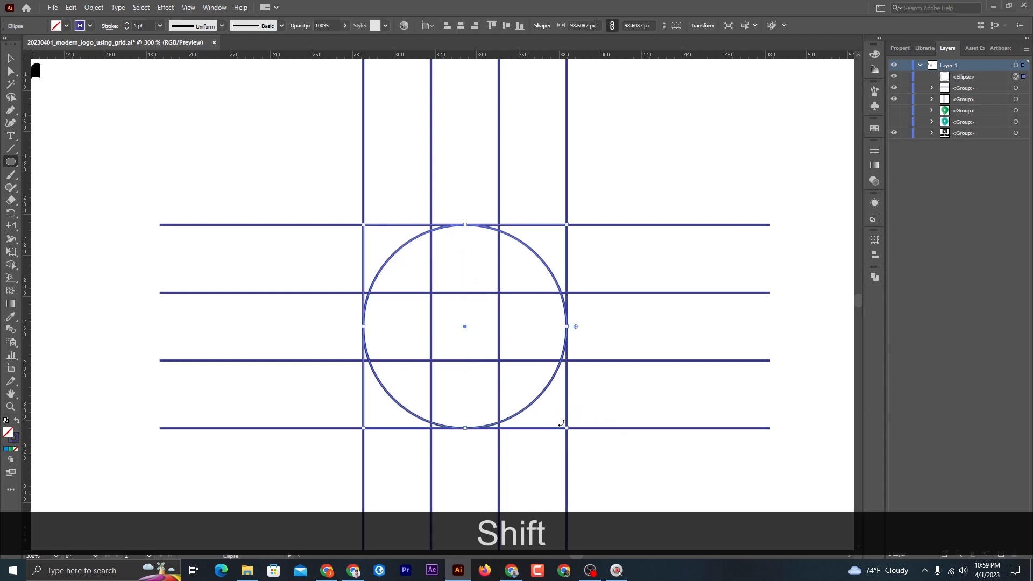
{"action": "left_click", "coordinate": [11, 57]}
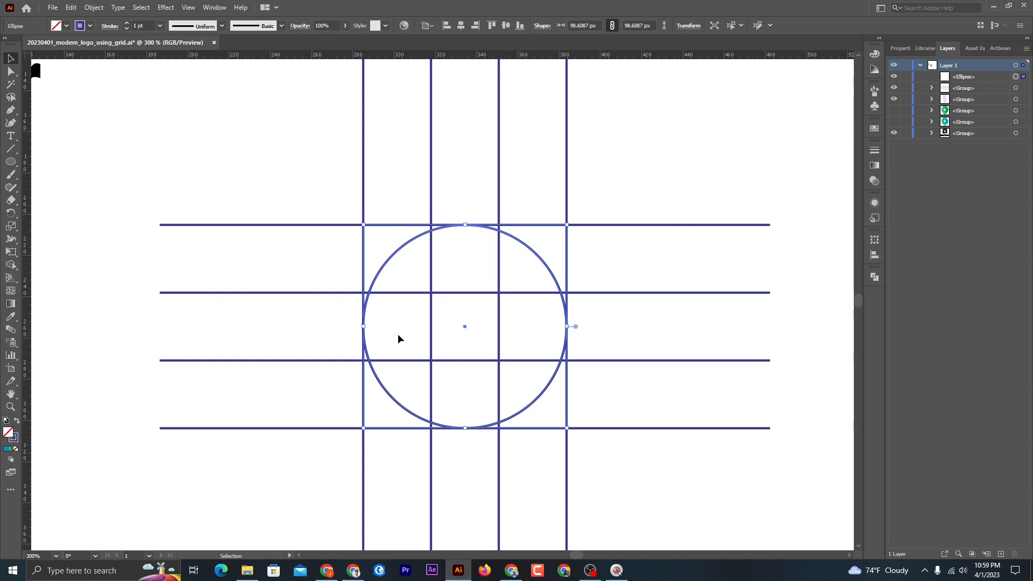
- Duplicate the circle in place and shrink the copy about its centre to about 33 px, filling the grid's central square
{"action": "left_click", "coordinate": [70, 7]}
{"action": "left_click", "coordinate": [88, 59]}
{"action": "left_click", "coordinate": [70, 7]}
{"action": "left_click", "coordinate": [97, 94]}
{"action": "left_click_drag", "start_coordinate": [567, 428], "coordinate": [499, 365]}
{"action": "scroll", "coordinate": [495, 356], "scroll_direction": "down", "scroll_amount": 2}
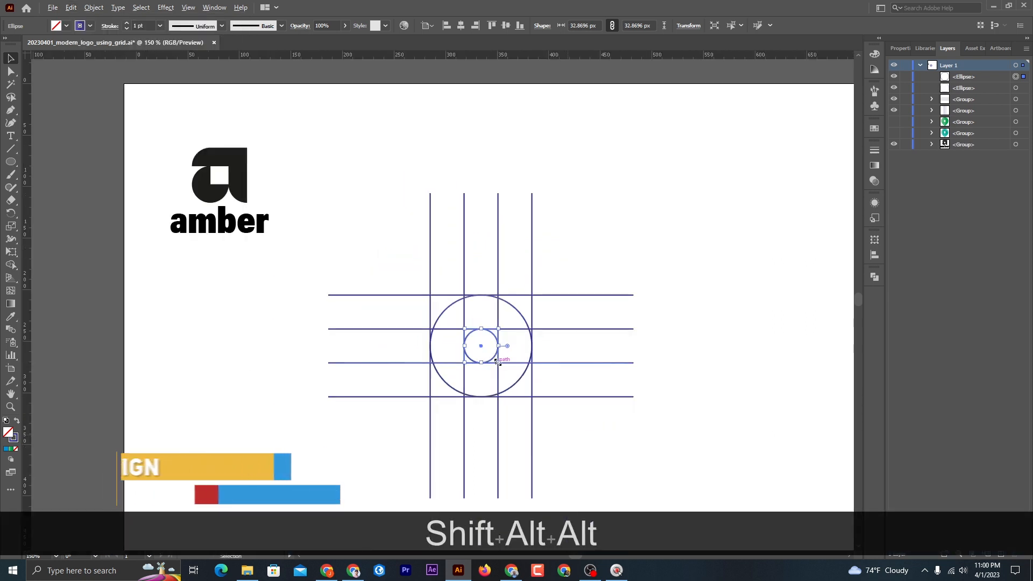
- Rotate the line grid together with both circles 45° clockwise
{"action": "scroll", "coordinate": [483, 324], "scroll_direction": "up", "scroll_amount": 1}
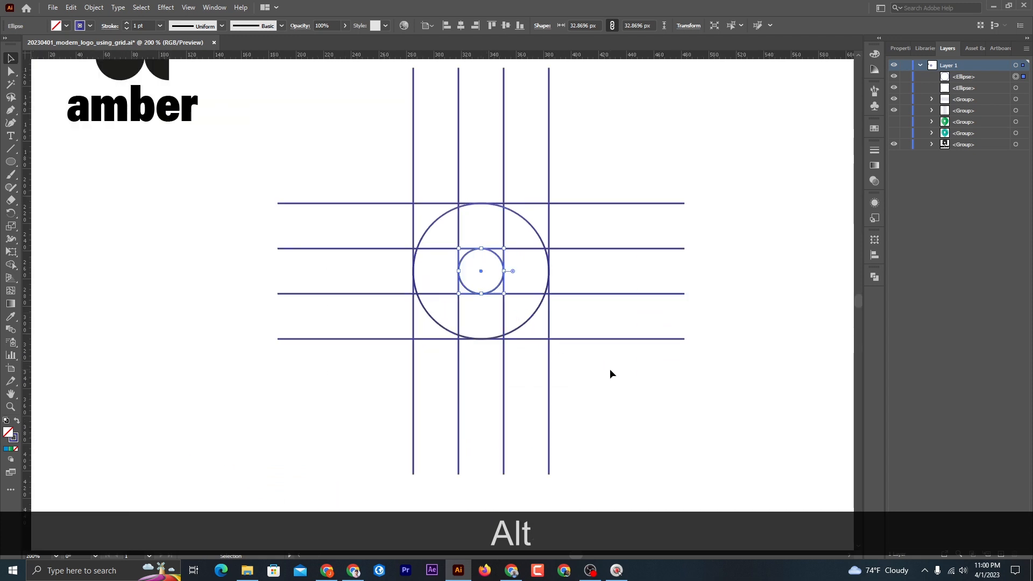
{"action": "left_click", "coordinate": [609, 369]}
{"action": "key", "text": "ctrl+a"}
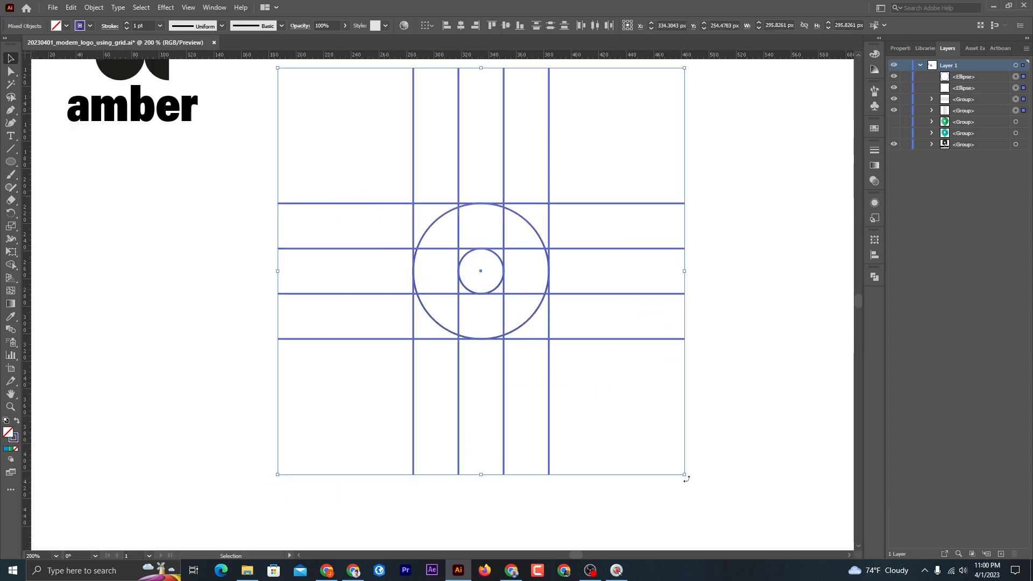
{"action": "left_click_drag", "start_coordinate": [684, 478], "coordinate": [554, 494]}
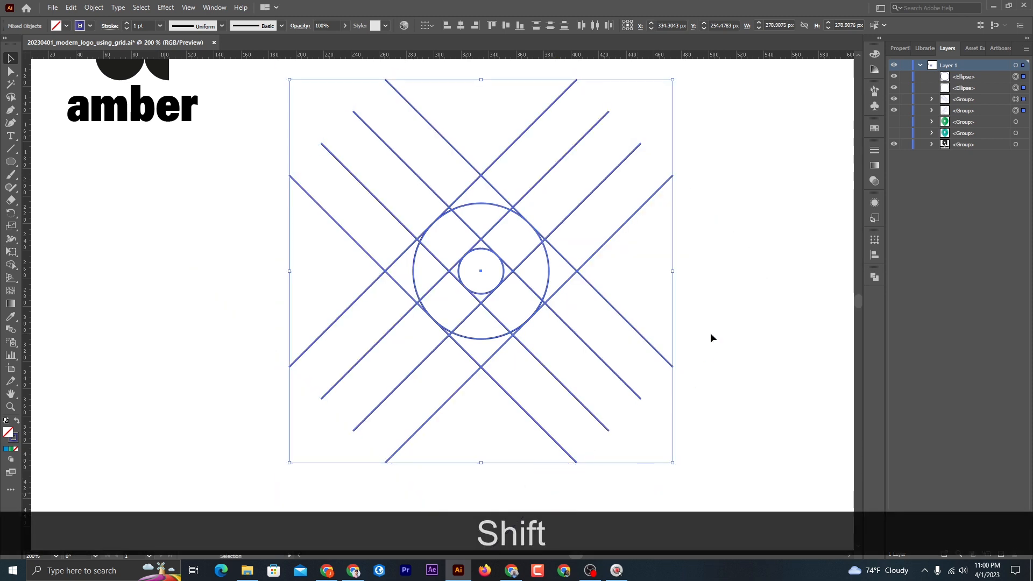
{"action": "left_click", "coordinate": [557, 334]}
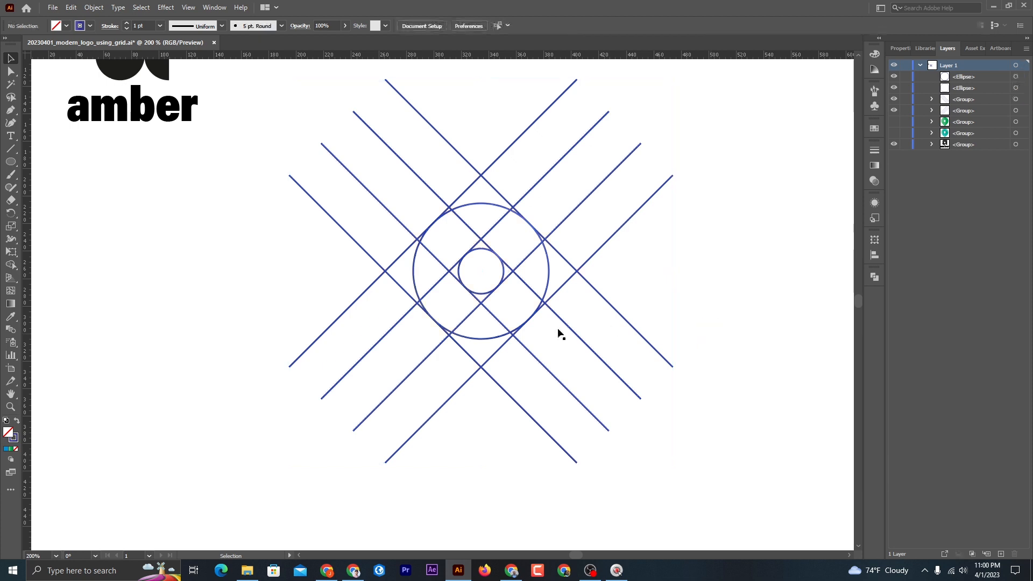
- Duplicate the large circle in place and shrink the copy to about 73 px, from its top point down to the central diamond's lower corner
{"action": "left_click", "coordinate": [482, 339]}
{"action": "left_click", "coordinate": [71, 7]}
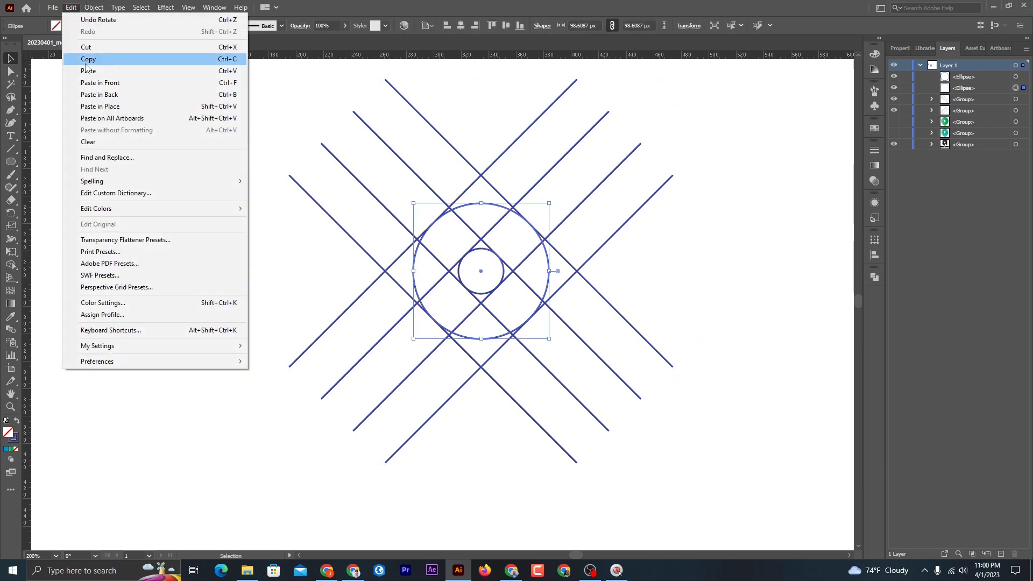
{"action": "left_click", "coordinate": [88, 59]}
{"action": "left_click", "coordinate": [71, 8]}
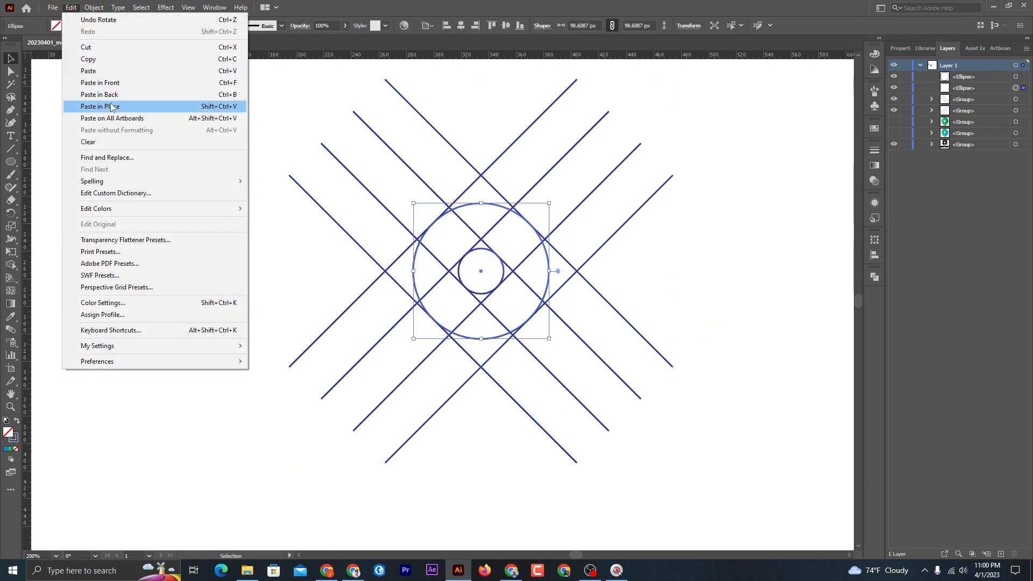
{"action": "left_click", "coordinate": [100, 106]}
{"action": "scroll", "coordinate": [474, 307], "scroll_direction": "up", "scroll_amount": 2}
{"action": "left_click_drag", "start_coordinate": [476, 378], "coordinate": [467, 308]}
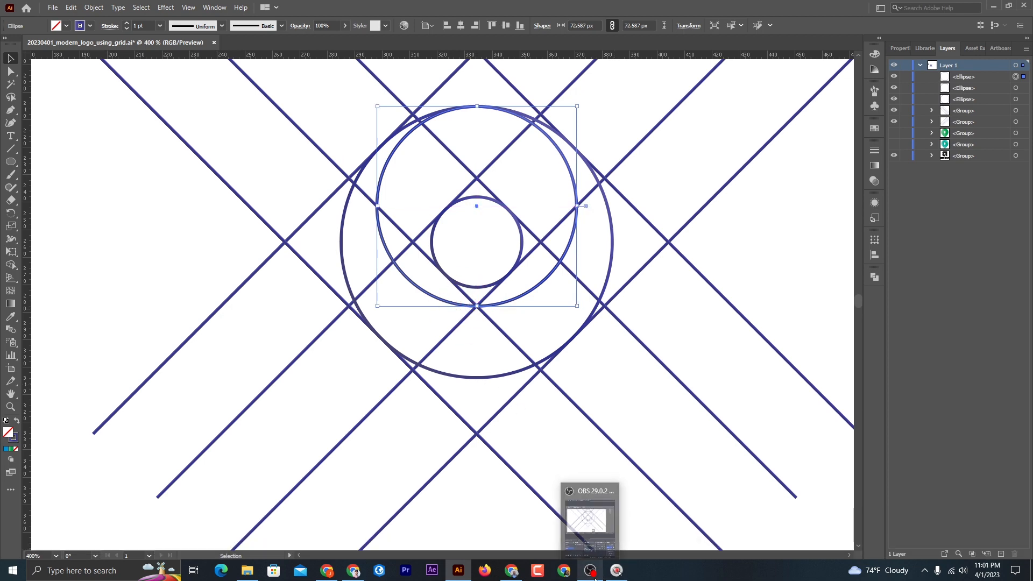
{"action": "left_click", "coordinate": [613, 571]}
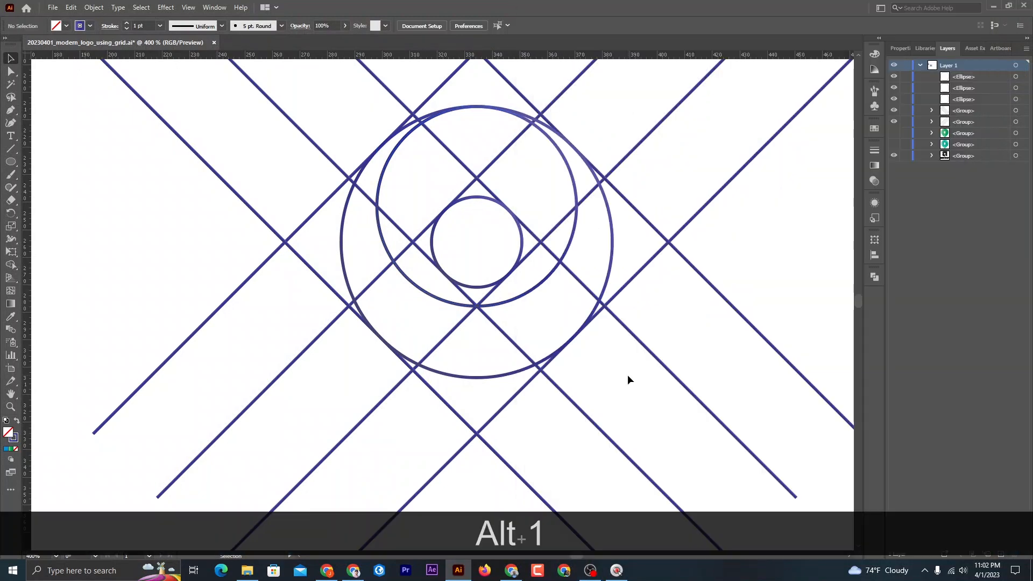
- Rotate the whole grid and its three circles 45° counter-clockwise so the lines stand upright
{"action": "scroll", "coordinate": [507, 392], "scroll_direction": "down", "scroll_amount": 2}
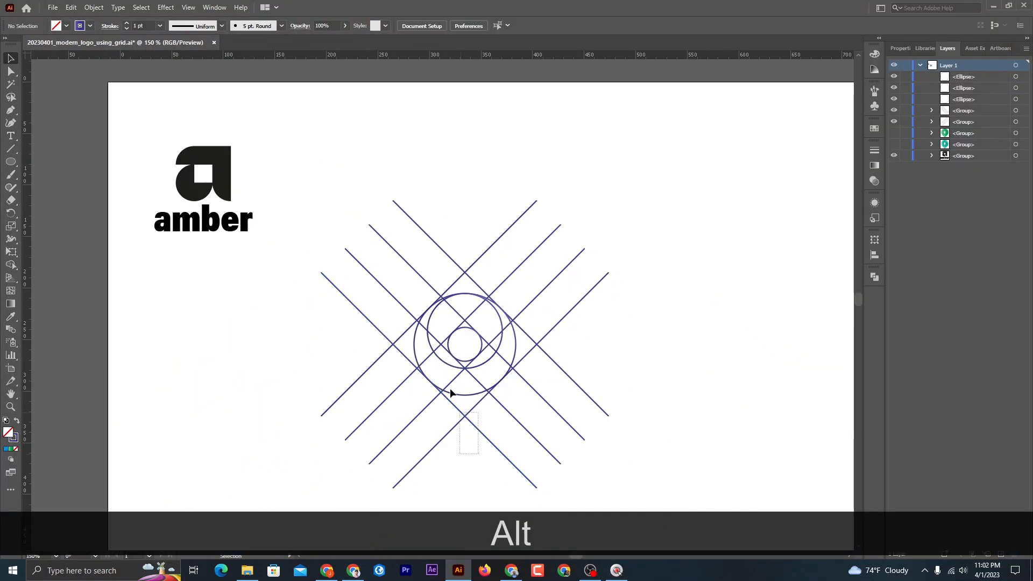
{"action": "left_click_drag", "start_coordinate": [451, 393], "coordinate": [450, 390]}
{"action": "left_click_drag", "start_coordinate": [636, 495], "coordinate": [646, 343]}
{"action": "scroll", "coordinate": [516, 361], "scroll_direction": "down", "scroll_amount": 3}
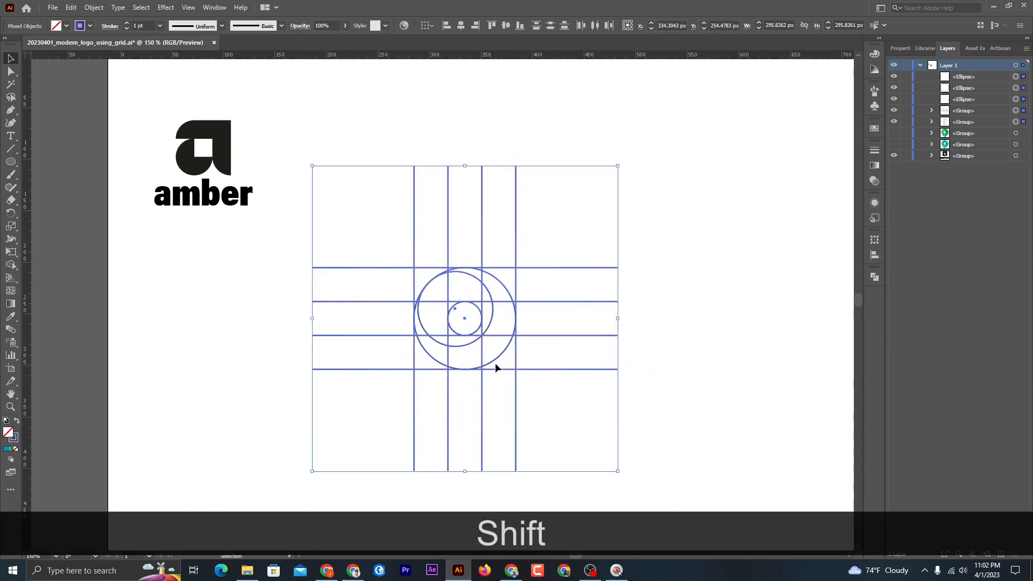
{"action": "left_click", "coordinate": [556, 348]}
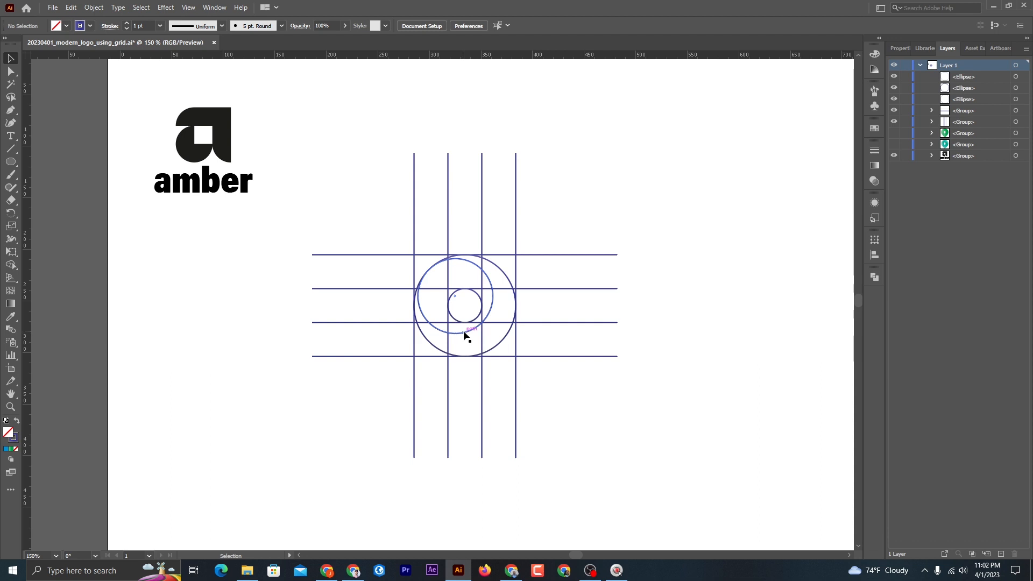
- Duplicate the large circle in place and shrink the copy to about 66 px, from its rightmost point to the second vertical line
{"action": "left_click", "coordinate": [432, 354]}
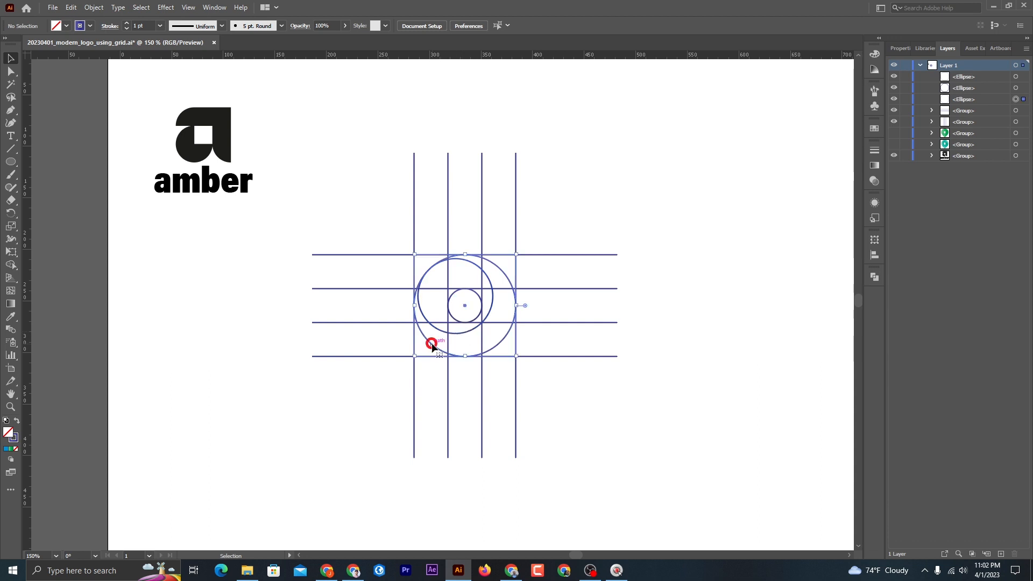
{"action": "left_click", "coordinate": [70, 7]}
{"action": "left_click", "coordinate": [79, 58]}
{"action": "left_click", "coordinate": [71, 7]}
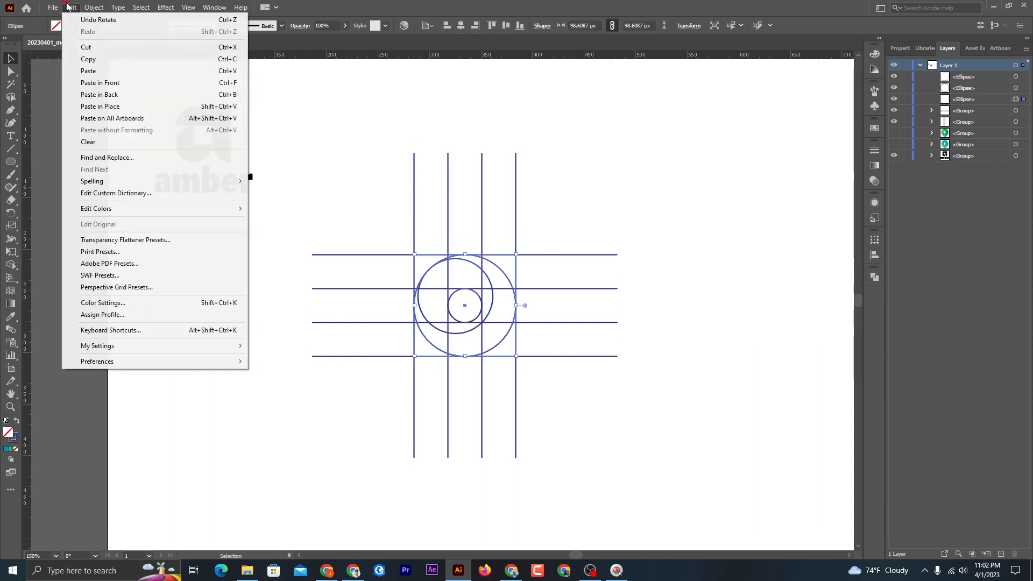
{"action": "left_click", "coordinate": [100, 106]}
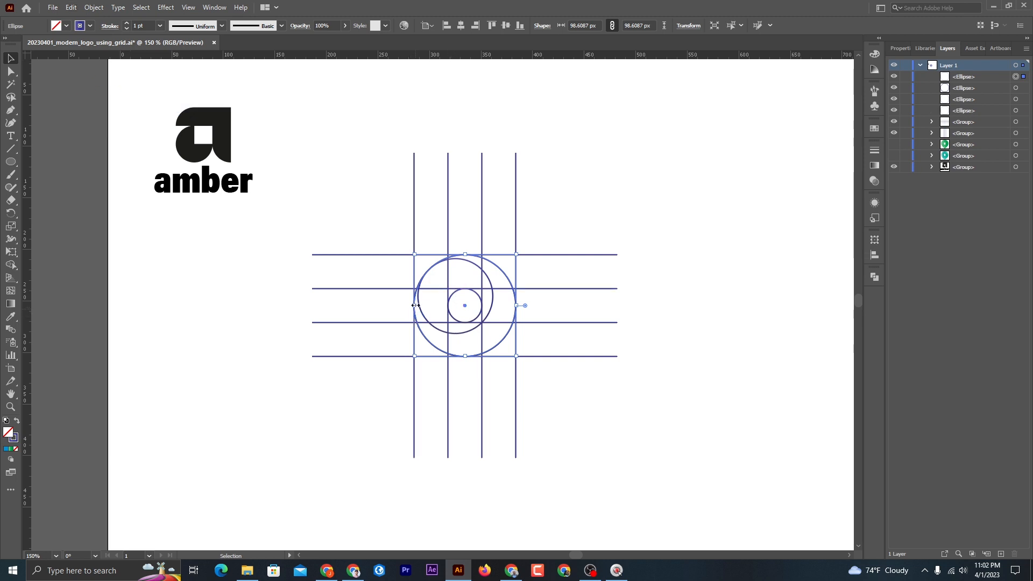
{"action": "left_click_drag", "start_coordinate": [415, 305], "coordinate": [448, 304]}
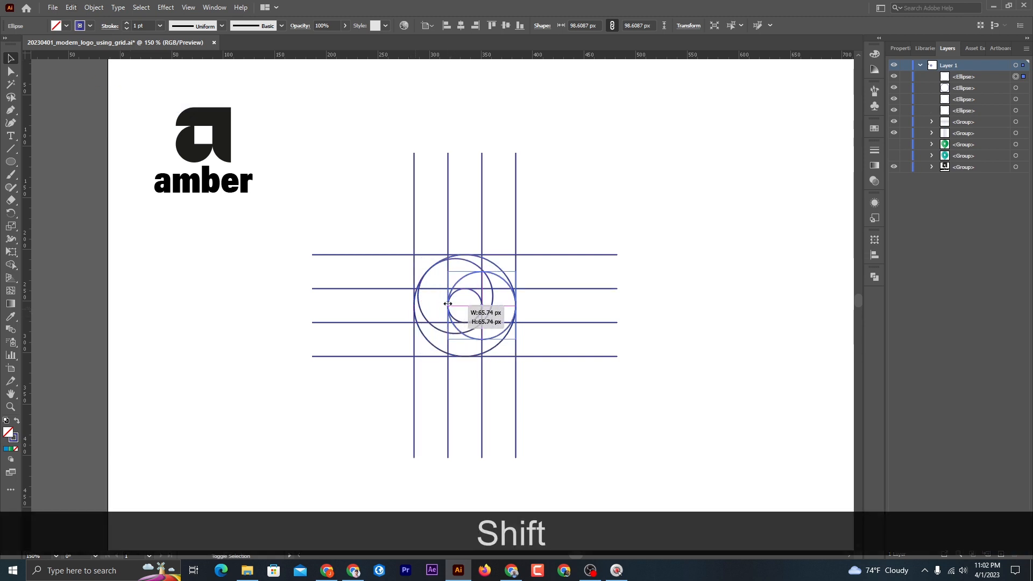
{"action": "scroll", "coordinate": [456, 305], "scroll_direction": "up", "scroll_amount": 5}
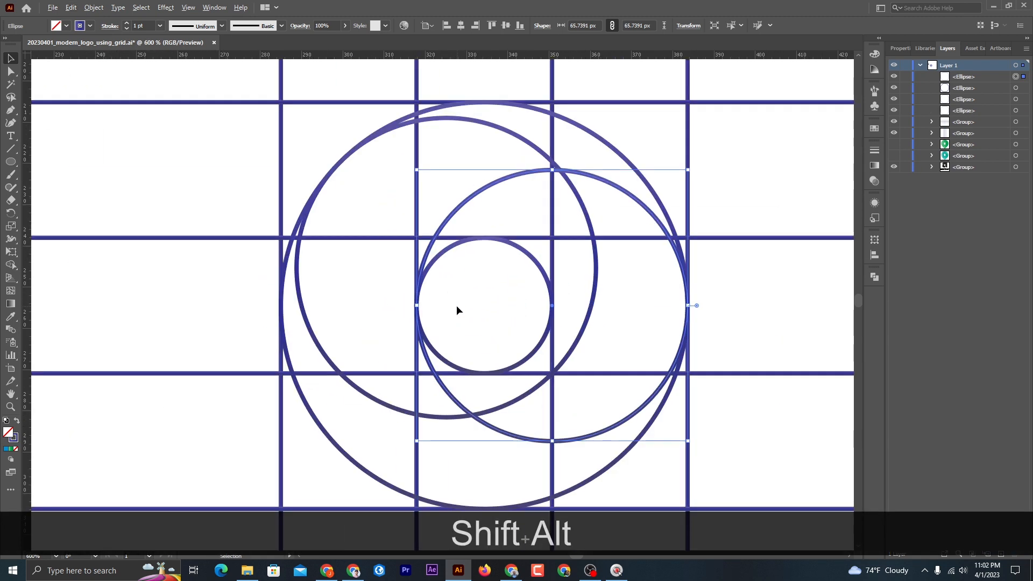
{"action": "scroll", "coordinate": [456, 305], "scroll_direction": "down", "scroll_amount": 4}
- Rotate the whole grid with its four circles 45° clockwise back to the diagonal
{"action": "left_click", "coordinate": [578, 341]}
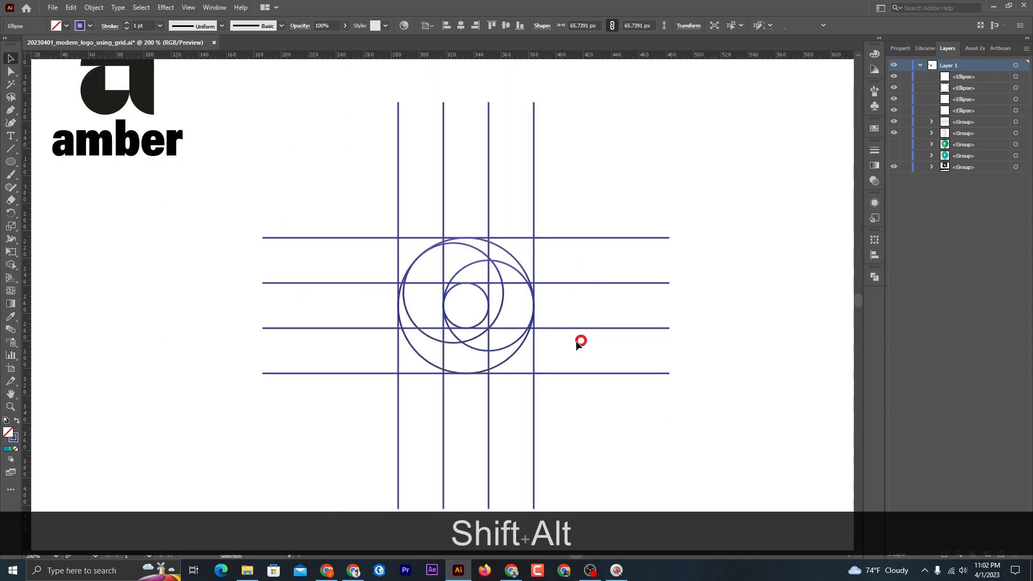
{"action": "left_click_drag", "start_coordinate": [367, 189], "coordinate": [534, 379]}
{"action": "scroll", "coordinate": [535, 379], "scroll_direction": "down", "scroll_amount": 1}
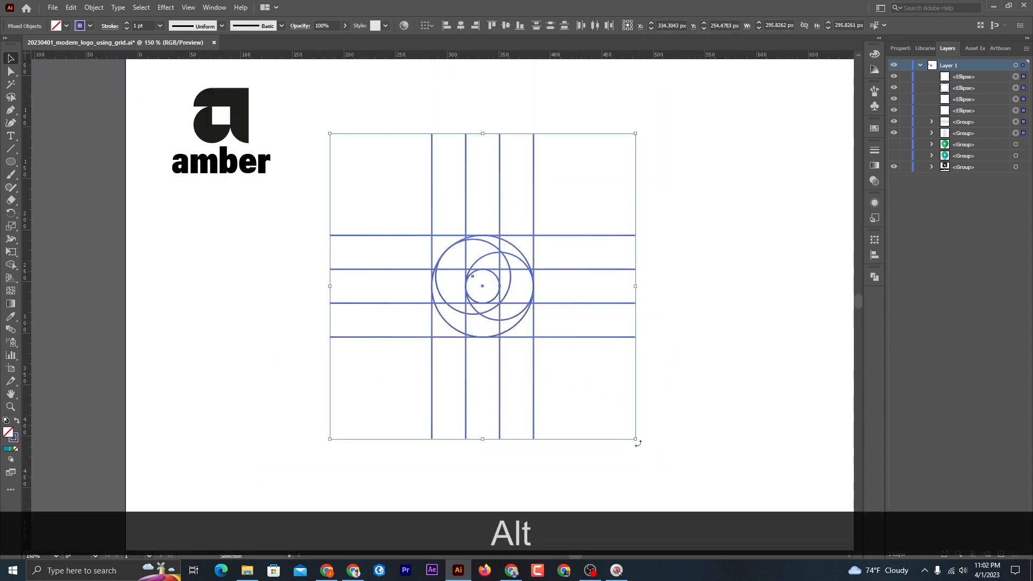
{"action": "left_click_drag", "start_coordinate": [637, 438], "coordinate": [536, 461]}
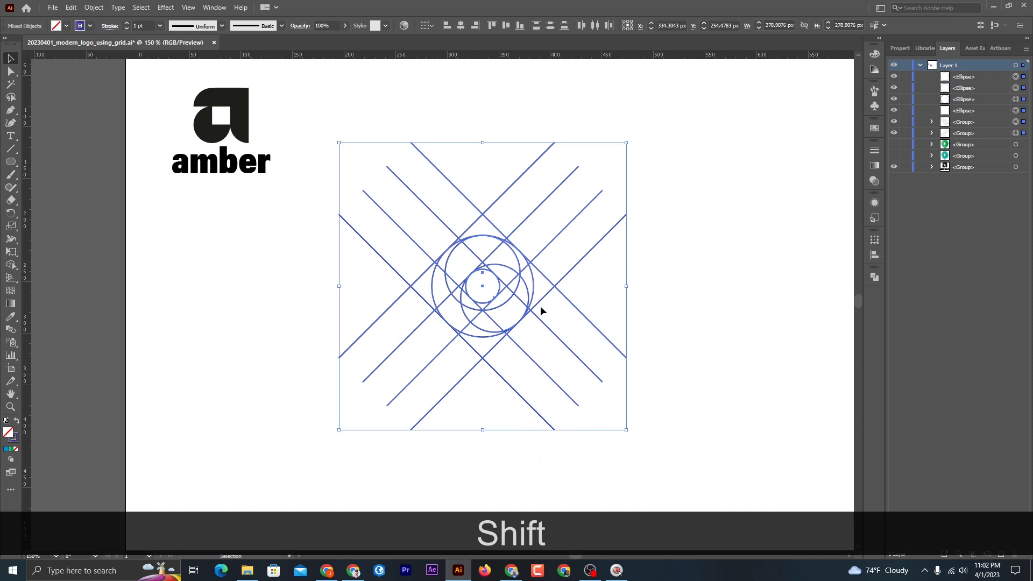
{"action": "left_click", "coordinate": [16, 423]}
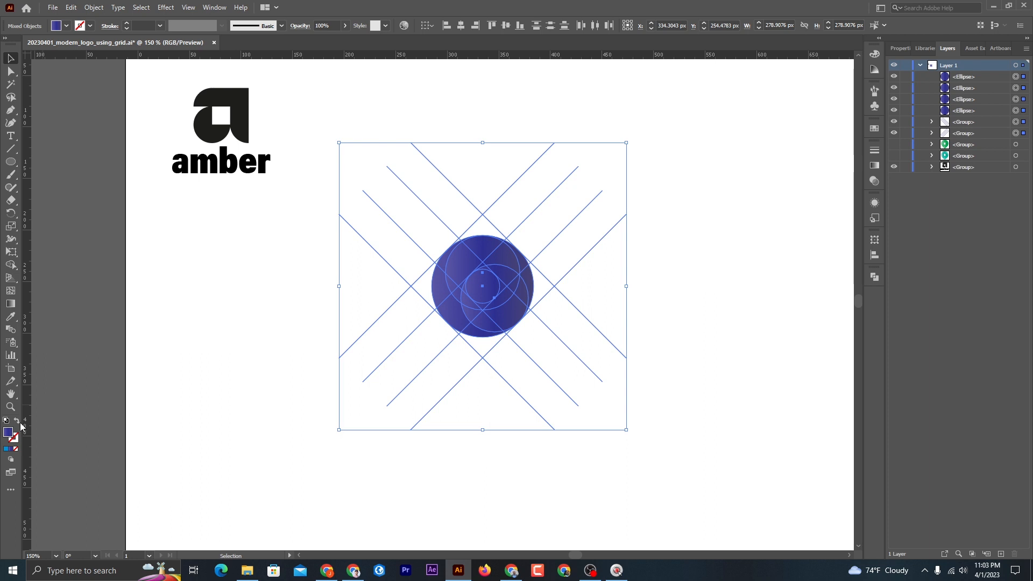
{"action": "left_click", "coordinate": [268, 354]}
{"action": "left_click_drag", "start_coordinate": [369, 173], "coordinate": [669, 415]}
- Swap fill and stroke, and merge the outer left crescent regions down to the lower-left corner into one filled shape with Shape Builder
{"action": "left_click", "coordinate": [11, 264]}
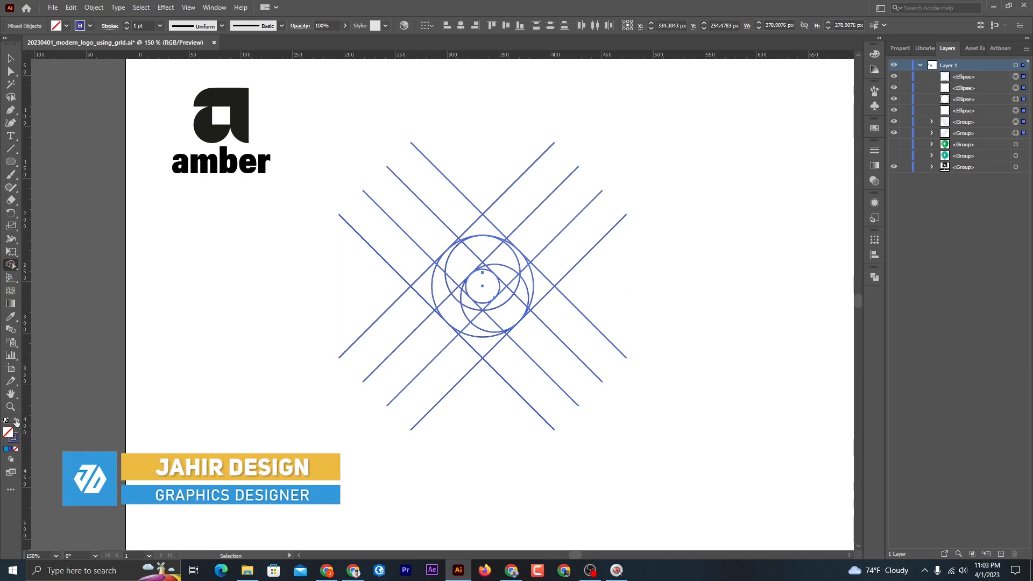
{"action": "left_click", "coordinate": [16, 421]}
{"action": "scroll", "coordinate": [479, 281], "scroll_direction": "up", "scroll_amount": 4}
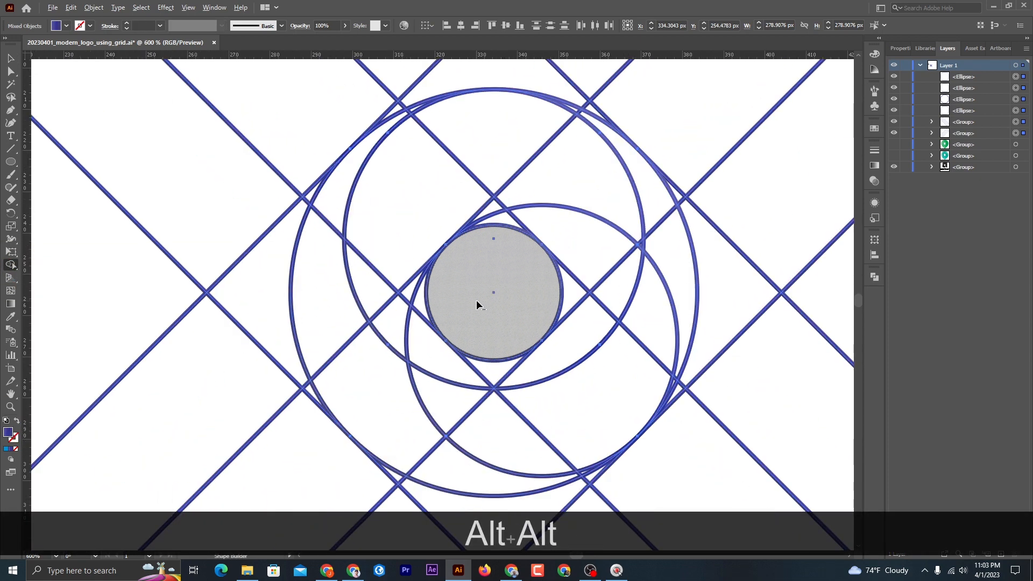
{"action": "scroll", "coordinate": [436, 312], "scroll_direction": "down", "scroll_amount": 1}
{"action": "mouse_move", "coordinate": [367, 228]}
{"action": "left_mouse_down"}
{"action": "mouse_move", "coordinate": [363, 283]}
{"action": "mouse_move", "coordinate": [397, 361]}
{"action": "left_mouse_up"}
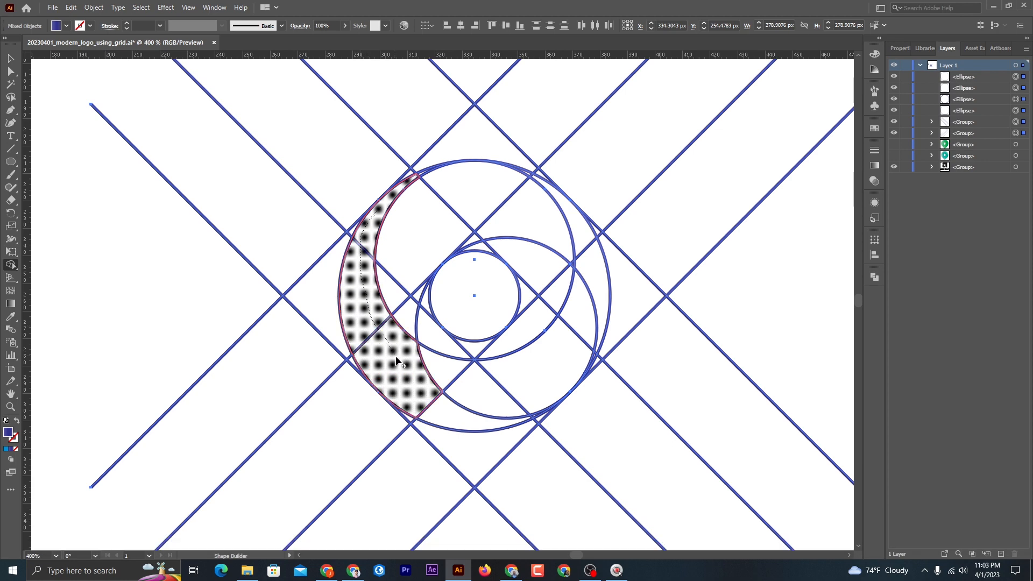
{"action": "left_click_drag", "start_coordinate": [411, 420], "coordinate": [413, 418]}
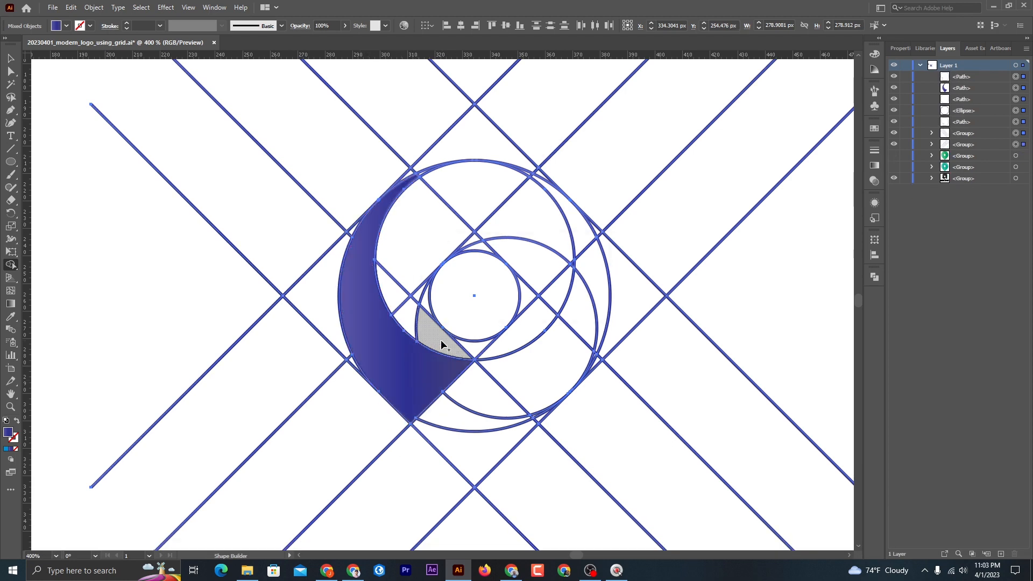
- Merge the inner regions left of, above and right of the small circle into a second filled shape that curves around it
{"action": "left_click_drag", "start_coordinate": [416, 318], "coordinate": [399, 266]}
{"action": "left_click", "coordinate": [473, 348], "text": "alt"}
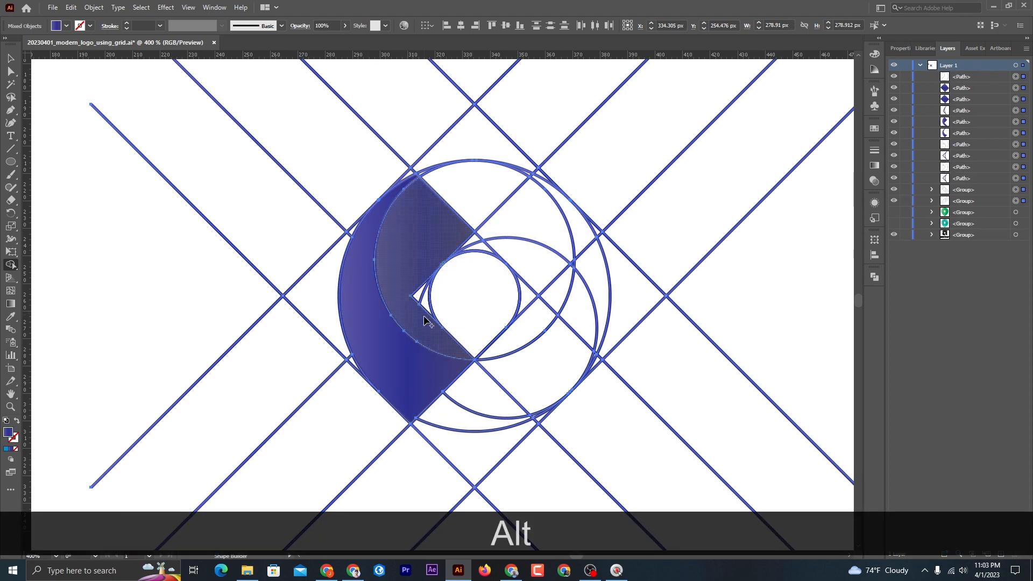
{"action": "left_click_drag", "start_coordinate": [462, 232], "coordinate": [538, 214]}
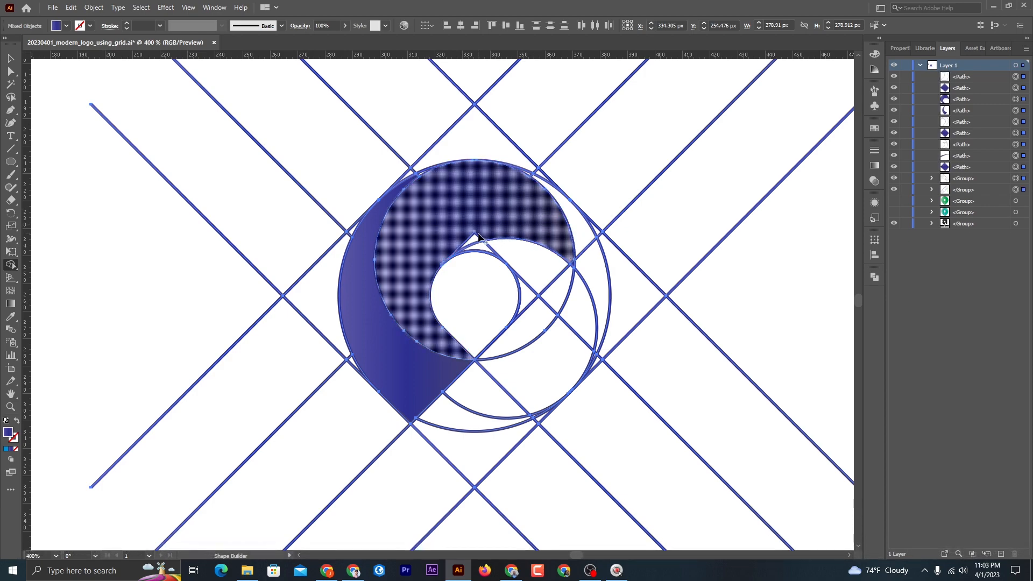
{"action": "left_click", "coordinate": [594, 289]}
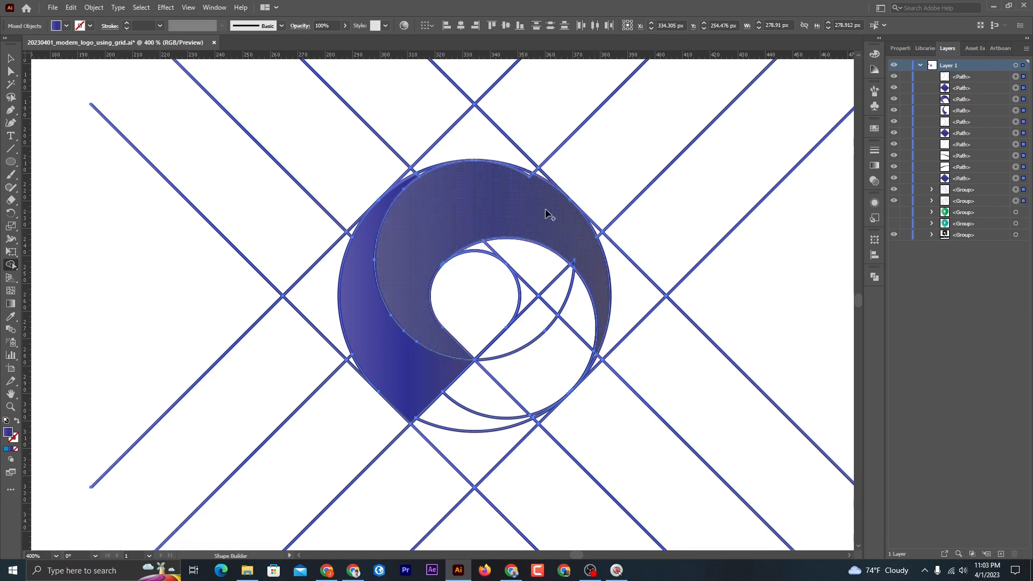
- Merge the thin leftover sliver at the upper-left edge, where the two filled shapes meet, into the outer left crescent with Shape Builder
{"action": "scroll", "coordinate": [547, 214], "scroll_direction": "up", "scroll_amount": 3}
{"action": "scroll", "coordinate": [378, 183], "scroll_direction": "up", "scroll_amount": 5}
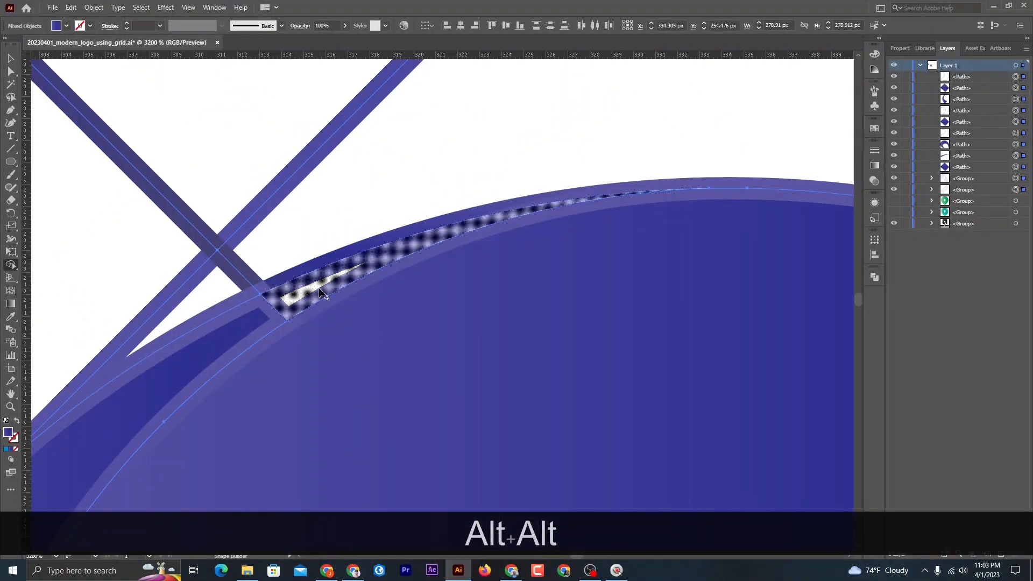
{"action": "left_click_drag", "start_coordinate": [323, 292], "coordinate": [260, 314]}
{"action": "scroll", "coordinate": [310, 288], "scroll_direction": "down", "scroll_amount": 6}
{"action": "scroll", "coordinate": [447, 302], "scroll_direction": "down", "scroll_amount": 5}
{"action": "scroll", "coordinate": [466, 266], "scroll_direction": "up", "scroll_amount": 2}
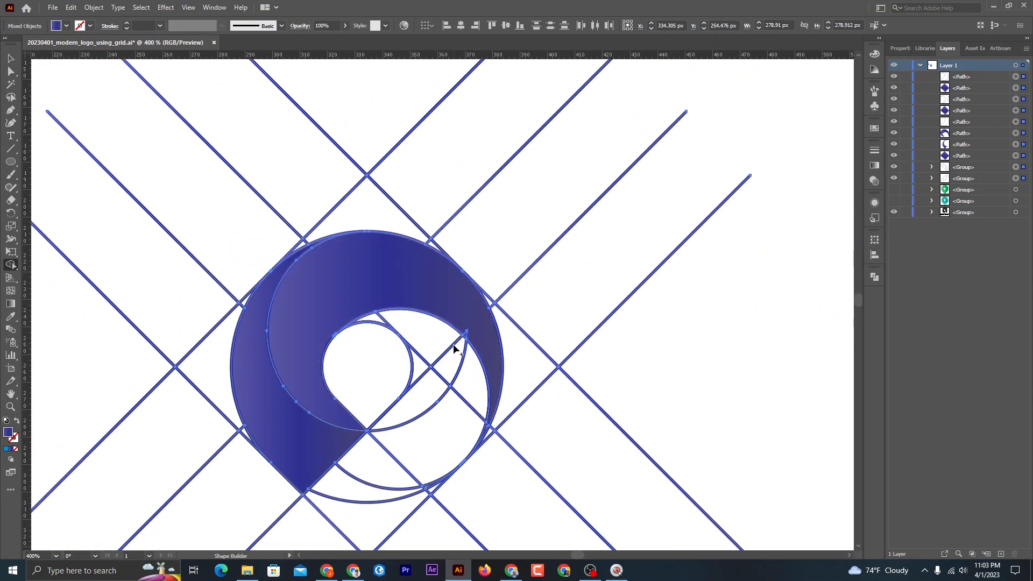
- Merge the remaining regions right of and below the small circle into a third filled shape reaching the bottom corner, including the right-edge sliver
{"action": "left_click", "coordinate": [469, 340]}
{"action": "scroll", "coordinate": [468, 344], "scroll_direction": "up", "scroll_amount": 2}
{"action": "scroll", "coordinate": [466, 346], "scroll_direction": "down", "scroll_amount": 3}
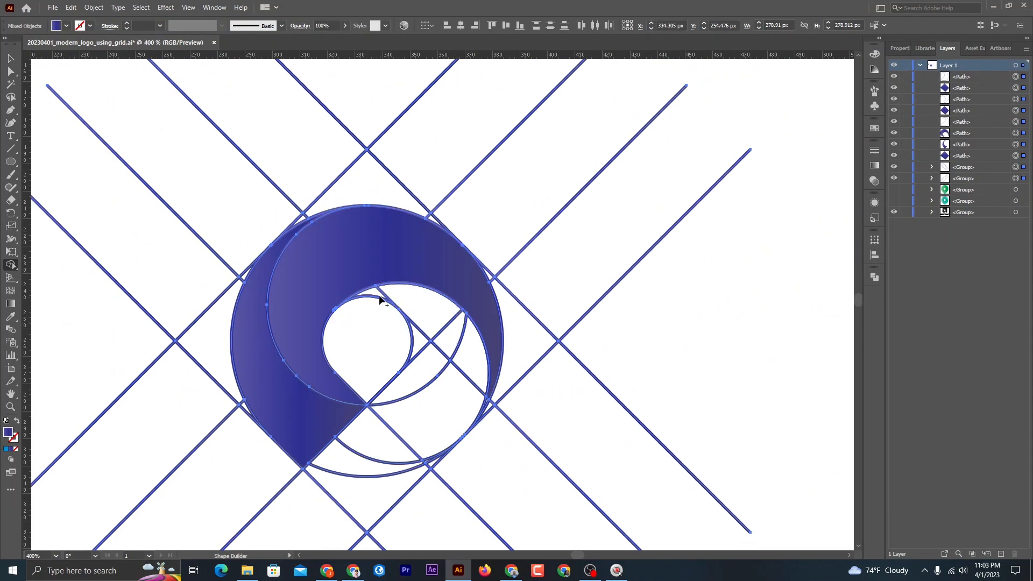
{"action": "mouse_move", "coordinate": [377, 292]}
{"action": "left_mouse_down"}
{"action": "mouse_move", "coordinate": [445, 316]}
{"action": "mouse_move", "coordinate": [461, 387]}
{"action": "mouse_move", "coordinate": [379, 495]}
{"action": "mouse_move", "coordinate": [422, 333]}
{"action": "mouse_move", "coordinate": [422, 438]}
{"action": "left_mouse_up"}
{"action": "left_click_drag", "start_coordinate": [426, 474], "coordinate": [392, 431]}
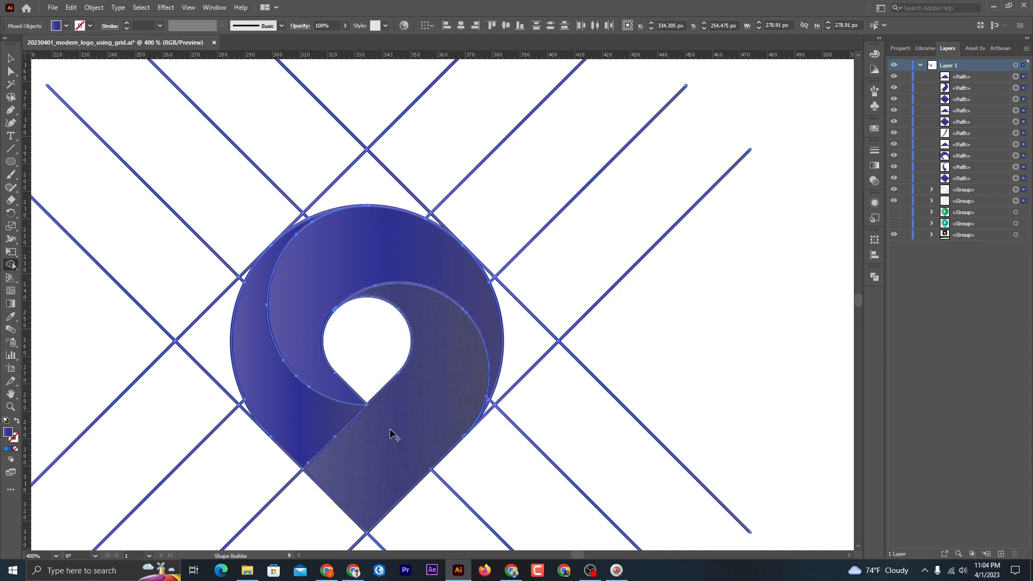
{"action": "scroll", "coordinate": [484, 365], "scroll_direction": "down", "scroll_amount": 1}
{"action": "scroll", "coordinate": [484, 366], "scroll_direction": "down", "scroll_amount": 3}
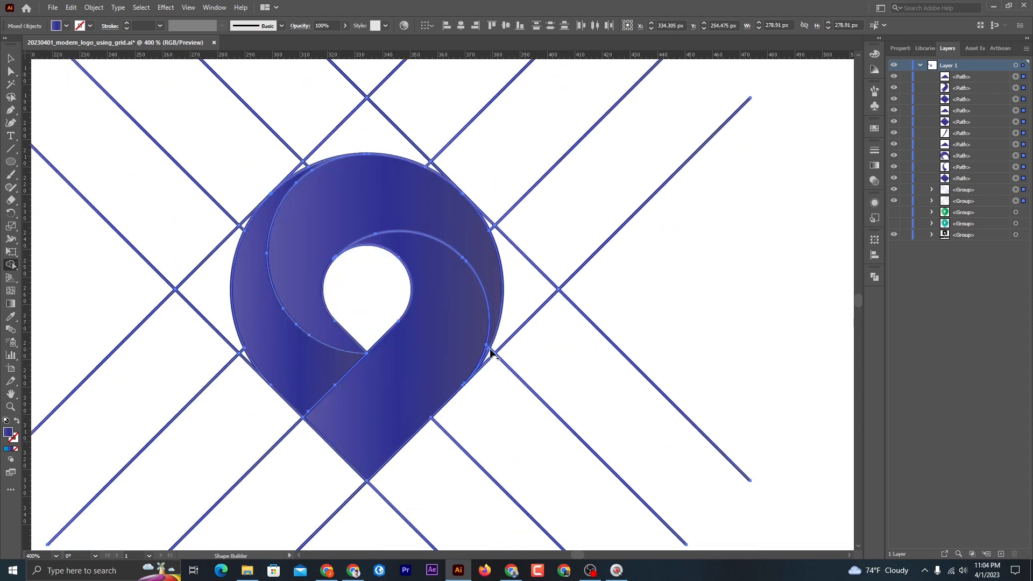
{"action": "left_click", "coordinate": [490, 352]}
- Inspect the seams and the inner corner of the three merged shapes up close for leftover gaps
{"action": "scroll", "coordinate": [395, 368], "scroll_direction": "up", "scroll_amount": 6}
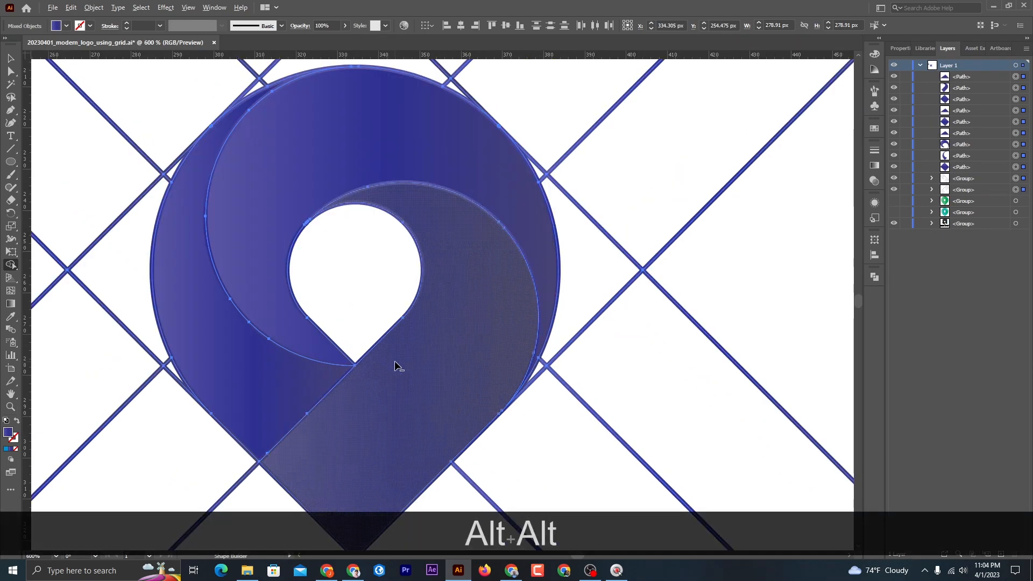
{"action": "scroll", "coordinate": [524, 347], "scroll_direction": "down", "scroll_amount": 2}
{"action": "scroll", "coordinate": [525, 349], "scroll_direction": "up", "scroll_amount": 3}
{"action": "scroll", "coordinate": [524, 350], "scroll_direction": "down", "scroll_amount": 7}
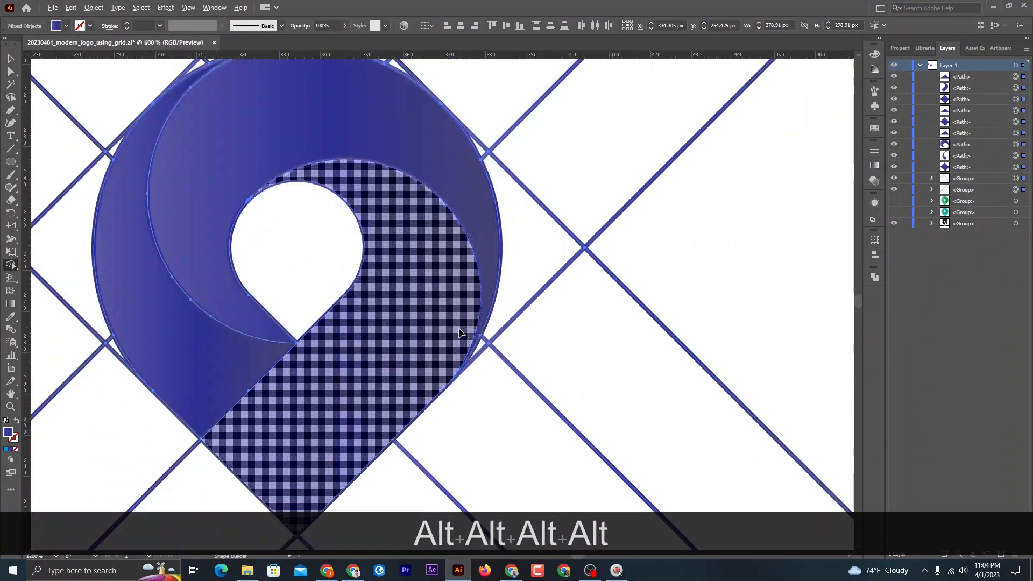
{"action": "scroll", "coordinate": [419, 476], "scroll_direction": "up", "scroll_amount": 3}
{"action": "scroll", "coordinate": [419, 476], "scroll_direction": "up", "scroll_amount": 6}
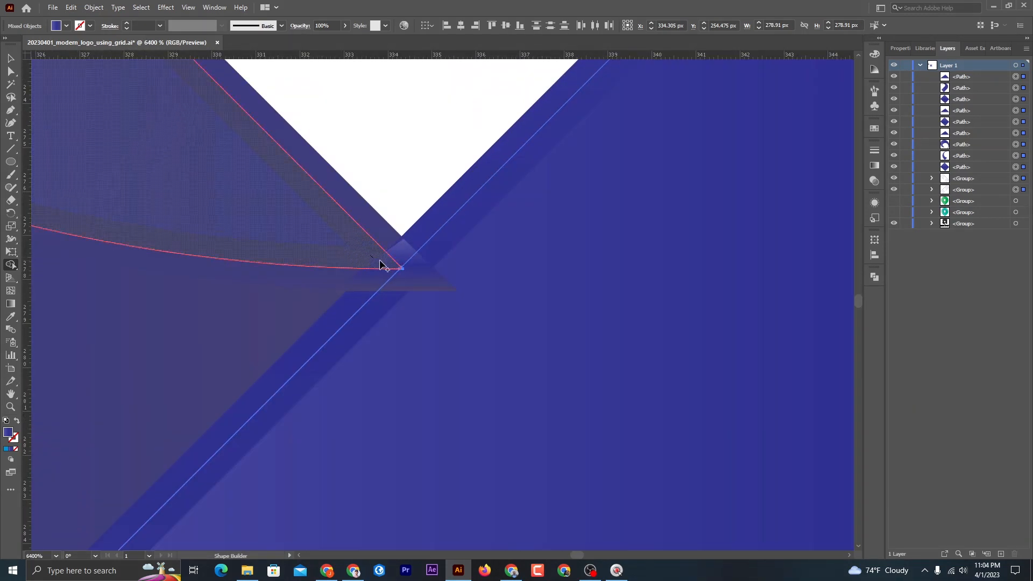
{"action": "scroll", "coordinate": [371, 320], "scroll_direction": "down", "scroll_amount": 9}
{"action": "scroll", "coordinate": [365, 308], "scroll_direction": "up", "scroll_amount": 1}
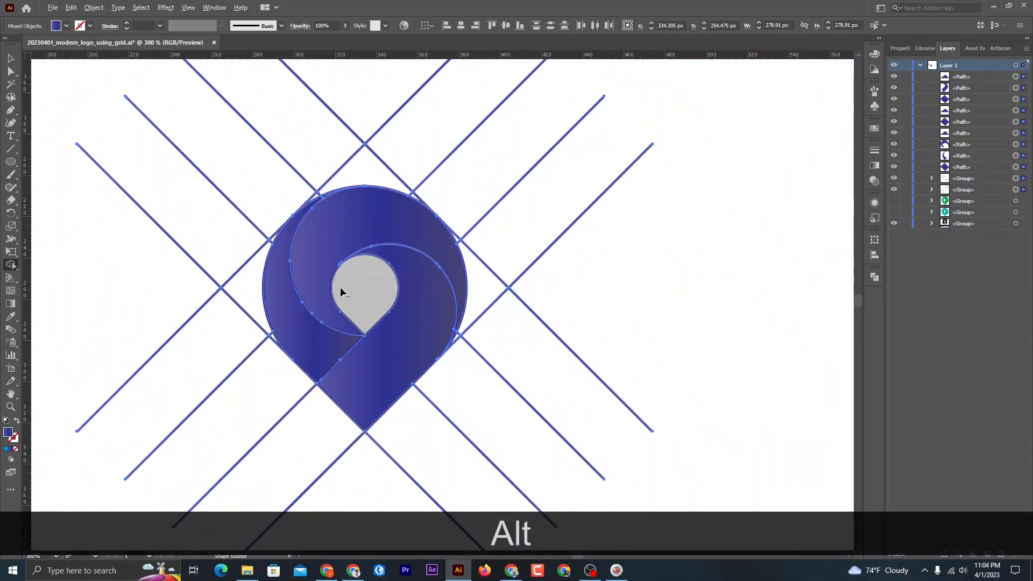
{"action": "scroll", "coordinate": [260, 332], "scroll_direction": "up", "scroll_amount": 4}
{"action": "scroll", "coordinate": [260, 331], "scroll_direction": "down", "scroll_amount": 5}
{"action": "scroll", "coordinate": [458, 252], "scroll_direction": "up", "scroll_amount": 1}
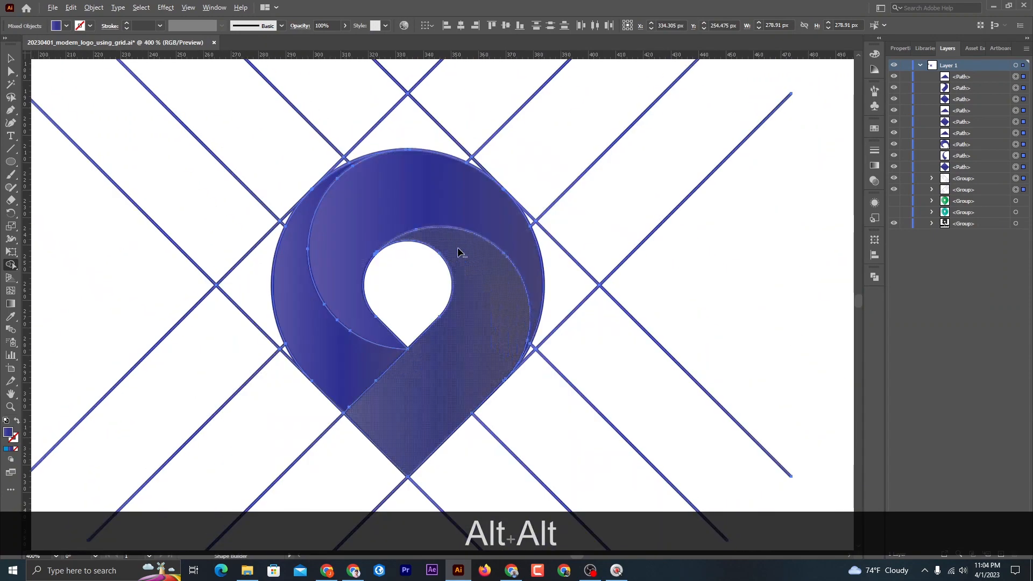
{"action": "scroll", "coordinate": [459, 253], "scroll_direction": "up", "scroll_amount": 1}
{"action": "scroll", "coordinate": [498, 244], "scroll_direction": "down", "scroll_amount": 2}
- Remove the stroke from all selected grid lines and filled shapes, and deselect them
{"action": "key", "text": "v"}
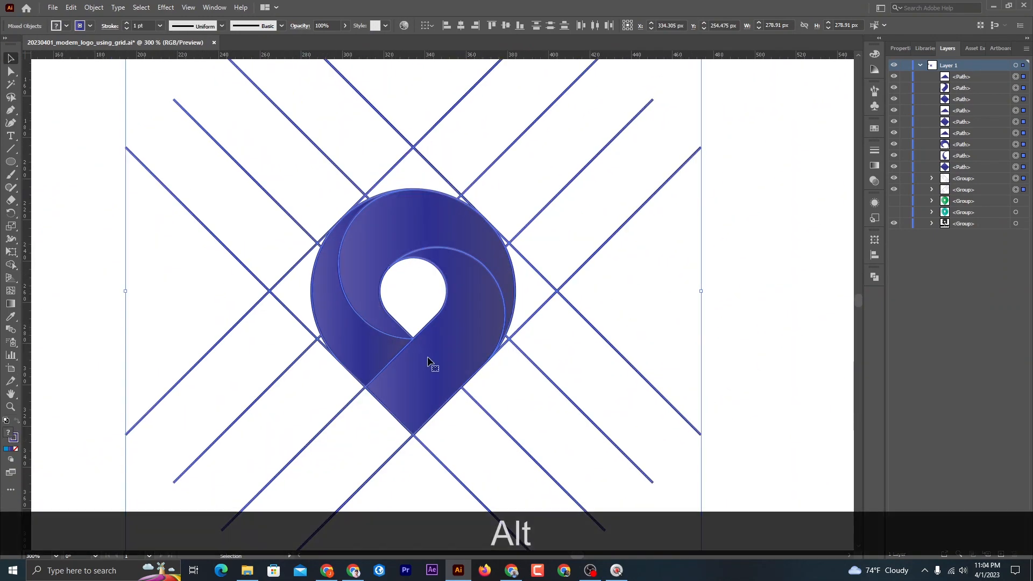
{"action": "left_click", "coordinate": [15, 437]}
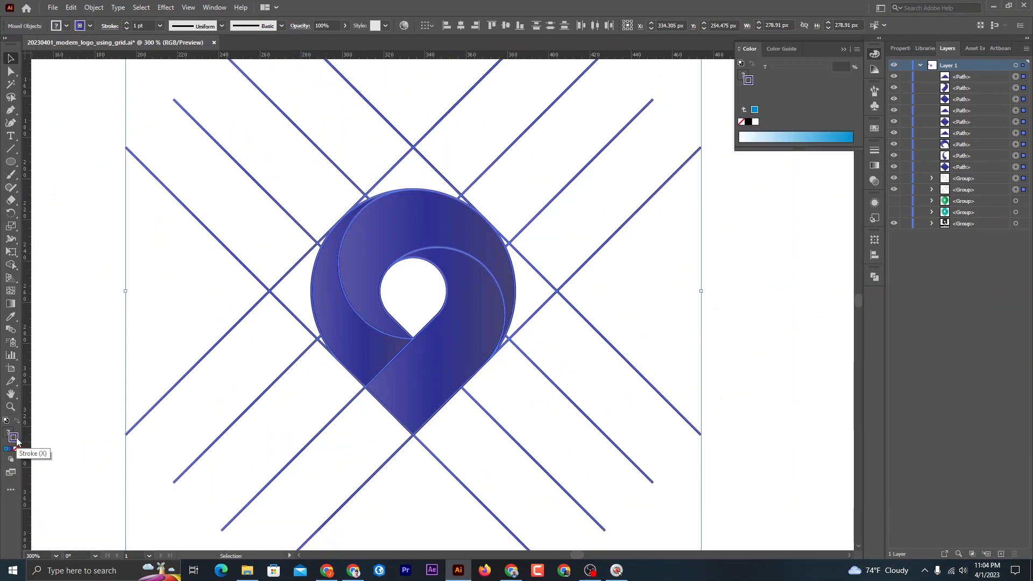
{"action": "key", "text": "shift+x"}
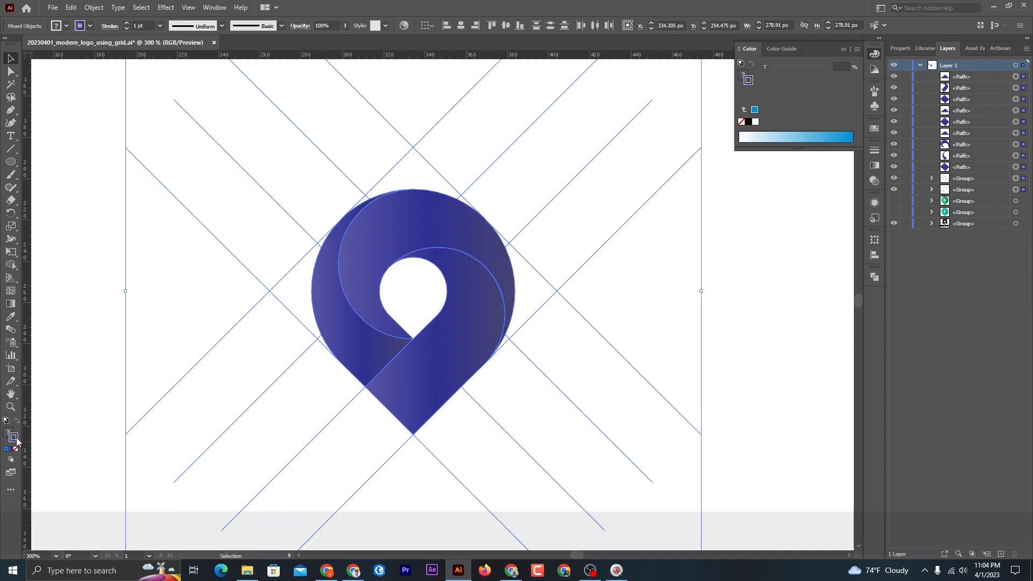
{"action": "key", "text": "slash"}
{"action": "left_click", "coordinate": [530, 360]}
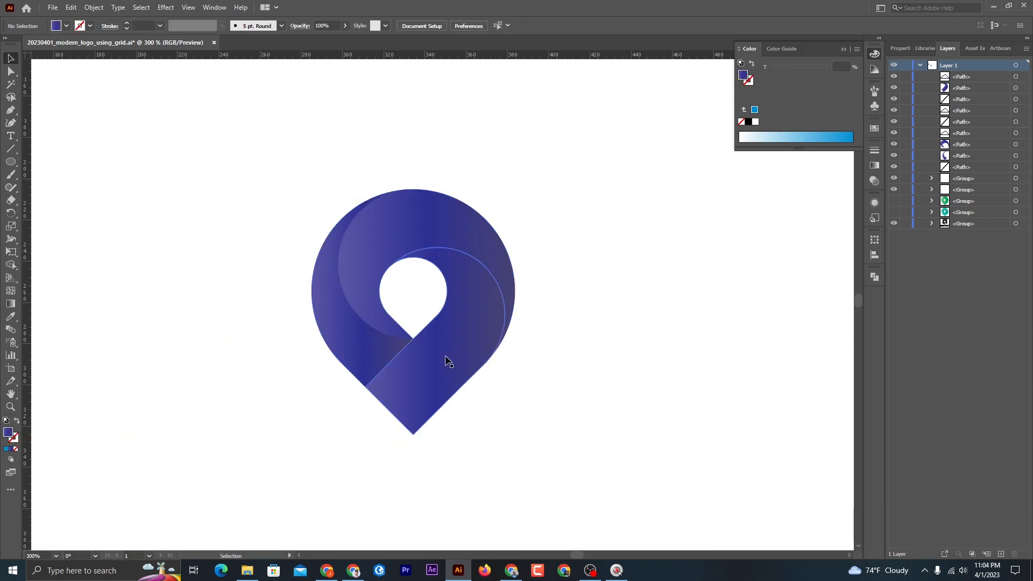
- Move the three filled logo shapes together to the upper-right of the artboard and delete the leftover grid paths
{"action": "left_click", "coordinate": [415, 357]}
{"action": "left_click", "coordinate": [363, 276], "text": "shift"}
{"action": "left_click", "coordinate": [324, 311], "text": "shift"}
{"action": "scroll", "coordinate": [331, 318], "scroll_direction": "down", "scroll_amount": 3}
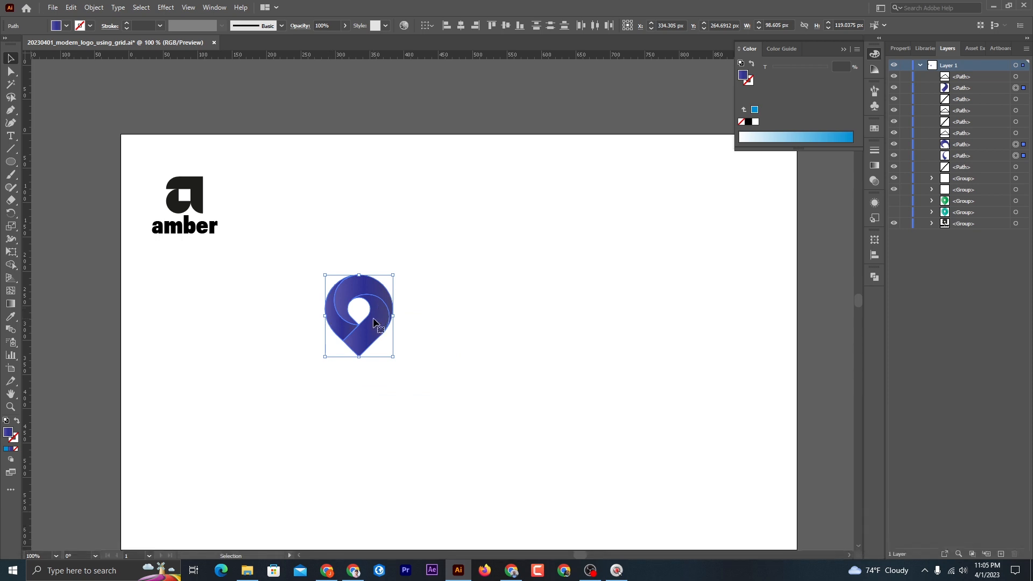
{"action": "left_click_drag", "start_coordinate": [374, 322], "coordinate": [684, 262]}
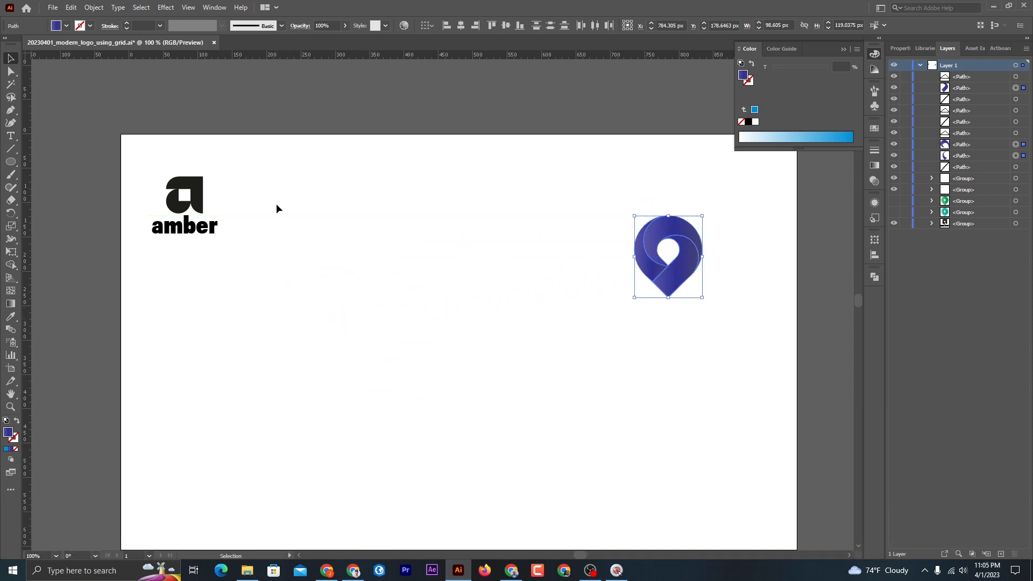
{"action": "left_click_drag", "start_coordinate": [518, 458], "coordinate": [519, 459]}
{"action": "key", "text": "Delete"}
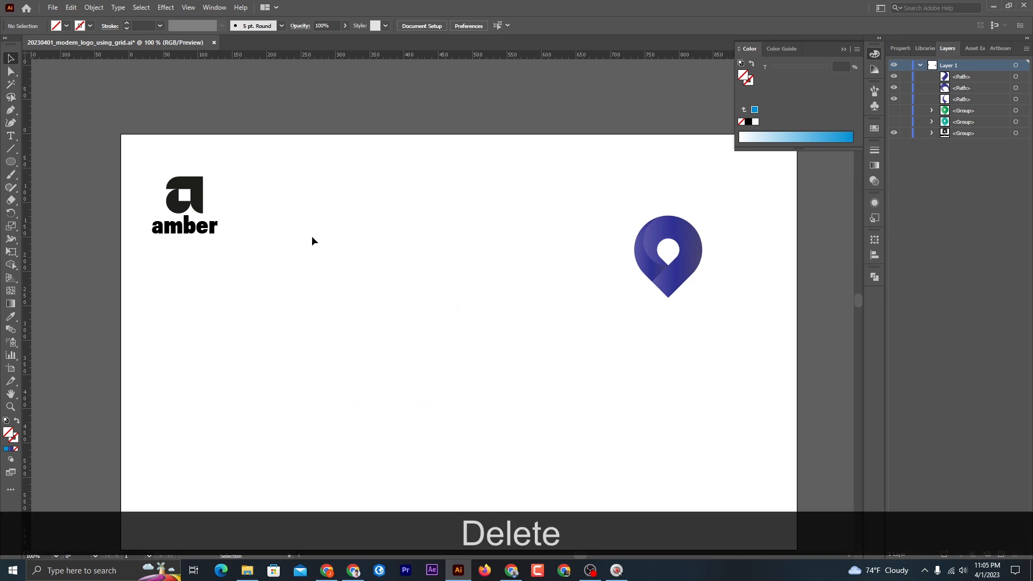
- Move the three-part mark back to about the middle of the artboard
{"action": "left_click_drag", "start_coordinate": [683, 269], "coordinate": [482, 343]}
{"action": "scroll", "coordinate": [481, 342], "scroll_direction": "up", "scroll_amount": 5, "text": "alt"}
{"action": "scroll", "coordinate": [468, 340], "scroll_direction": "down", "scroll_amount": 2}
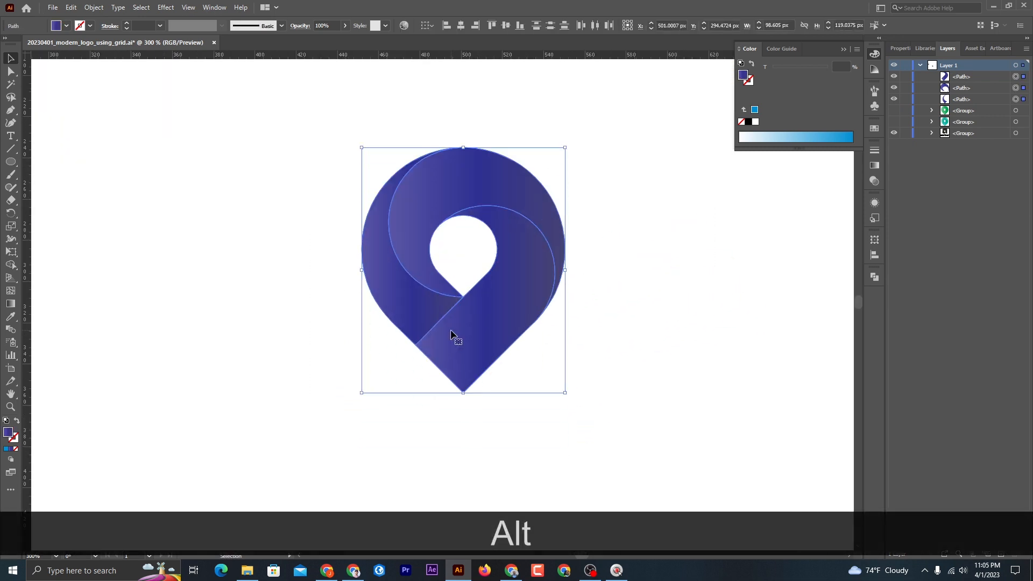
- Select all three shapes of the mark and fill them with the Blue gradient swatch
{"action": "left_click", "coordinate": [628, 308]}
{"action": "left_click", "coordinate": [518, 293]}
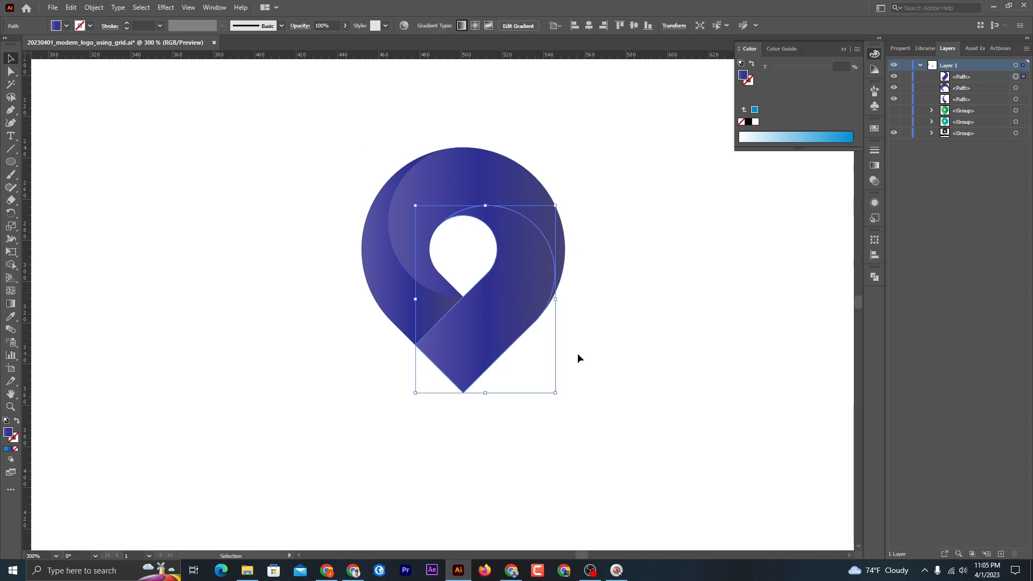
{"action": "left_click_drag", "start_coordinate": [610, 387], "coordinate": [344, 221]}
{"action": "left_click_drag", "start_coordinate": [262, 154], "coordinate": [262, 154]}
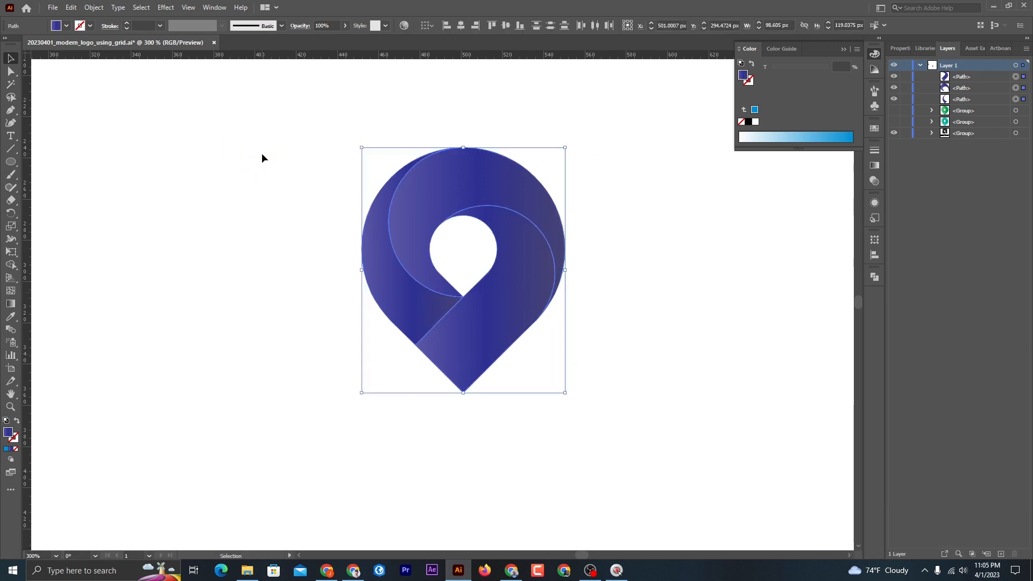
{"action": "left_click", "coordinate": [873, 130]}
{"action": "left_click", "coordinate": [807, 181]}
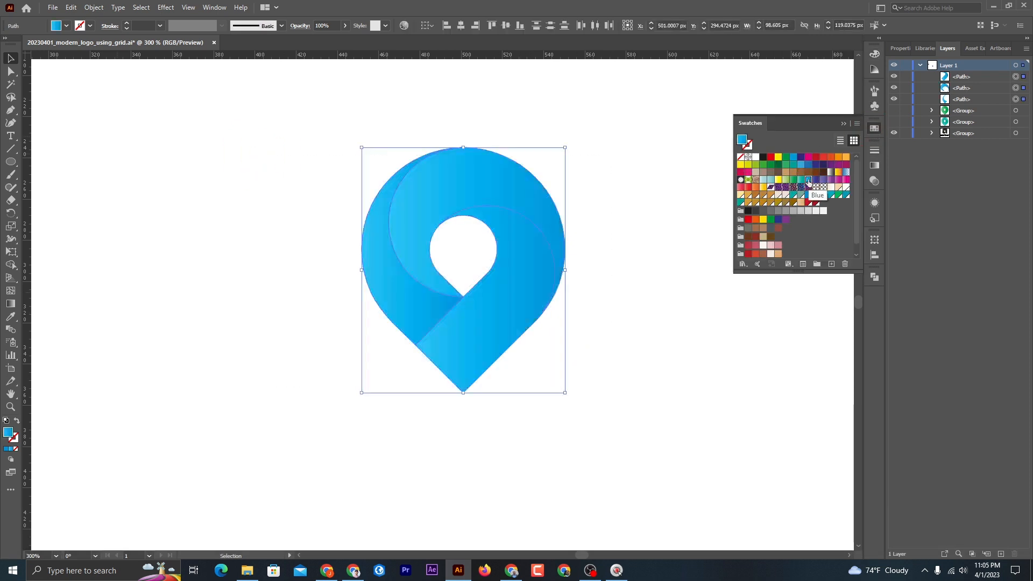
{"action": "left_click", "coordinate": [843, 125]}
{"action": "left_click", "coordinate": [685, 272]}
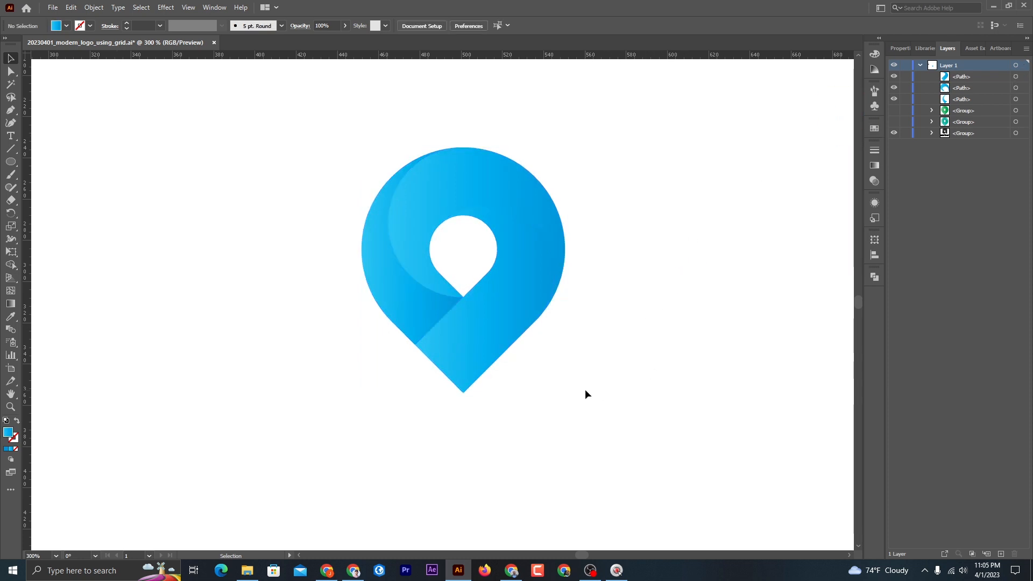
- Rotate the whole blue mark 45° clockwise so its pointed corner sits at the lower left
{"action": "key", "text": "alt+1"}
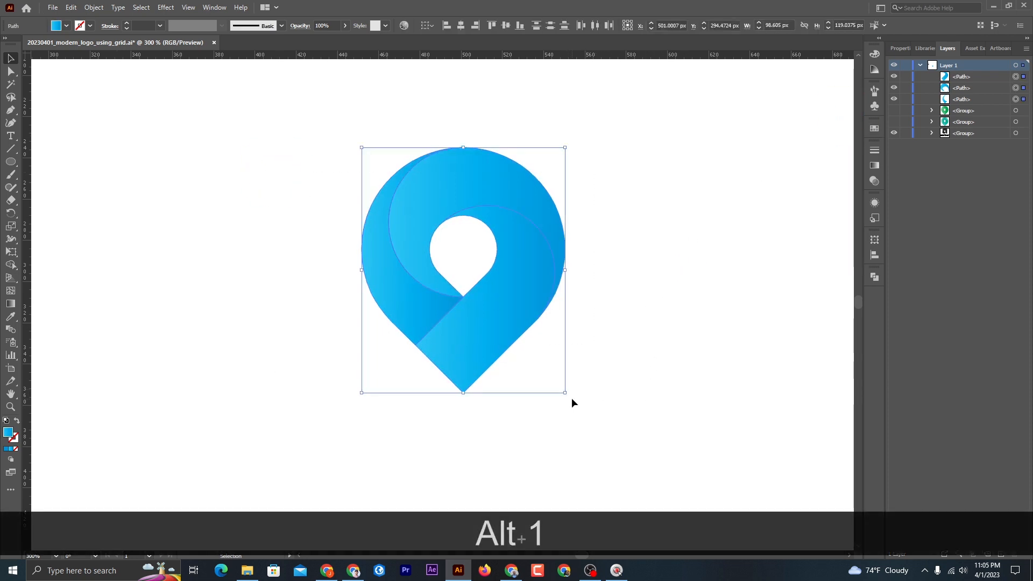
{"action": "left_click_drag", "start_coordinate": [566, 394], "coordinate": [480, 420]}
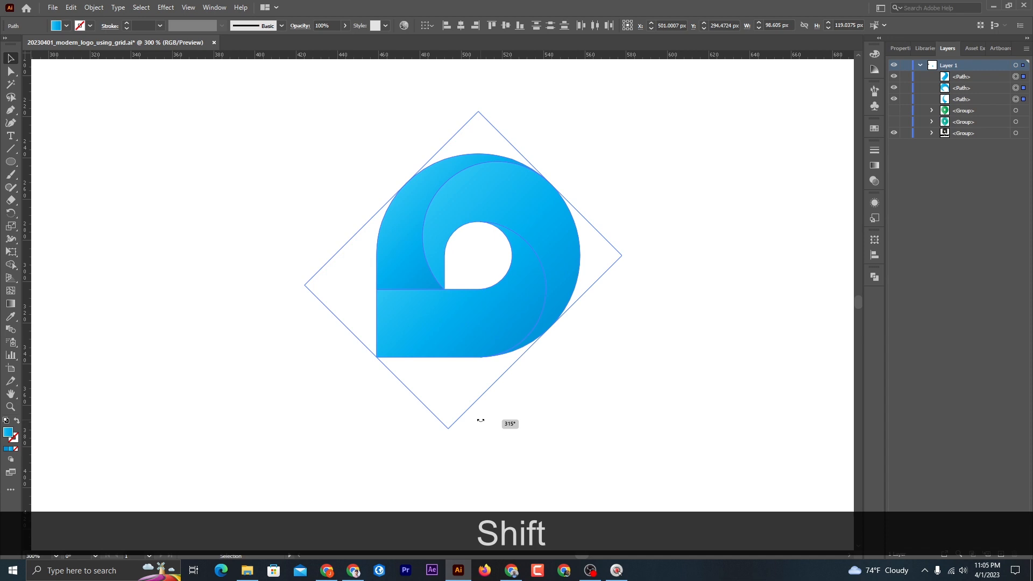
{"action": "left_click", "coordinate": [601, 383]}
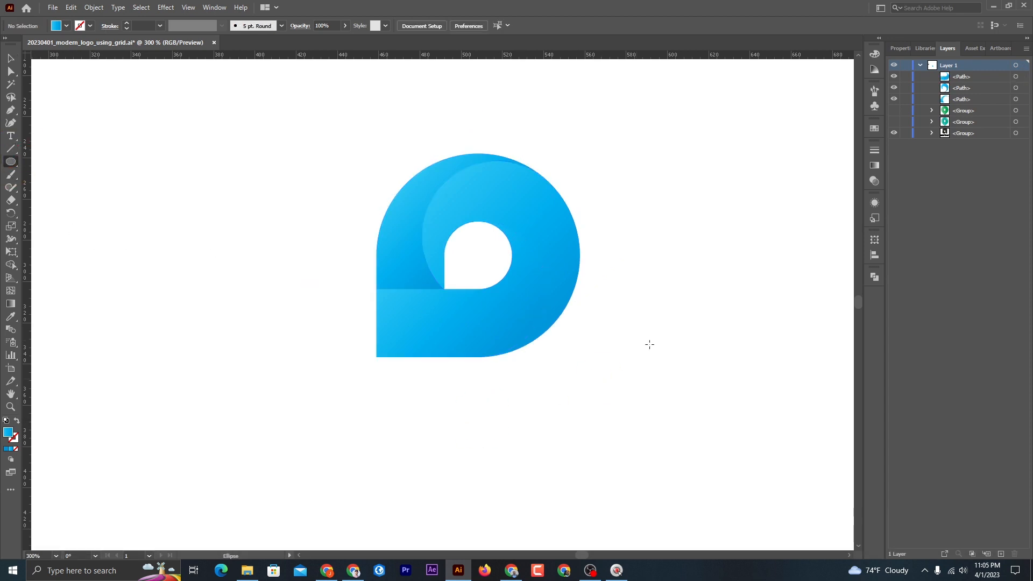
- Draw a circle about 59 px in diameter over the mark's right side, swap its fill and stroke, and switch to outline view
{"action": "left_click_drag", "start_coordinate": [522, 258], "coordinate": [584, 313]}
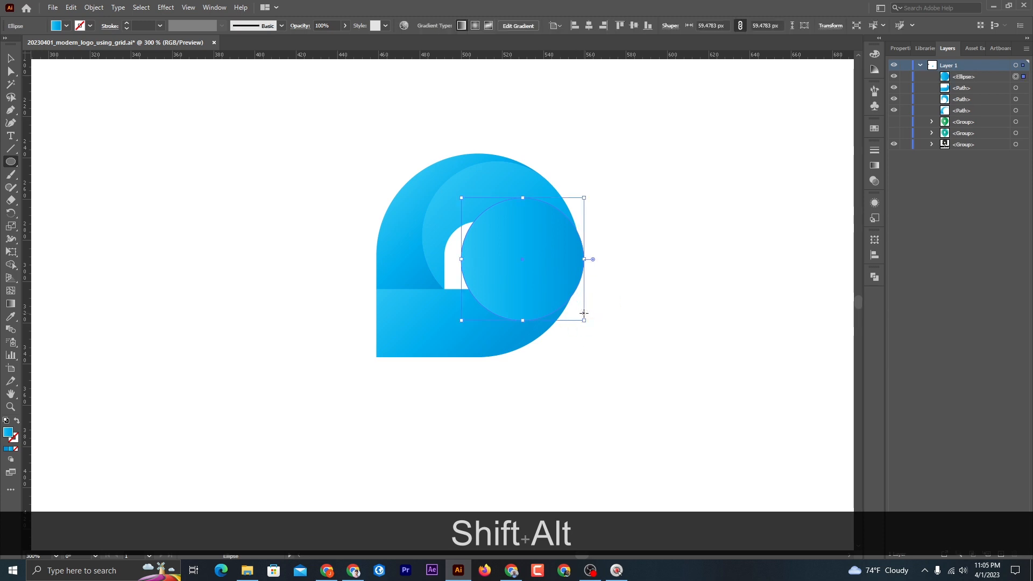
{"action": "left_click", "coordinate": [17, 422]}
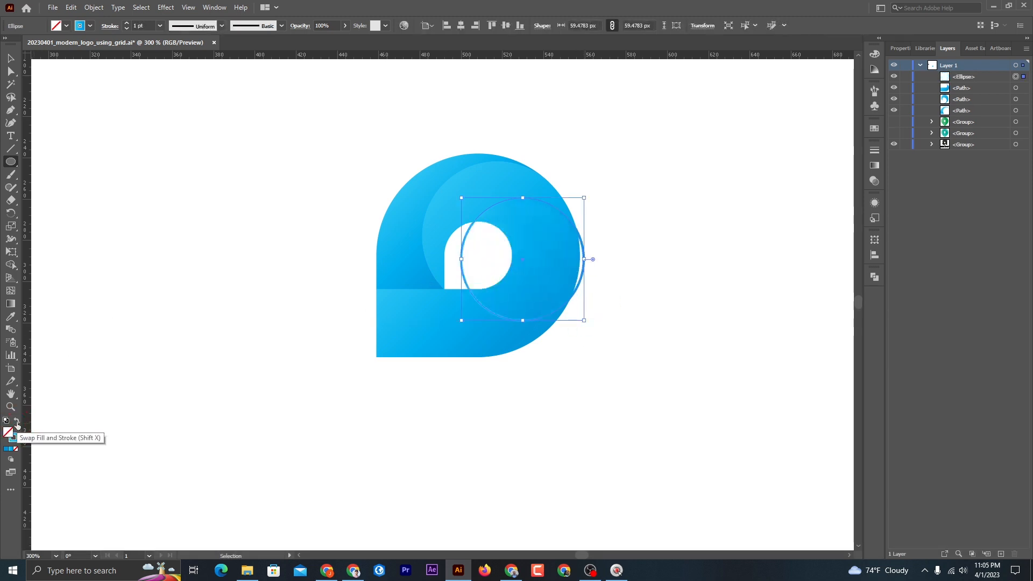
{"action": "key", "text": "x"}
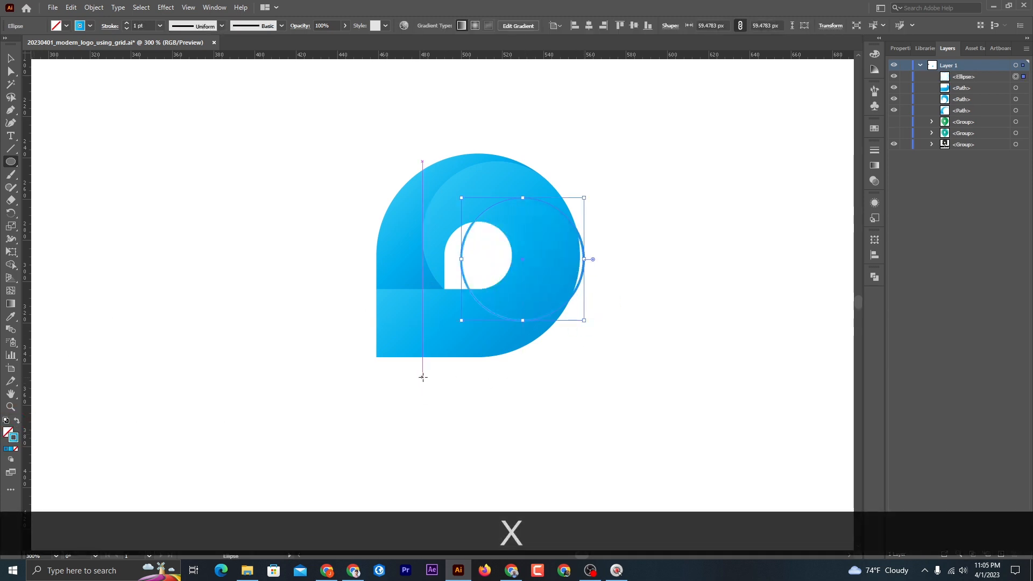
{"action": "key", "text": "ctrl+y"}
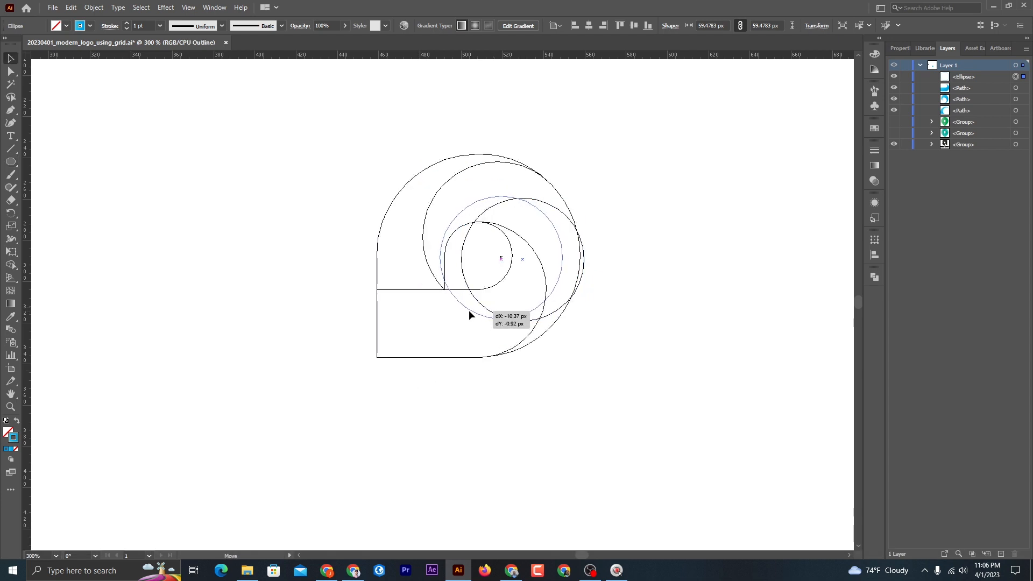
- Move the circle left so its edge passes through the inner corner where the mark's shapes meet
{"action": "left_click_drag", "start_coordinate": [469, 311], "coordinate": [427, 320]}
{"action": "scroll", "coordinate": [449, 292], "scroll_direction": "up", "scroll_amount": 10}
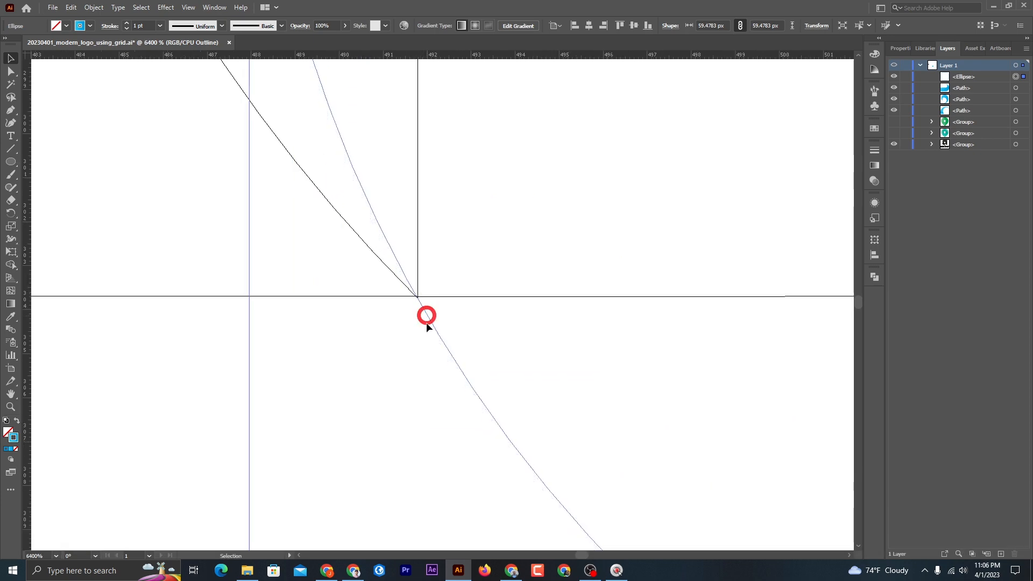
{"action": "scroll", "coordinate": [410, 329], "scroll_direction": "down", "scroll_amount": 8}
{"action": "scroll", "coordinate": [538, 254], "scroll_direction": "up", "scroll_amount": 3}
{"action": "scroll", "coordinate": [600, 311], "scroll_direction": "down", "scroll_amount": 2}
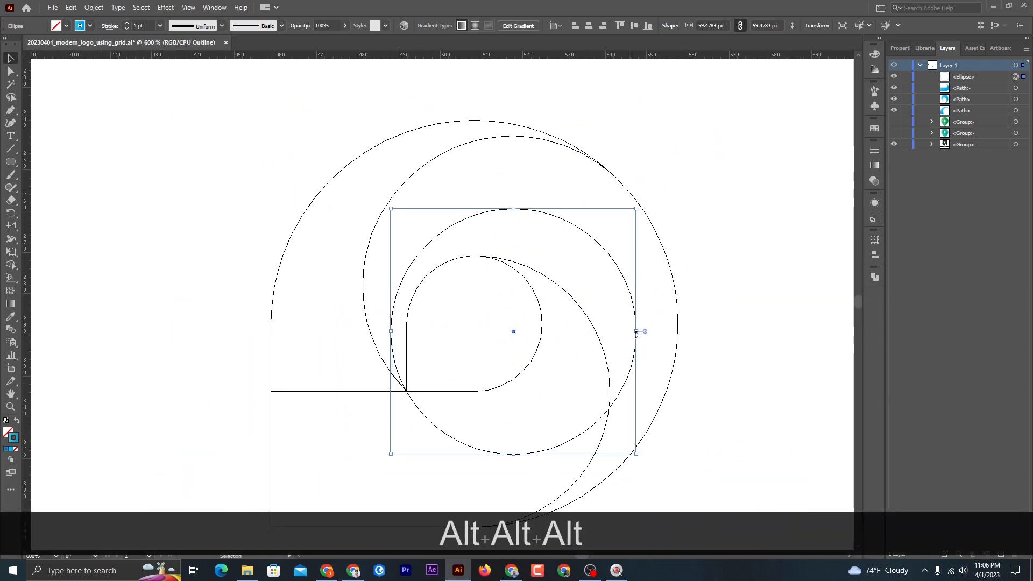
- Enlarge the circle to about 69 px in diameter and realign its edge precisely with the inner corner of the mark
{"action": "left_click_drag", "start_coordinate": [636, 332], "coordinate": [677, 304]}
{"action": "left_click_drag", "start_coordinate": [481, 199], "coordinate": [476, 182]}
{"action": "scroll", "coordinate": [405, 360], "scroll_direction": "down", "scroll_amount": 2}
{"action": "scroll", "coordinate": [402, 373], "scroll_direction": "up", "scroll_amount": 10, "text": "alt"}
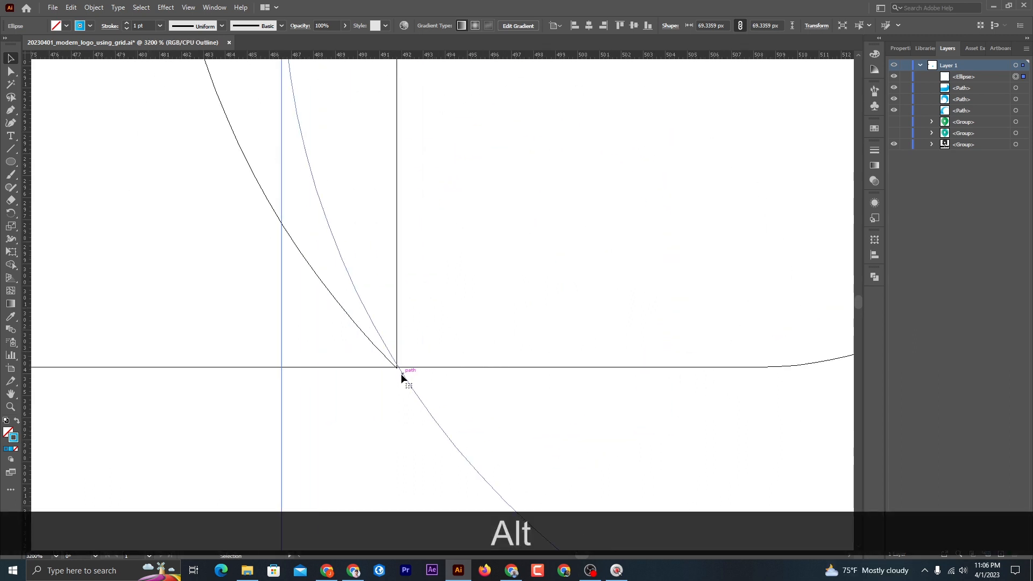
{"action": "left_click_drag", "start_coordinate": [415, 380], "coordinate": [410, 381]}
{"action": "scroll", "coordinate": [408, 396], "scroll_direction": "down", "scroll_amount": 11}
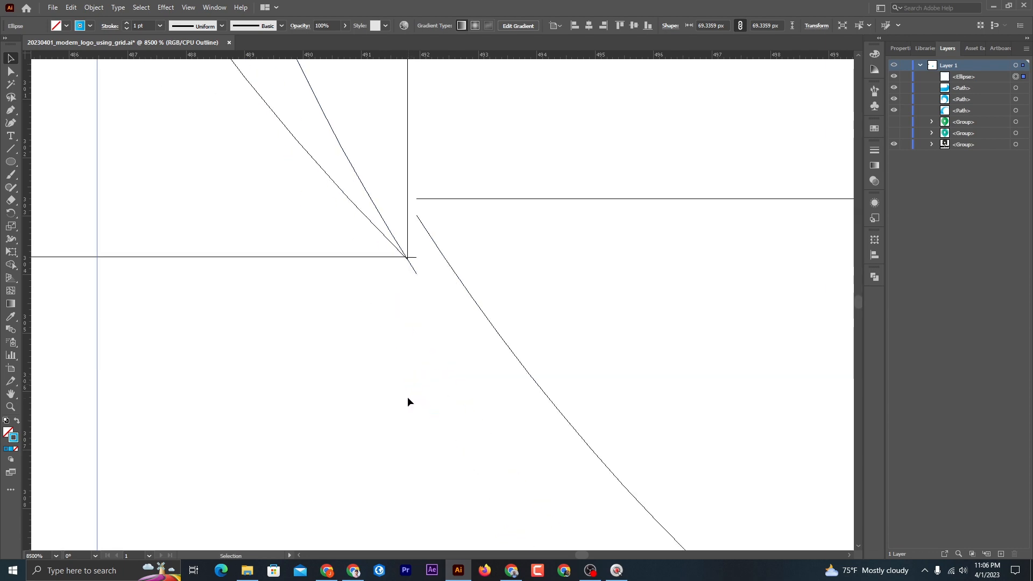
{"action": "scroll", "coordinate": [367, 380], "scroll_direction": "up", "scroll_amount": 9}
{"action": "scroll", "coordinate": [339, 377], "scroll_direction": "down", "scroll_amount": 6}
{"action": "scroll", "coordinate": [337, 375], "scroll_direction": "up", "scroll_amount": 15}
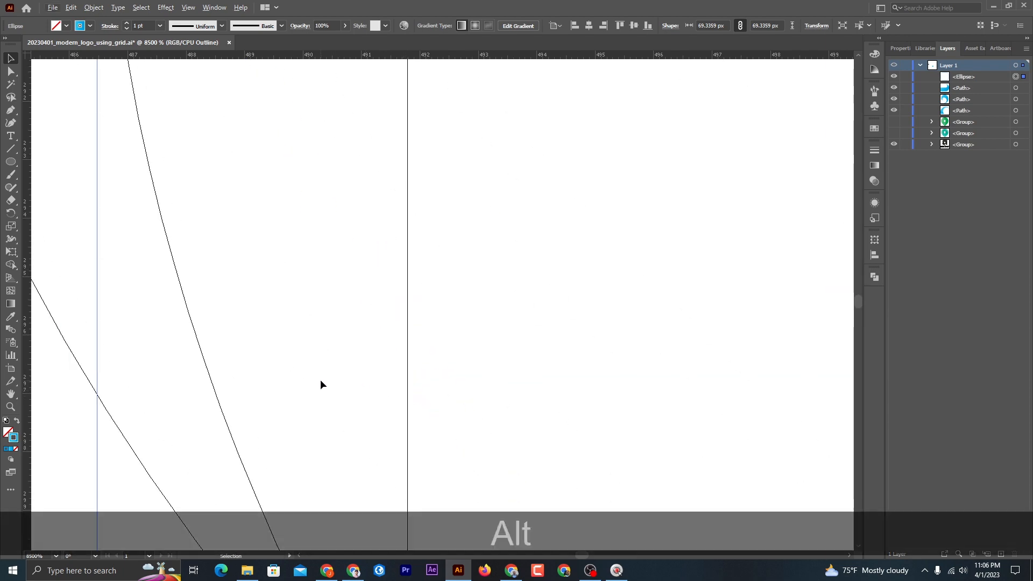
{"action": "scroll", "coordinate": [320, 380], "scroll_direction": "up", "scroll_amount": 3, "text": "alt"}
{"action": "scroll", "coordinate": [320, 383], "scroll_direction": "down", "scroll_amount": 10, "text": "alt"}
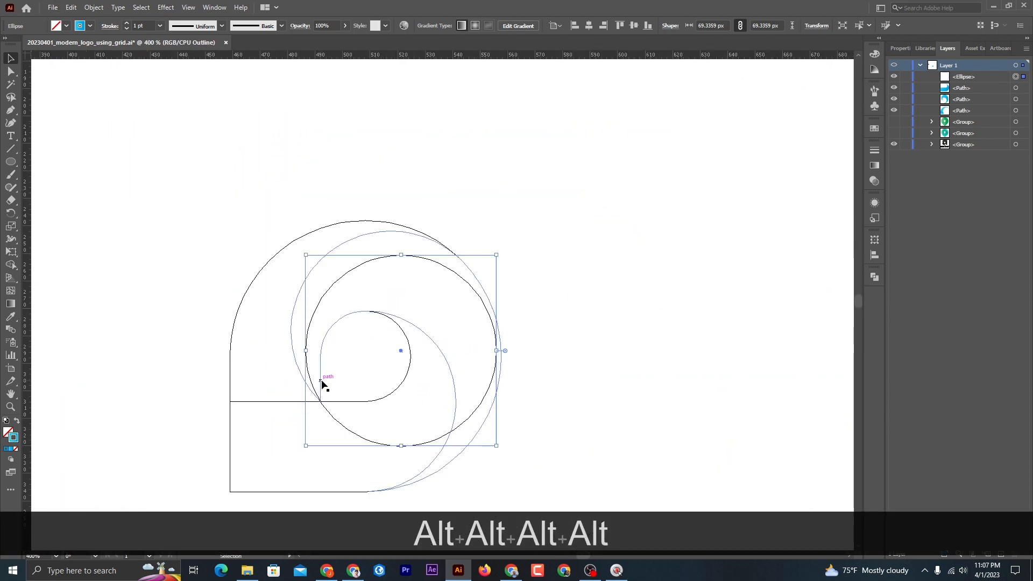
- Resize and shift the construction circle to about 72 px in diameter, touching the mark's outer right edge and passing through the inner corner
{"action": "scroll", "coordinate": [333, 374], "scroll_direction": "up", "scroll_amount": 1, "text": "alt"}
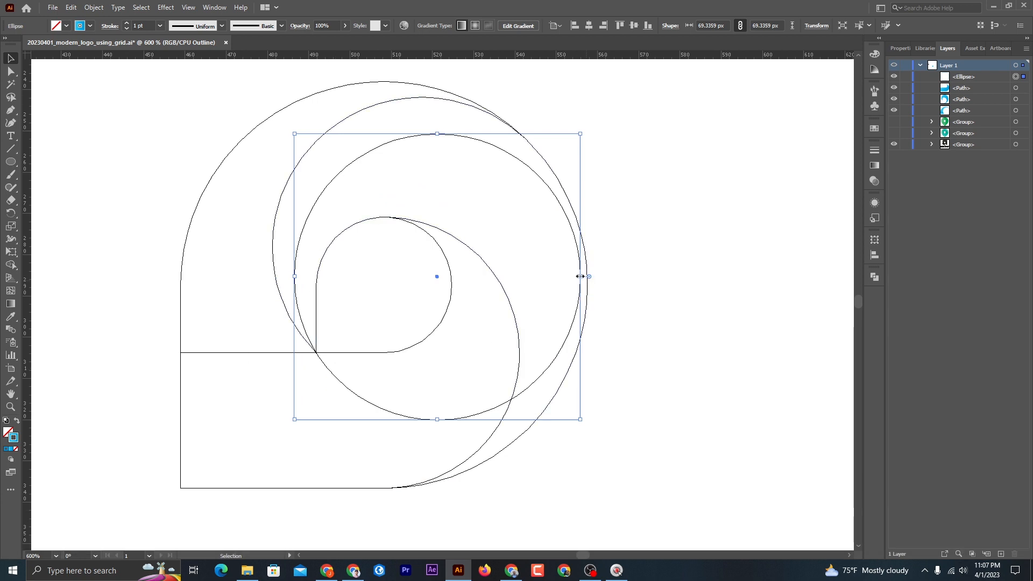
{"action": "left_click_drag", "start_coordinate": [580, 276], "coordinate": [586, 274]}
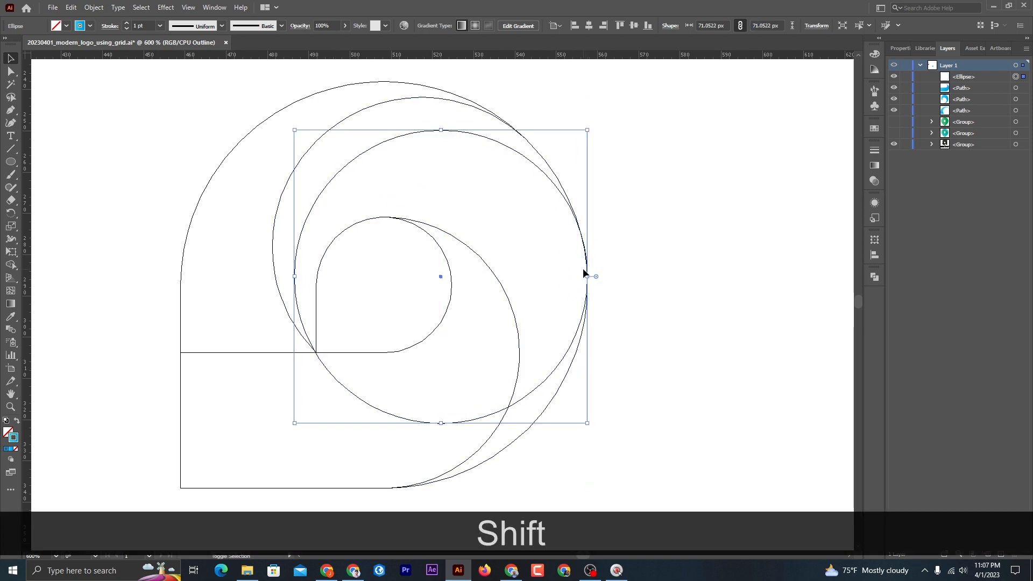
{"action": "left_click_drag", "start_coordinate": [441, 423], "coordinate": [442, 410]}
{"action": "key", "text": "ctrl+z"}
{"action": "left_click_drag", "start_coordinate": [332, 357], "coordinate": [322, 358]}
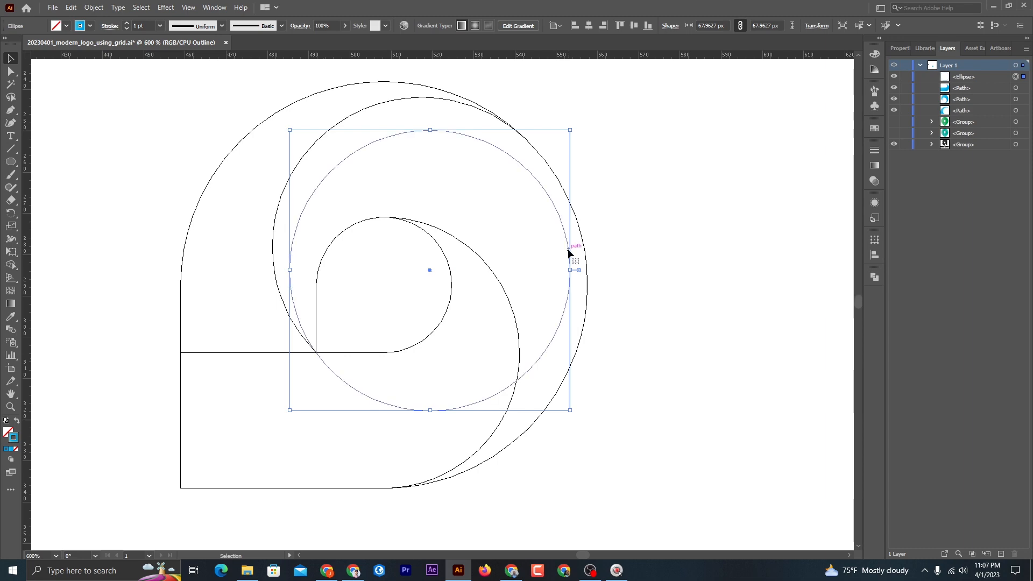
{"action": "left_click_drag", "start_coordinate": [571, 269], "coordinate": [585, 266]}
{"action": "scroll", "coordinate": [578, 207], "scroll_direction": "up", "scroll_amount": 3}
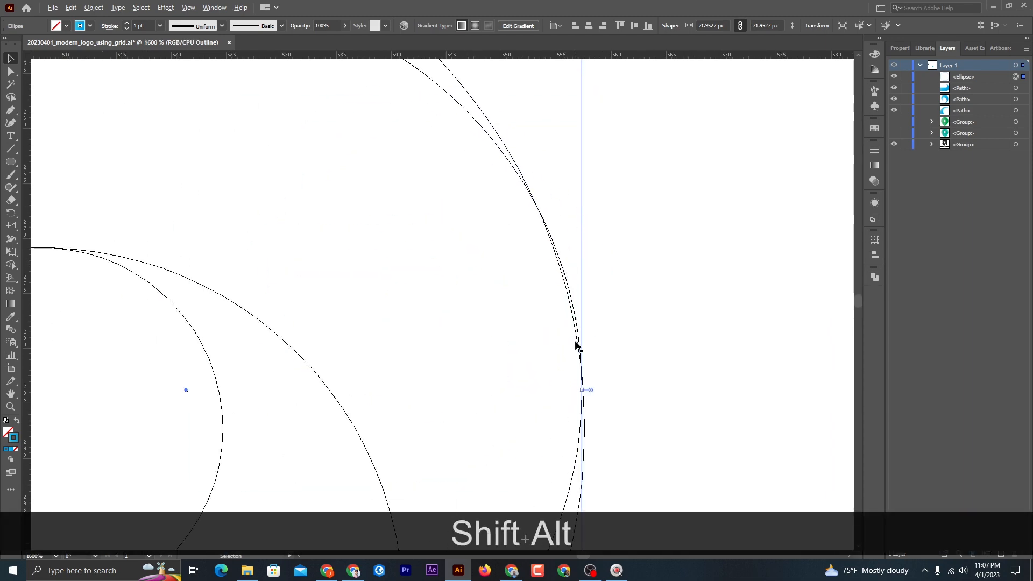
{"action": "scroll", "coordinate": [575, 340], "scroll_direction": "down", "scroll_amount": 2}
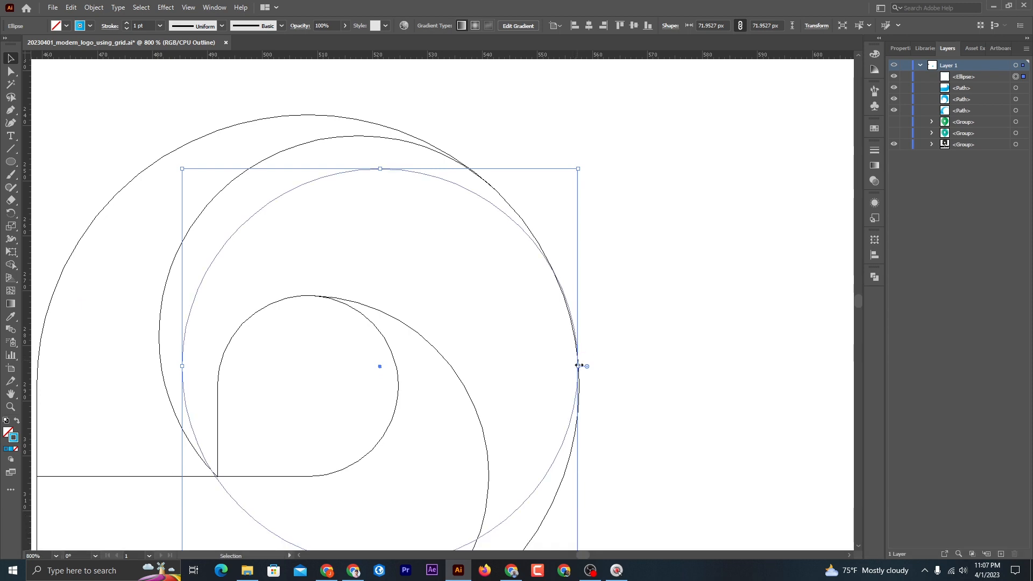
{"action": "left_click_drag", "start_coordinate": [578, 366], "coordinate": [578, 367]}
{"action": "scroll", "coordinate": [510, 343], "scroll_direction": "down", "scroll_amount": 4}
{"action": "scroll", "coordinate": [466, 342], "scroll_direction": "up", "scroll_amount": 3}
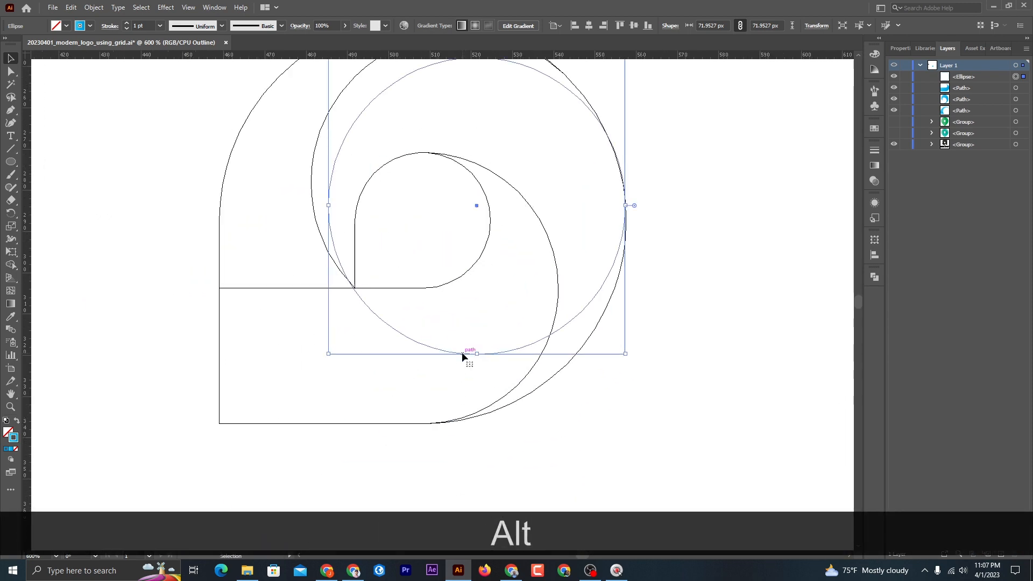
- Paste a duplicate of the construction circle in place
{"action": "left_click", "coordinate": [54, 8]}
{"action": "left_click", "coordinate": [71, 8]}
{"action": "left_click", "coordinate": [71, 7]}
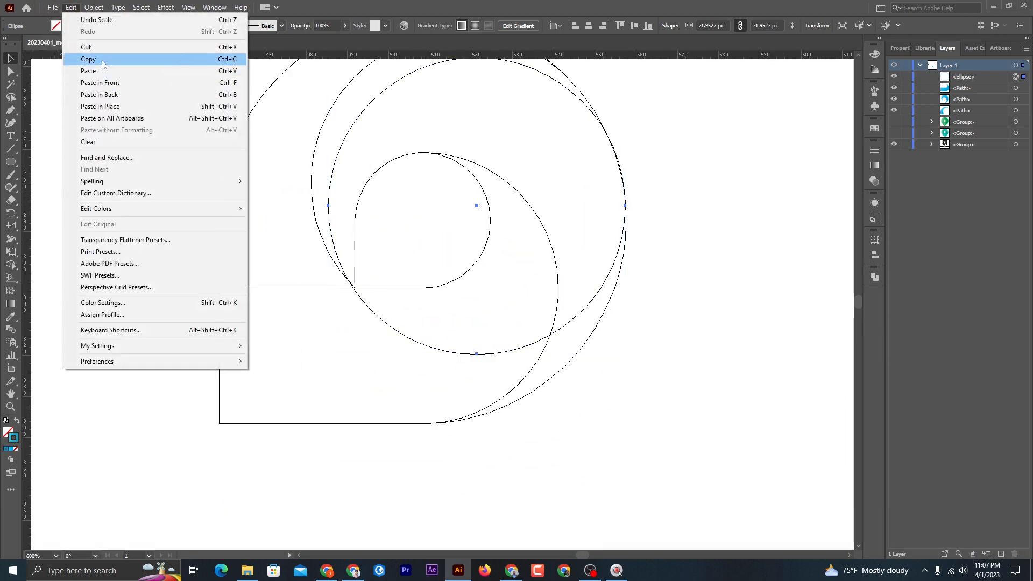
{"action": "left_click", "coordinate": [117, 106]}
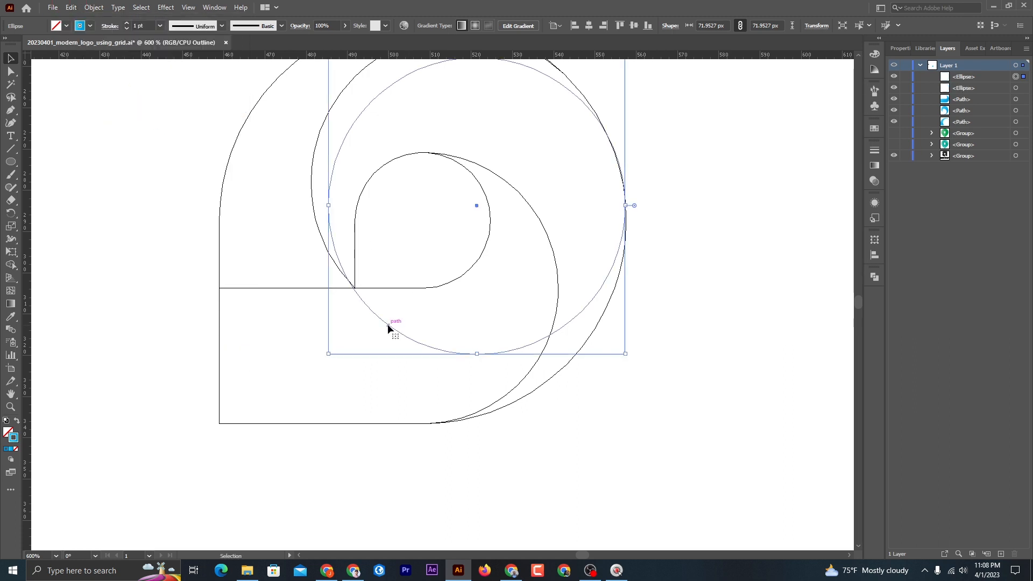
- Move the duplicate circle down and left, shrinking it to about 65.7 px so it spans from the inner opening's top to the bottom edge
{"action": "left_click_drag", "start_coordinate": [387, 324], "coordinate": [305, 393]}
{"action": "left_click_drag", "start_coordinate": [393, 127], "coordinate": [392, 156]}
{"action": "key", "text": "Right"}
{"action": "key", "text": "Right"}
{"action": "key", "text": "Right"}
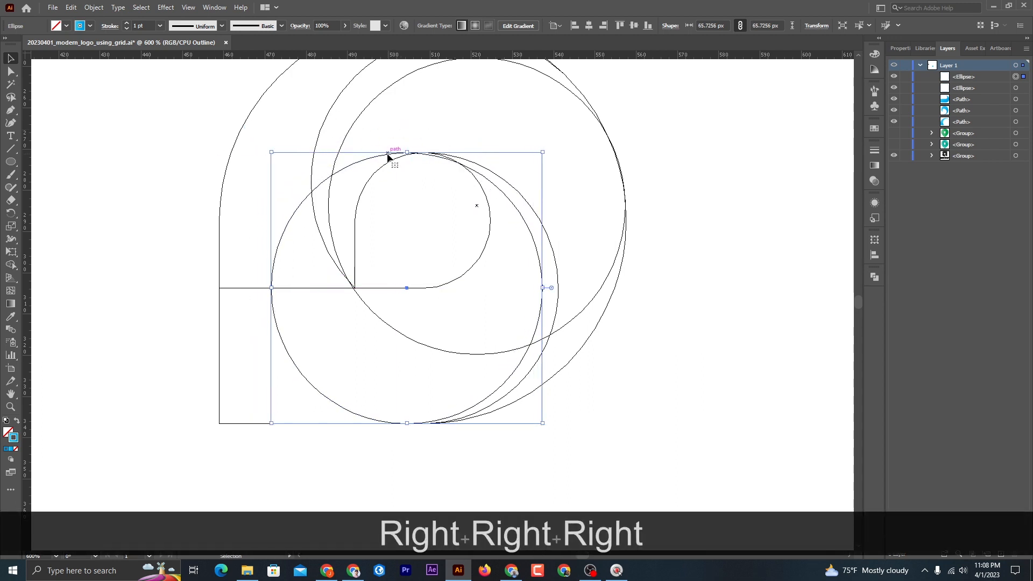
{"action": "key", "text": "Right"}
{"action": "key", "text": "Left"}
{"action": "key", "text": "Left"}
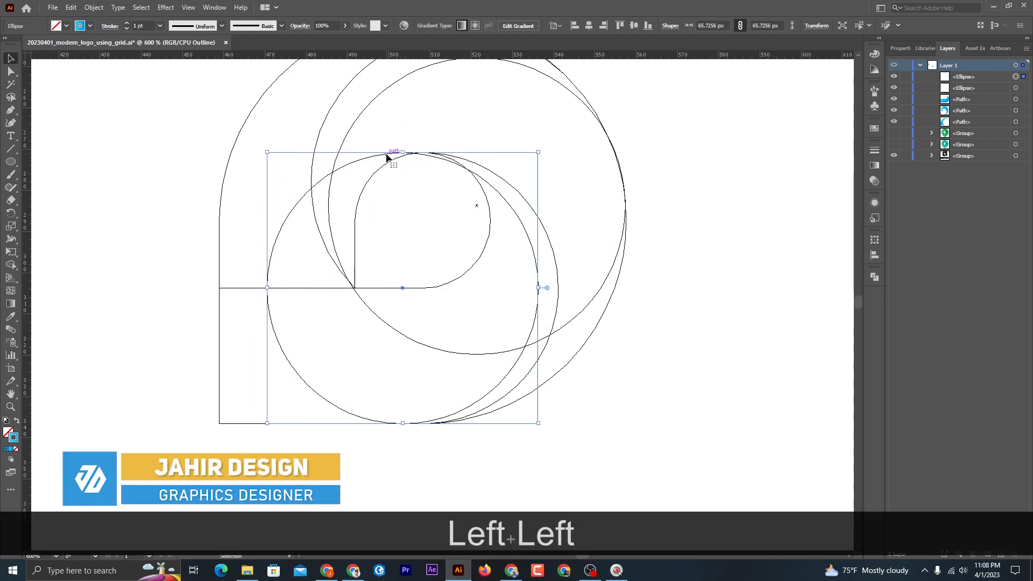
- Adjust the duplicate circle to about 66.2 px and align it closely with the inner opening's top and the mark's bottom edge
{"action": "scroll", "coordinate": [386, 156], "scroll_direction": "up", "scroll_amount": 4}
{"action": "left_click_drag", "start_coordinate": [363, 154], "coordinate": [369, 144]}
{"action": "scroll", "coordinate": [369, 144], "scroll_direction": "down", "scroll_amount": 3}
{"action": "scroll", "coordinate": [371, 441], "scroll_direction": "up", "scroll_amount": 5}
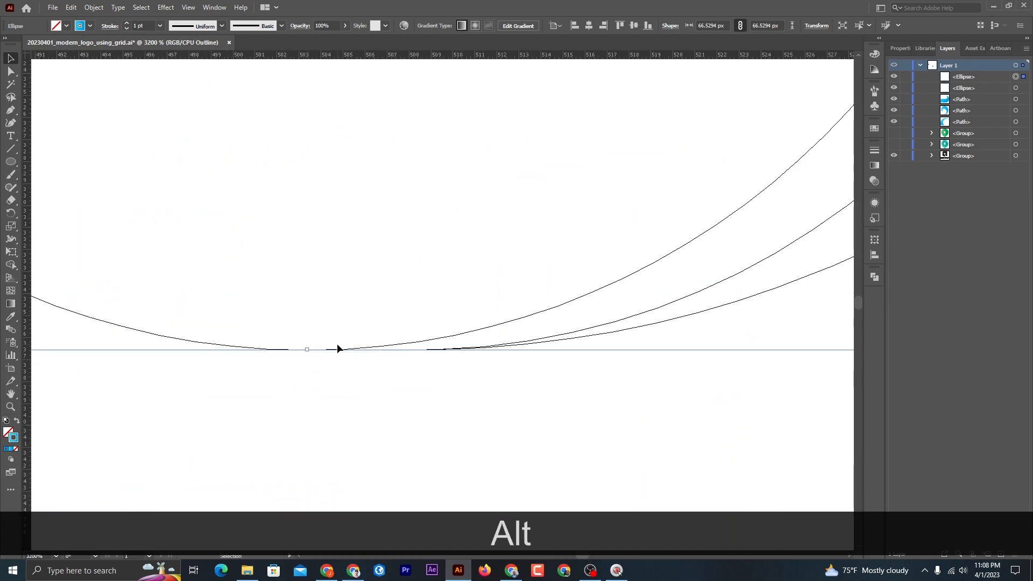
{"action": "key", "text": "Right"}
{"action": "scroll", "coordinate": [338, 342], "scroll_direction": "down", "scroll_amount": 4}
{"action": "scroll", "coordinate": [350, 171], "scroll_direction": "up", "scroll_amount": 4}
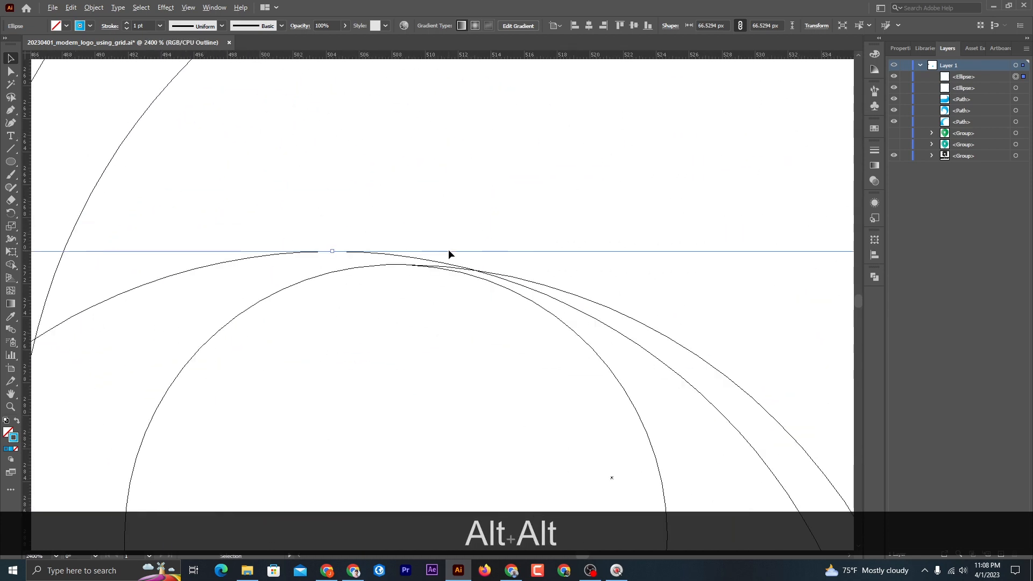
{"action": "left_click_drag", "start_coordinate": [332, 252], "coordinate": [332, 258]}
{"action": "scroll", "coordinate": [324, 242], "scroll_direction": "down", "scroll_amount": 5}
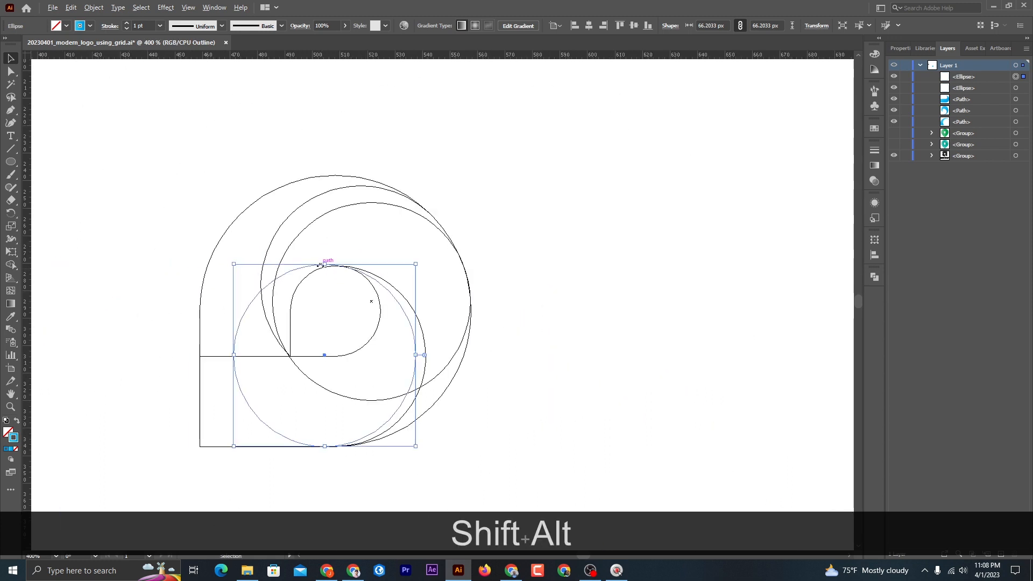
- Return to preview display and rotate the mark together with both circles 45° counterclockwise so the pointed corner faces straight down
{"action": "left_click", "coordinate": [511, 344]}
{"action": "scroll", "coordinate": [511, 344], "scroll_direction": "down", "scroll_amount": 1}
{"action": "left_click_drag", "start_coordinate": [172, 119], "coordinate": [555, 410]}
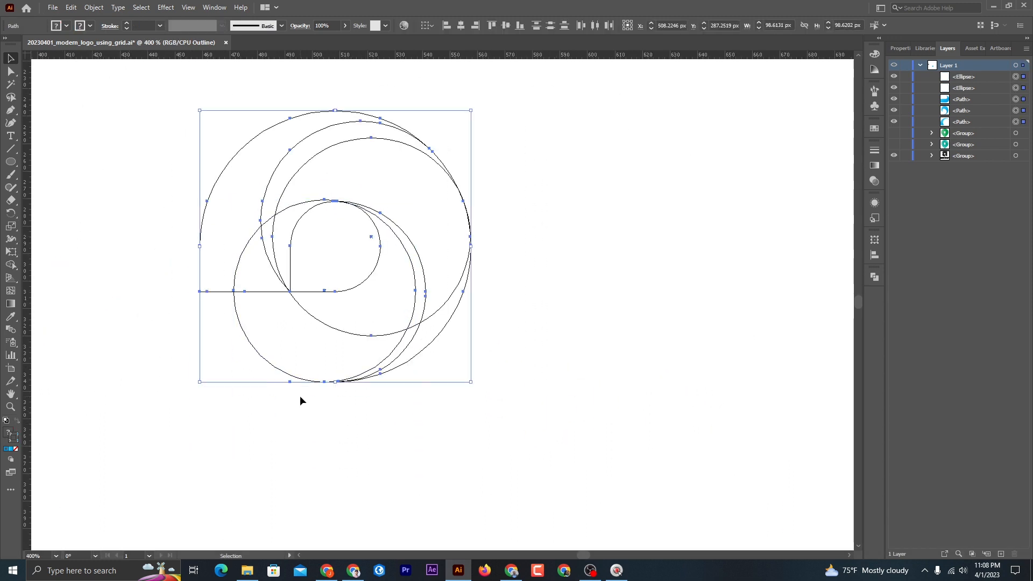
{"action": "key", "text": "ctrl+y"}
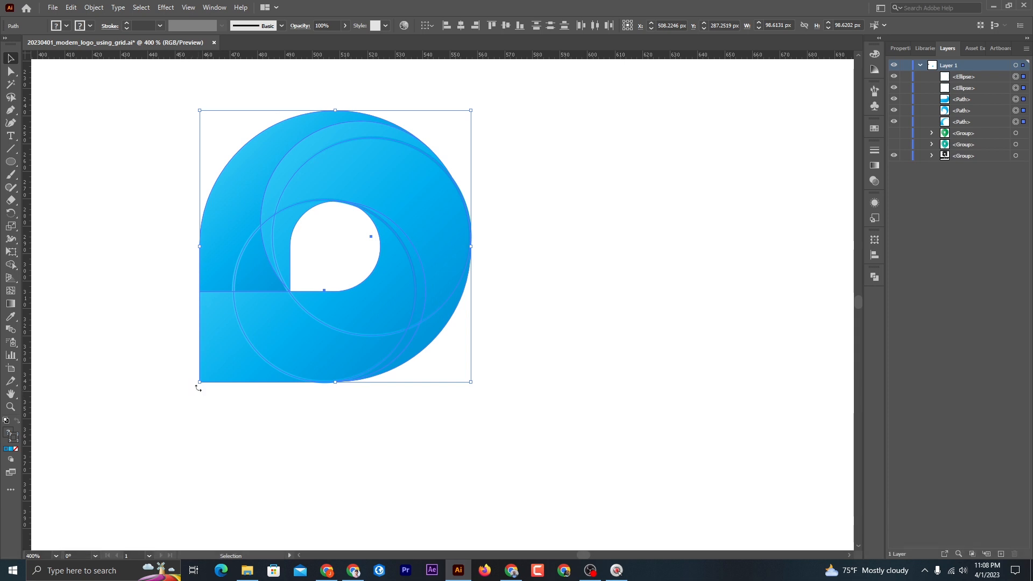
{"action": "left_click_drag", "start_coordinate": [201, 388], "coordinate": [376, 495]}
{"action": "key", "text": "ctrl+z"}
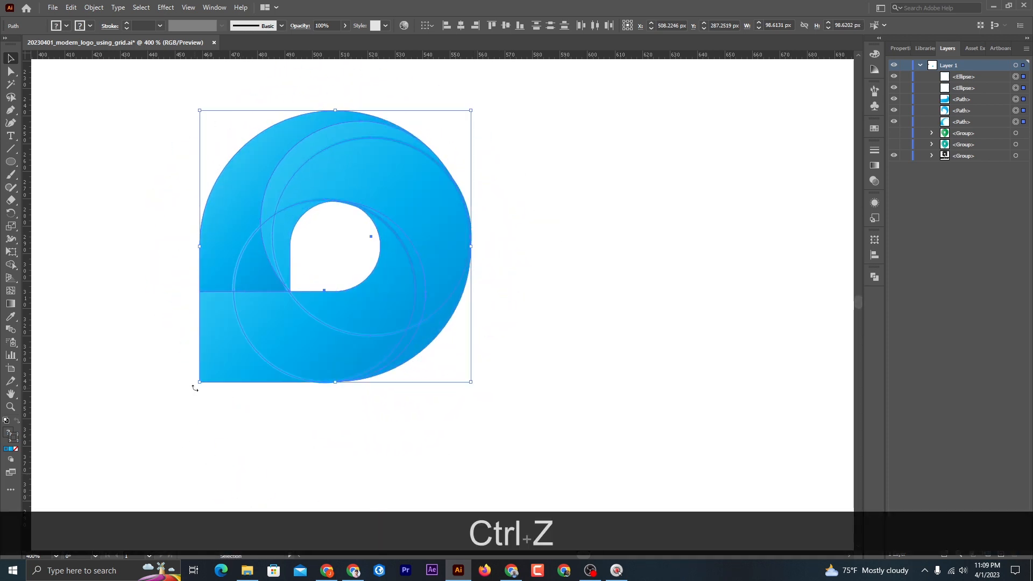
{"action": "left_click_drag", "start_coordinate": [194, 388], "coordinate": [376, 397]}
{"action": "left_click", "coordinate": [508, 344]}
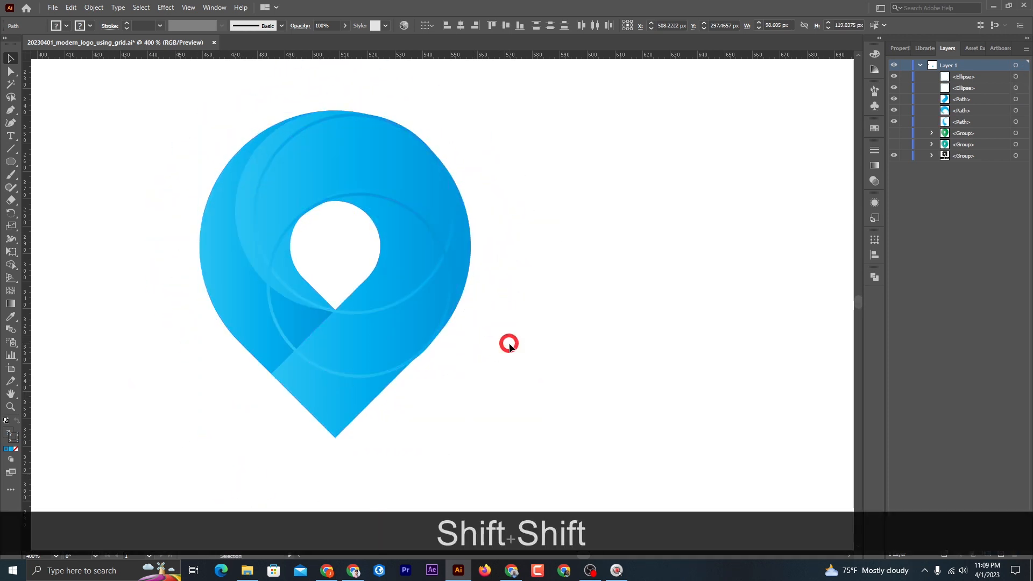
- Select all the mark's shapes and separate the crescent inside the left curve with the Shape Builder tool, giving it a blue fill
{"action": "left_click_drag", "start_coordinate": [484, 438], "coordinate": [138, 155]}
{"action": "scroll", "coordinate": [366, 272], "scroll_direction": "up", "scroll_amount": 1}
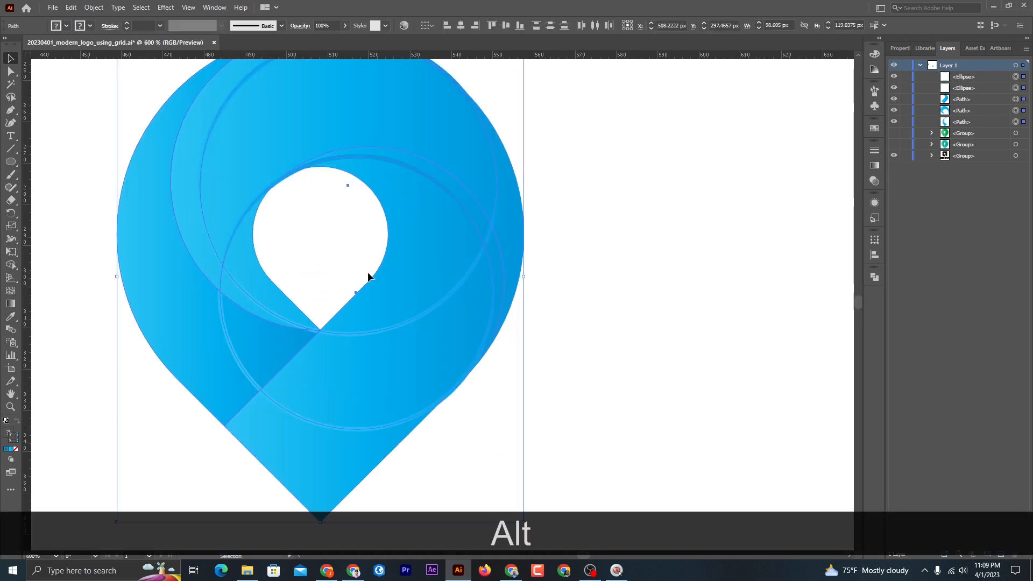
{"action": "left_click", "coordinate": [10, 265]}
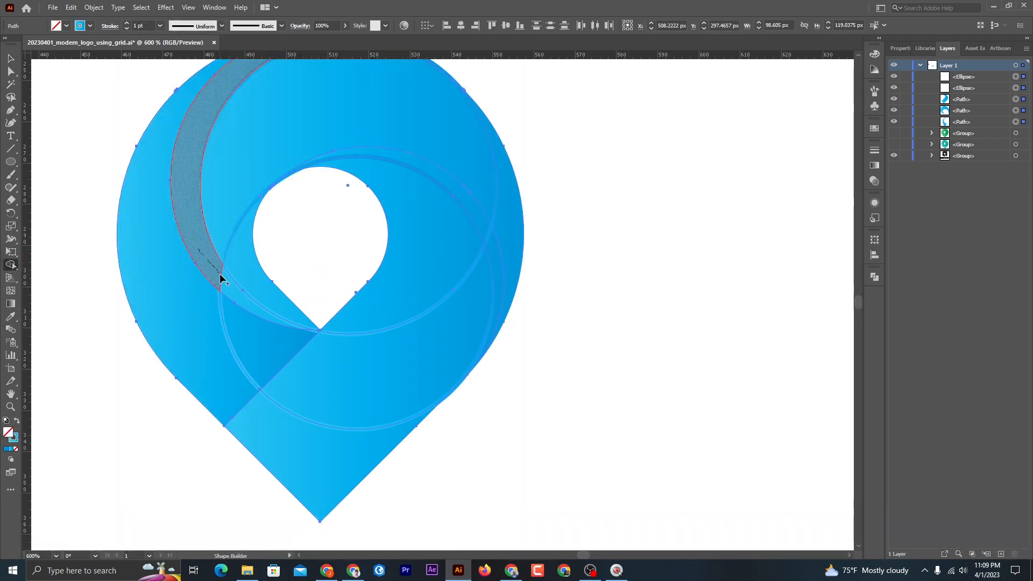
{"action": "left_click", "coordinate": [236, 295], "text": "alt"}
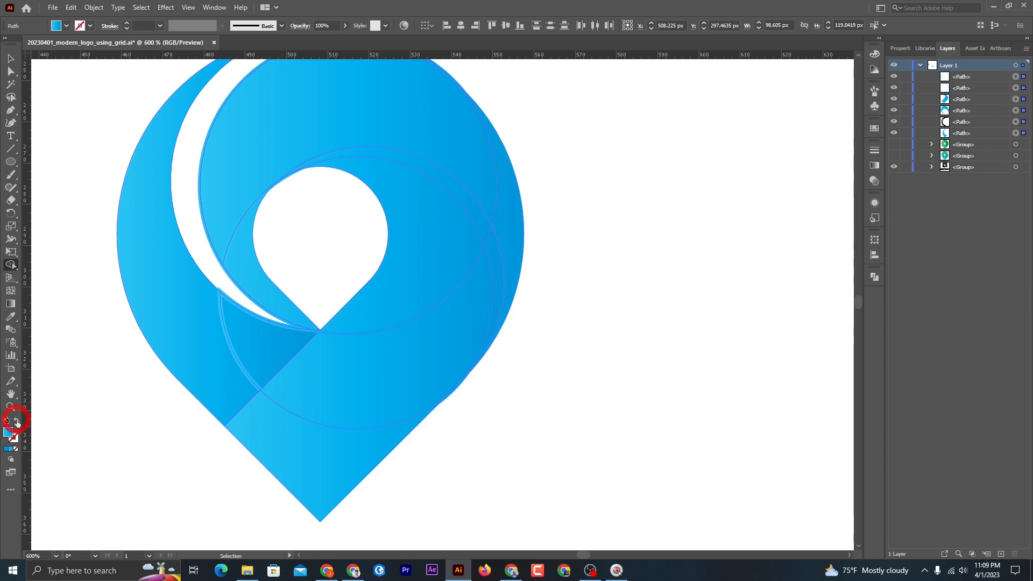
{"action": "left_click", "coordinate": [195, 237]}
- Merge the remaining slivers with the Shape Builder tool into the upper loop, right edge, lower diagonal band and left side of the mark
{"action": "left_click_drag", "start_coordinate": [233, 211], "coordinate": [255, 266]}
{"action": "left_click", "coordinate": [410, 163]}
{"action": "left_click_drag", "start_coordinate": [480, 222], "coordinate": [496, 258]}
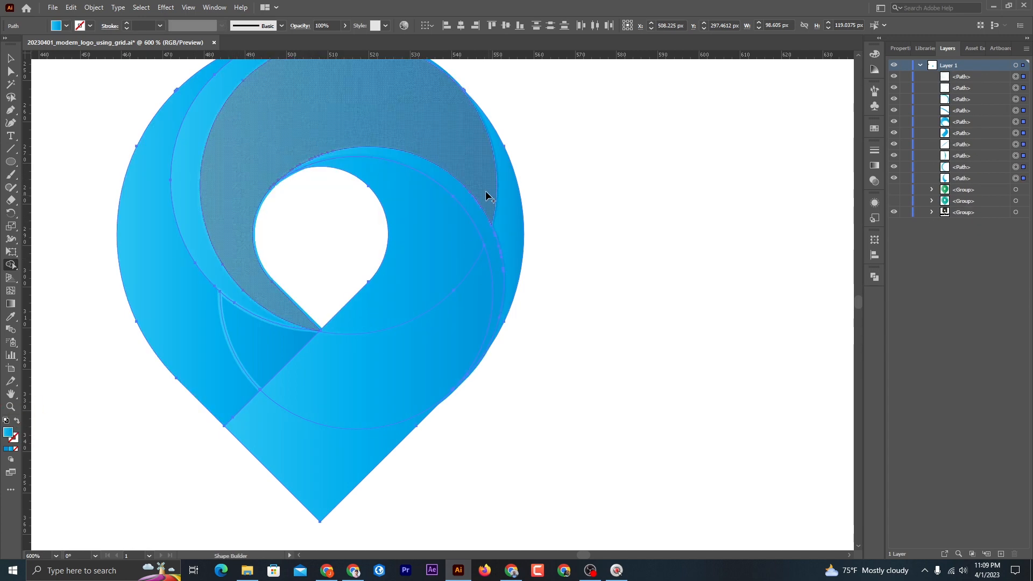
{"action": "left_click_drag", "start_coordinate": [485, 192], "coordinate": [506, 227]}
{"action": "left_click_drag", "start_coordinate": [436, 273], "coordinate": [413, 357]}
{"action": "left_click_drag", "start_coordinate": [380, 398], "coordinate": [329, 452]}
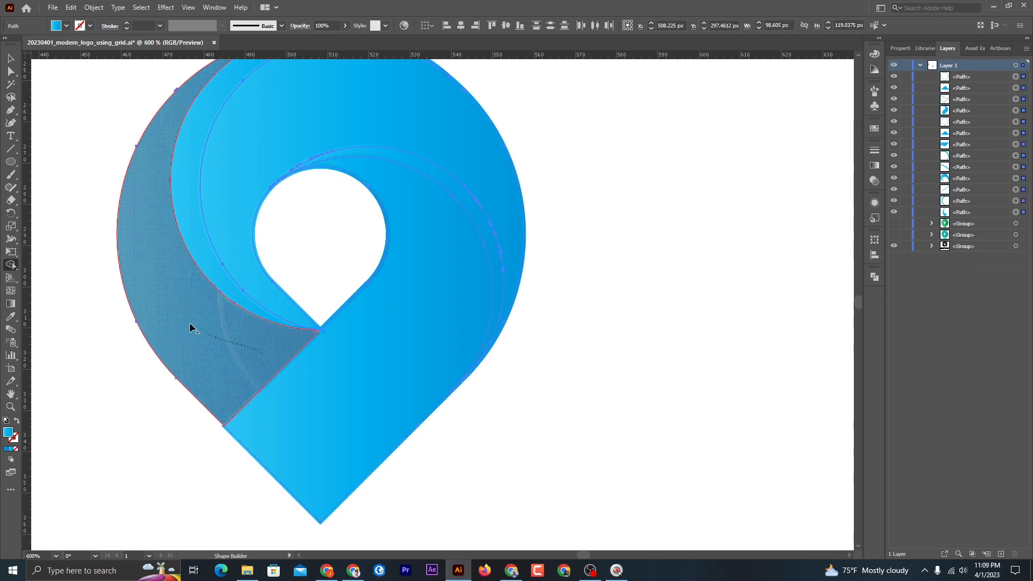
{"action": "left_click", "coordinate": [231, 277]}
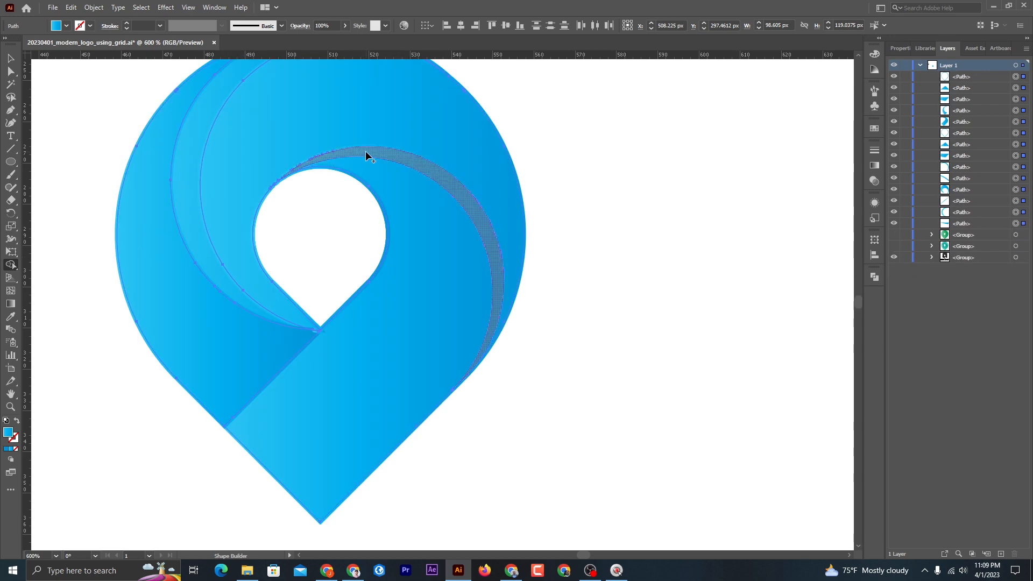
- Examine the merged pieces up close along the mark's top edge and around the inner opening, leaving the mark deselected
{"action": "scroll", "coordinate": [417, 308], "scroll_direction": "down", "scroll_amount": 2}
{"action": "scroll", "coordinate": [417, 306], "scroll_direction": "up", "scroll_amount": 5}
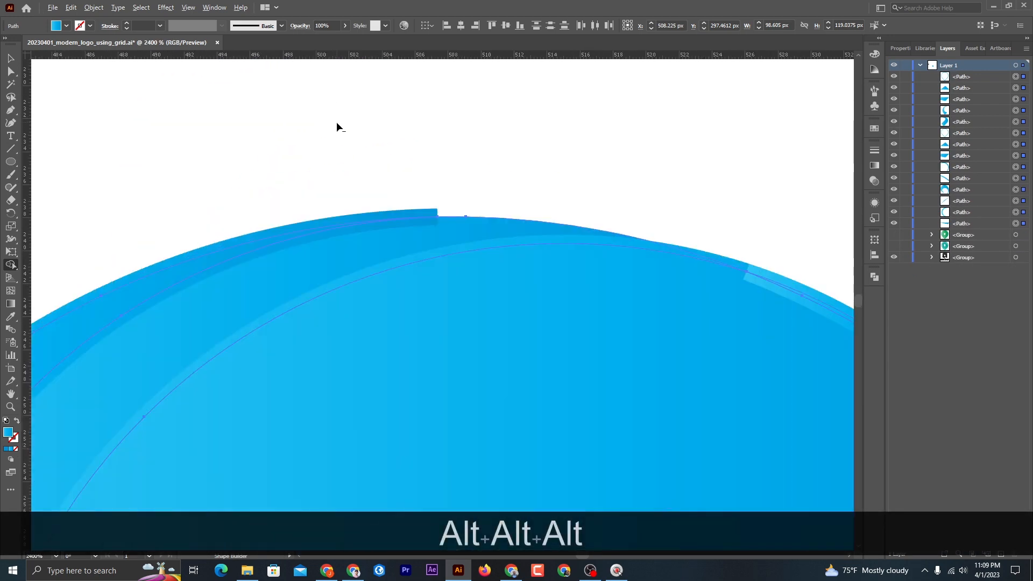
{"action": "scroll", "coordinate": [396, 185], "scroll_direction": "down", "scroll_amount": 6}
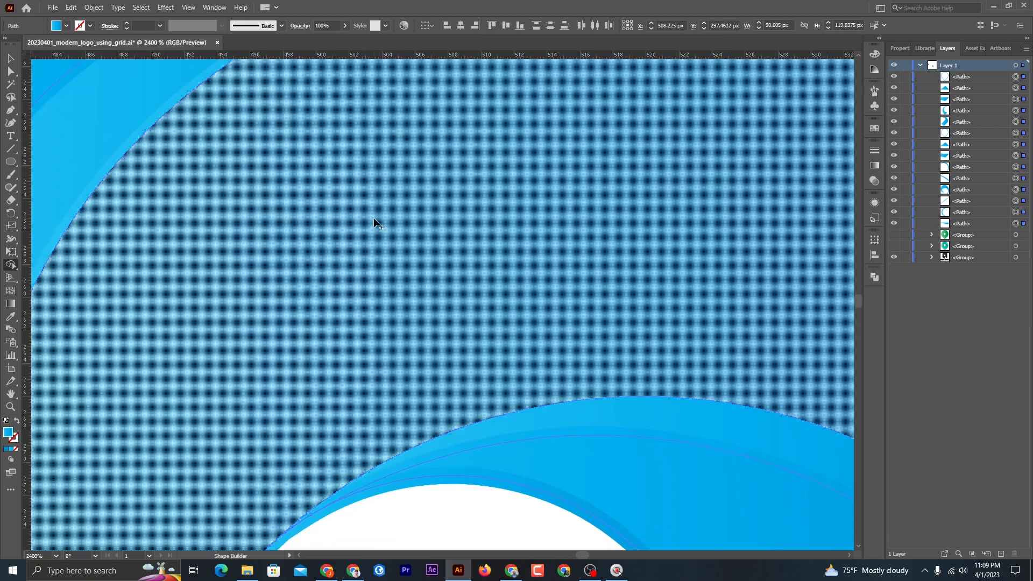
{"action": "scroll", "coordinate": [374, 222], "scroll_direction": "down", "scroll_amount": 8}
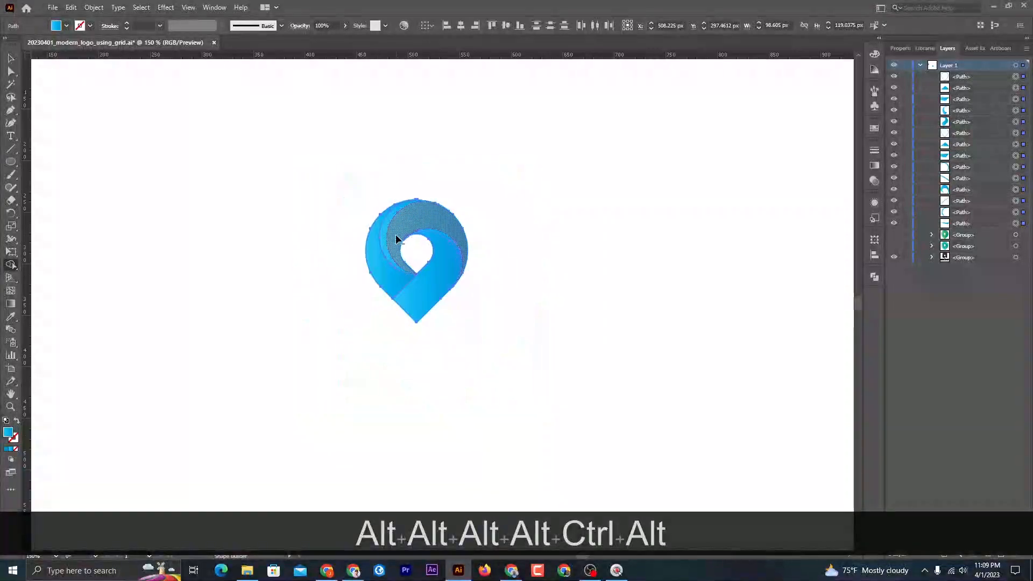
{"action": "scroll", "coordinate": [398, 237], "scroll_direction": "up", "scroll_amount": 4}
{"action": "scroll", "coordinate": [378, 235], "scroll_direction": "down", "scroll_amount": 3}
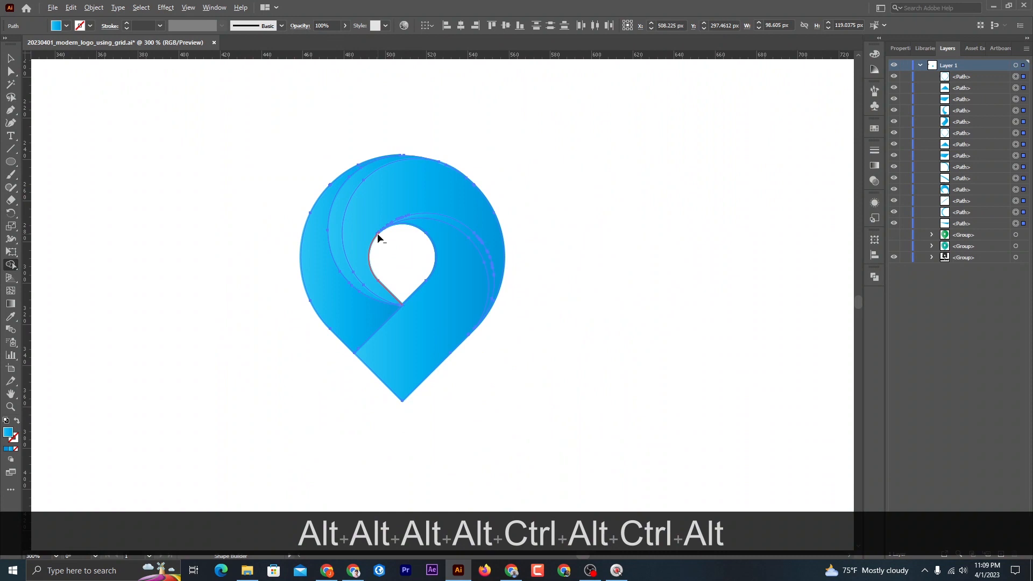
{"action": "left_click", "coordinate": [350, 280]}
{"action": "key", "text": "v"}
{"action": "left_click", "coordinate": [467, 366]}
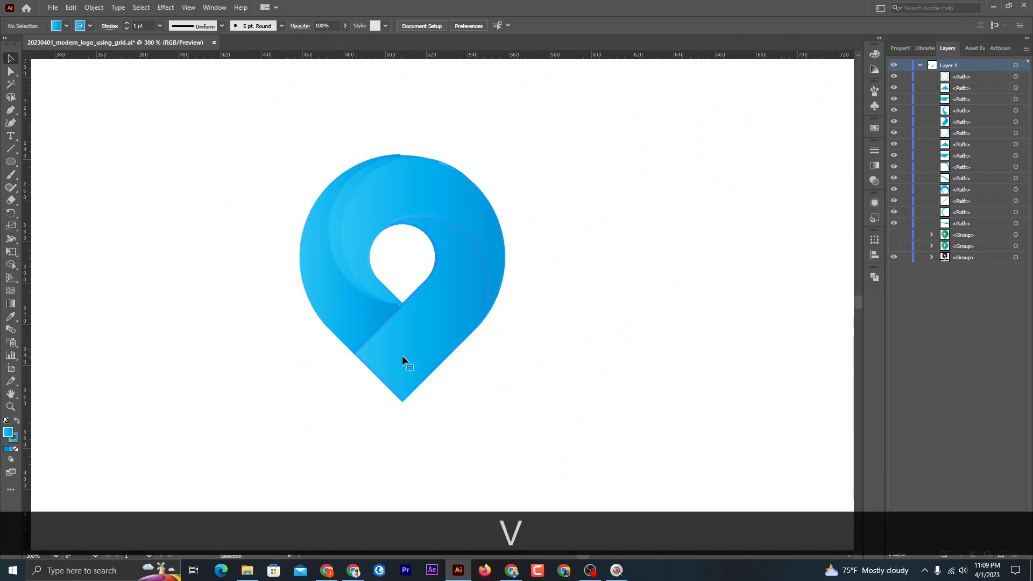
- Remove the stroke from all pieces of the blue mark, leaving only the lower diagonal band selected
{"action": "left_click", "coordinate": [402, 355]}
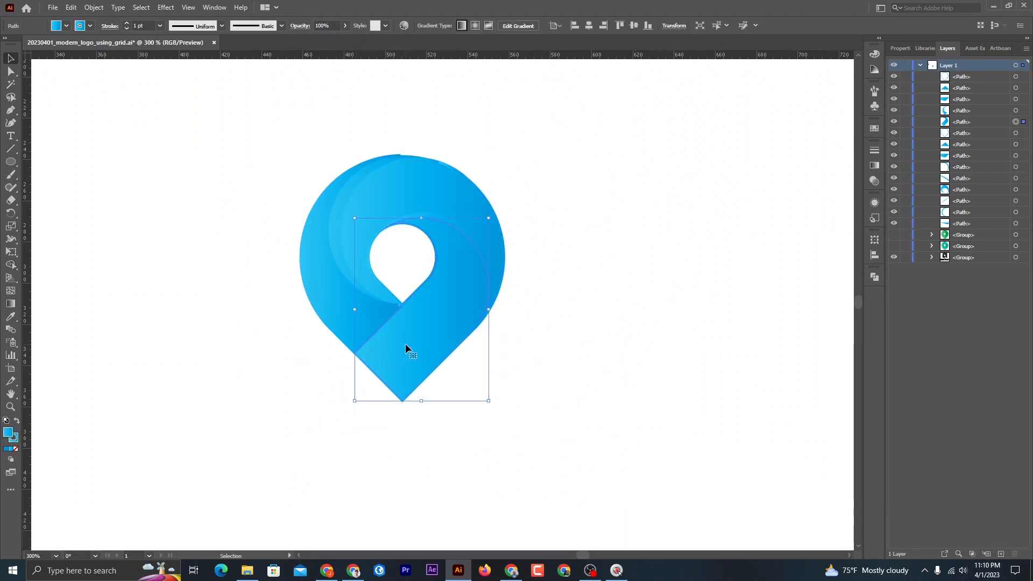
{"action": "left_click", "coordinate": [511, 379]}
{"action": "left_click", "coordinate": [407, 352]}
{"action": "left_click_drag", "start_coordinate": [262, 164], "coordinate": [374, 463]}
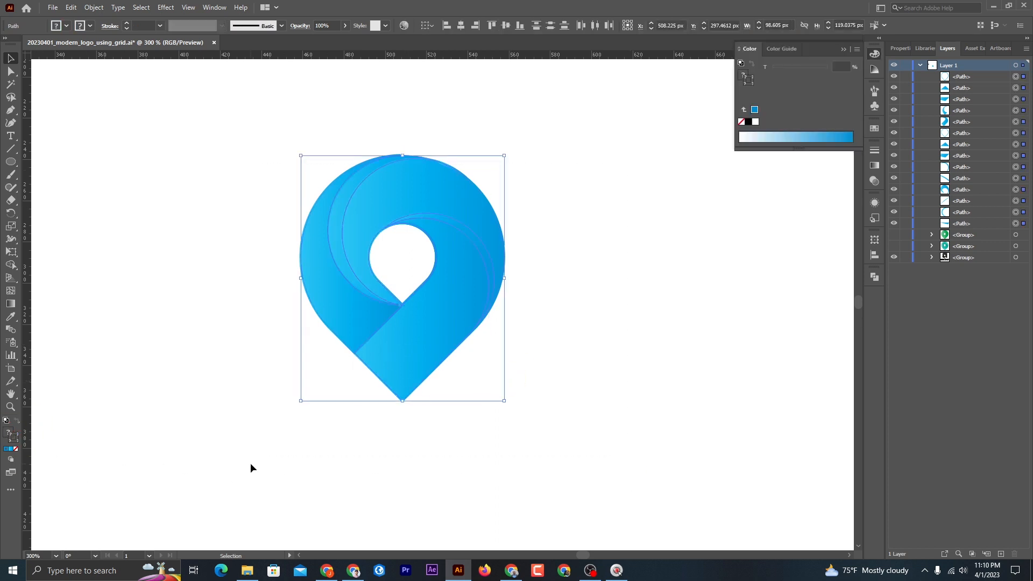
{"action": "key", "text": "slash"}
{"action": "left_click", "coordinate": [408, 330]}
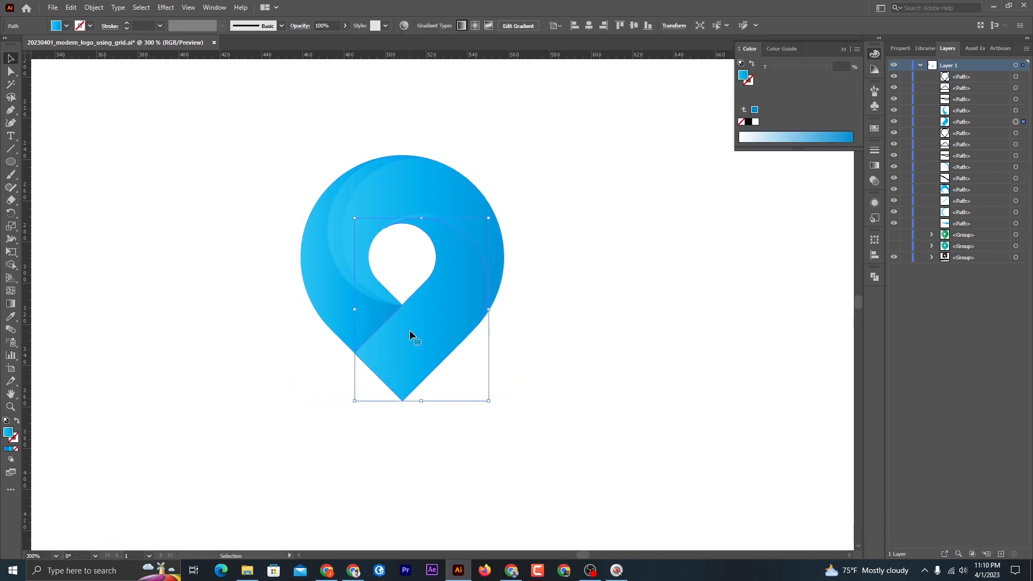
{"action": "left_click", "coordinate": [11, 72]}
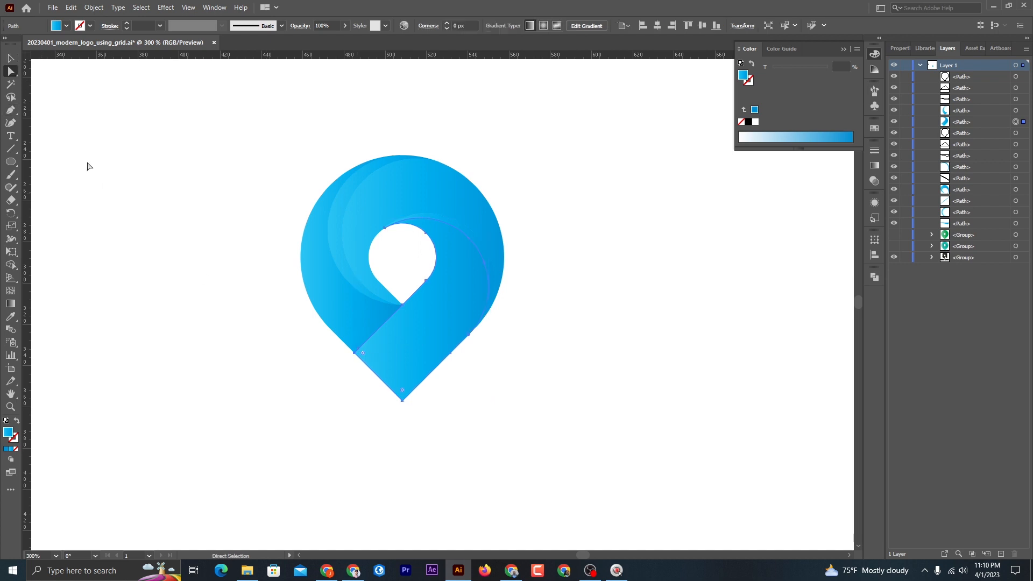
{"action": "left_click", "coordinate": [10, 110]}
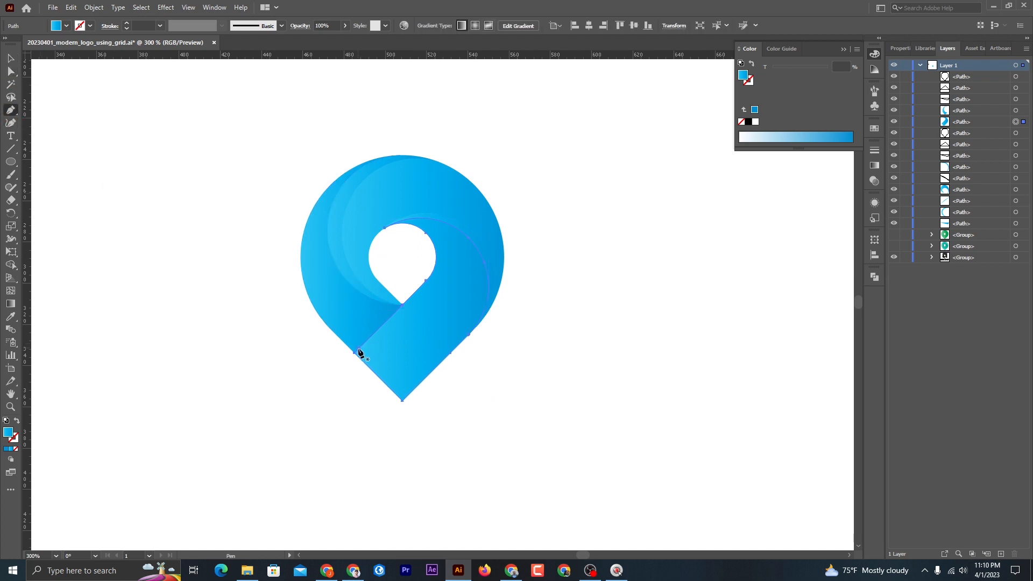
{"action": "scroll", "coordinate": [358, 353], "scroll_direction": "up", "scroll_amount": 1}
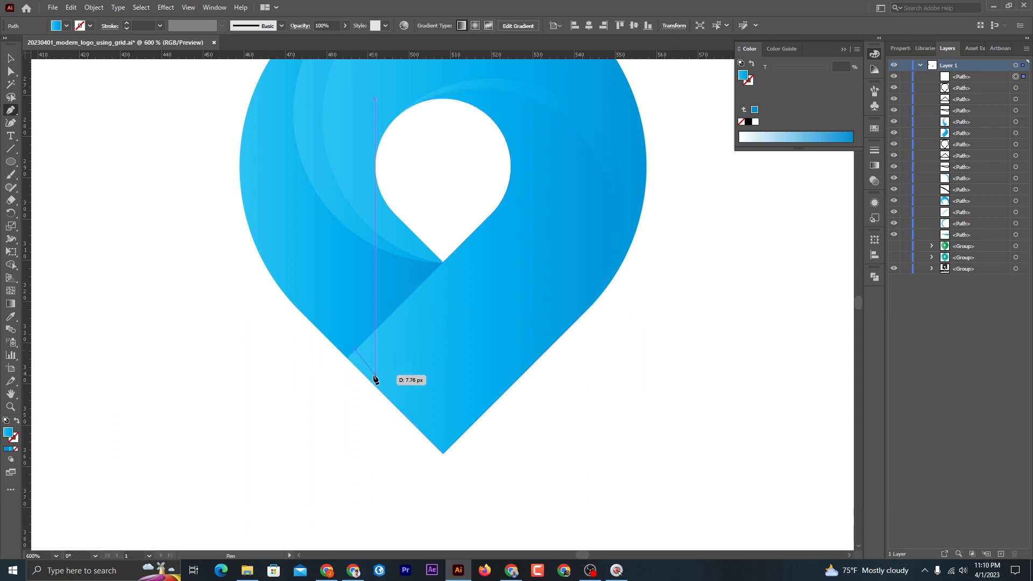
{"action": "key", "text": "ctrl+z"}
- Try to remove the anchor point beside the lower diagonal band's left corner with the Pen tool
{"action": "left_click", "coordinate": [10, 62]}
{"action": "key", "text": "a"}
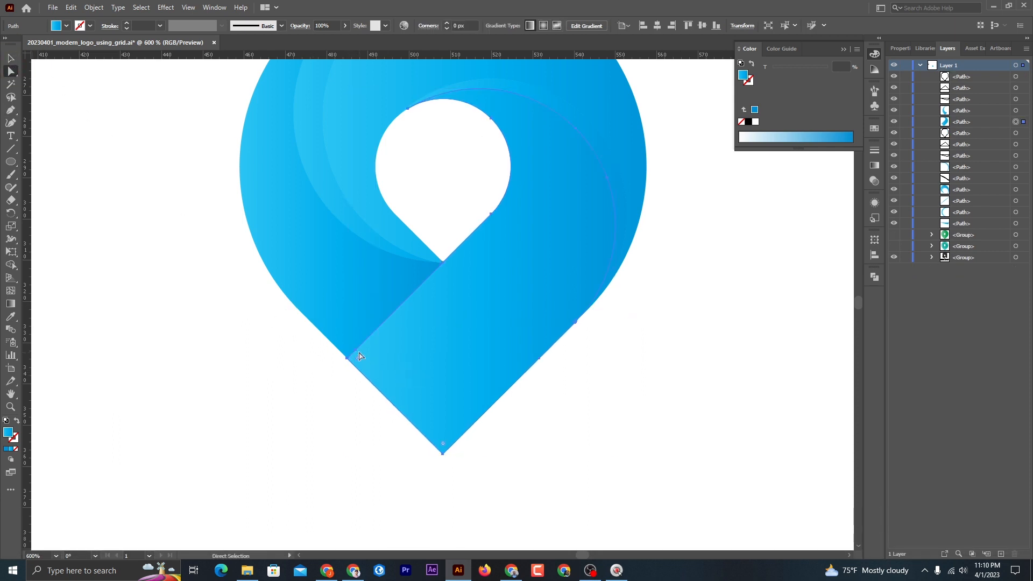
{"action": "left_click", "coordinate": [355, 350]}
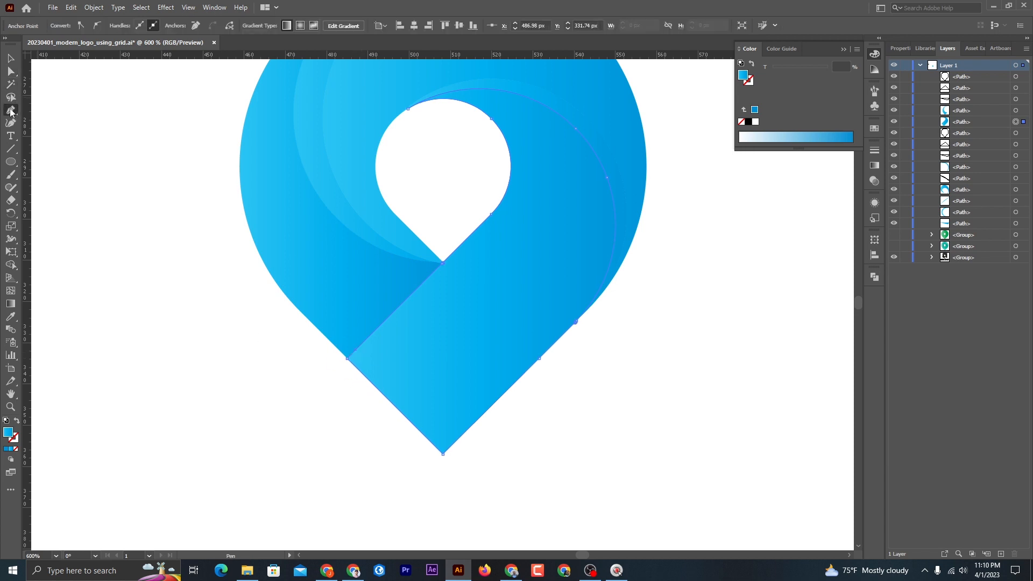
{"action": "left_click", "coordinate": [353, 349]}
{"action": "key", "text": "ctrl+z"}
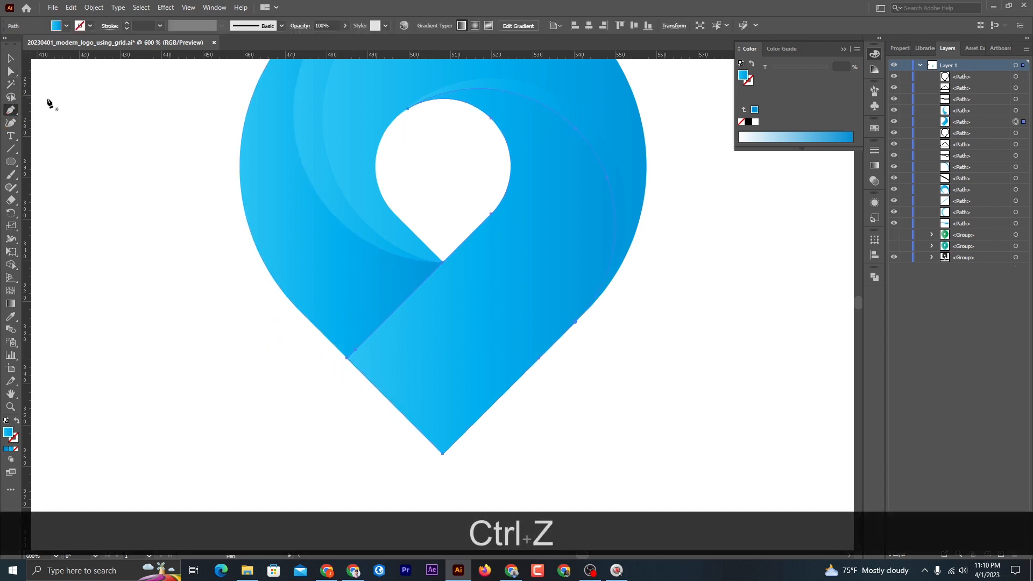
{"action": "key", "text": "v"}
{"action": "left_click", "coordinate": [10, 112]}
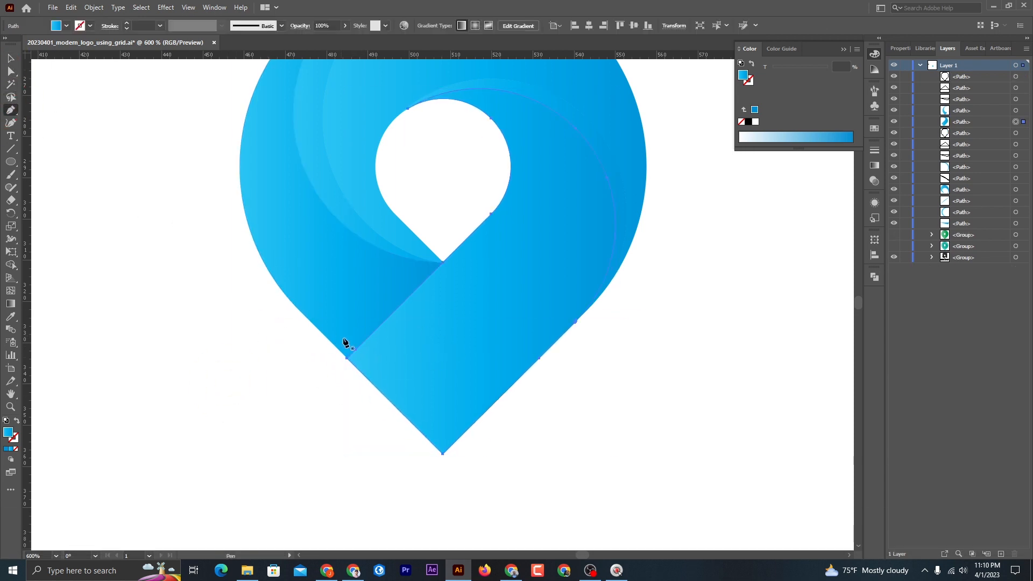
{"action": "left_click", "coordinate": [11, 58]}
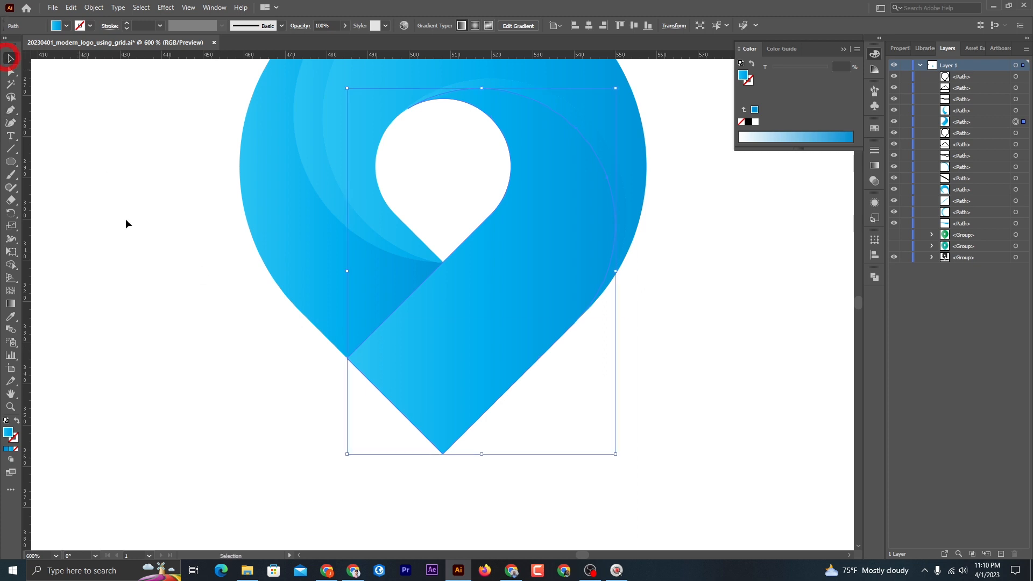
{"action": "left_click", "coordinate": [245, 348]}
{"action": "left_click", "coordinate": [459, 377]}
- Delete the extra anchor point beside the outer corner where the left piece meets the lower diagonal band
{"action": "left_click", "coordinate": [10, 110]}
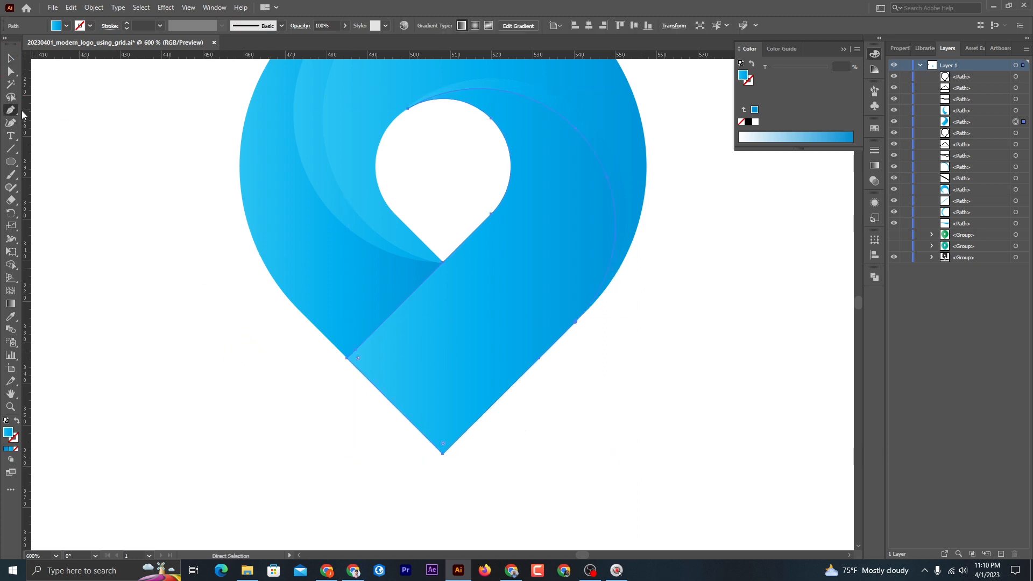
{"action": "left_click", "coordinate": [10, 109]}
{"action": "left_click", "coordinate": [54, 127]}
{"action": "left_click", "coordinate": [355, 349]}
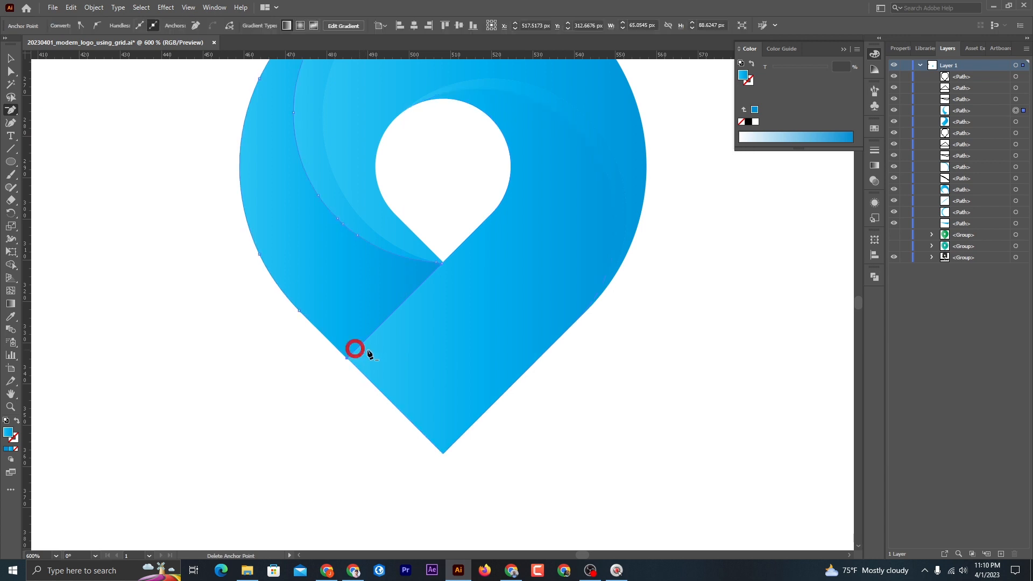
- Try to delete the anchor point at the left piece's inner tip, below the opening, with the Delete Anchor Point tool
{"action": "scroll", "coordinate": [452, 269], "scroll_direction": "up", "scroll_amount": 3}
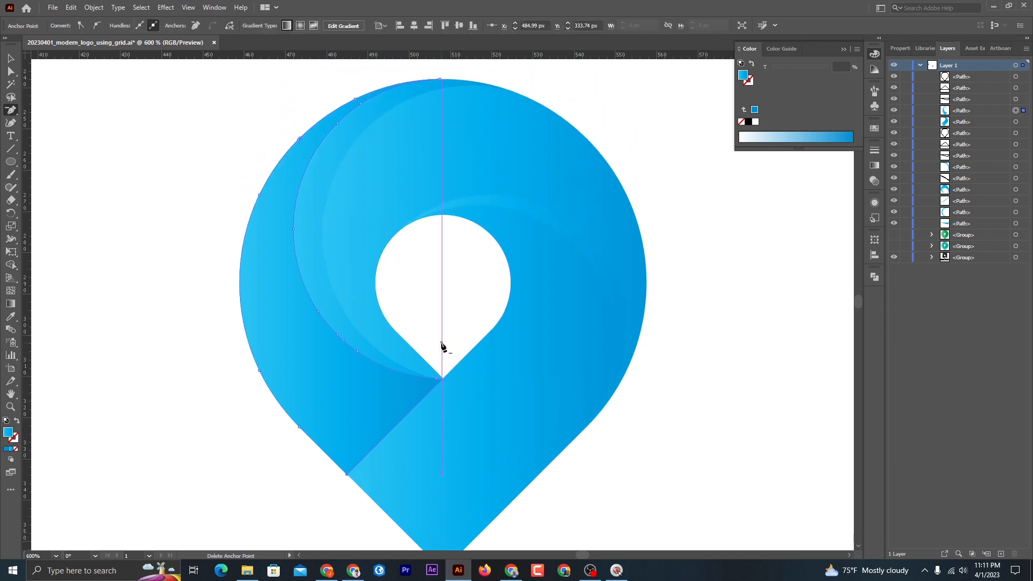
{"action": "scroll", "coordinate": [441, 336], "scroll_direction": "down", "scroll_amount": 2}
{"action": "scroll", "coordinate": [440, 329], "scroll_direction": "up", "scroll_amount": 1}
{"action": "scroll", "coordinate": [445, 359], "scroll_direction": "up", "scroll_amount": 1}
{"action": "scroll", "coordinate": [444, 360], "scroll_direction": "down", "scroll_amount": 1}
{"action": "scroll", "coordinate": [443, 355], "scroll_direction": "up", "scroll_amount": 1}
{"action": "scroll", "coordinate": [440, 360], "scroll_direction": "down", "scroll_amount": 1}
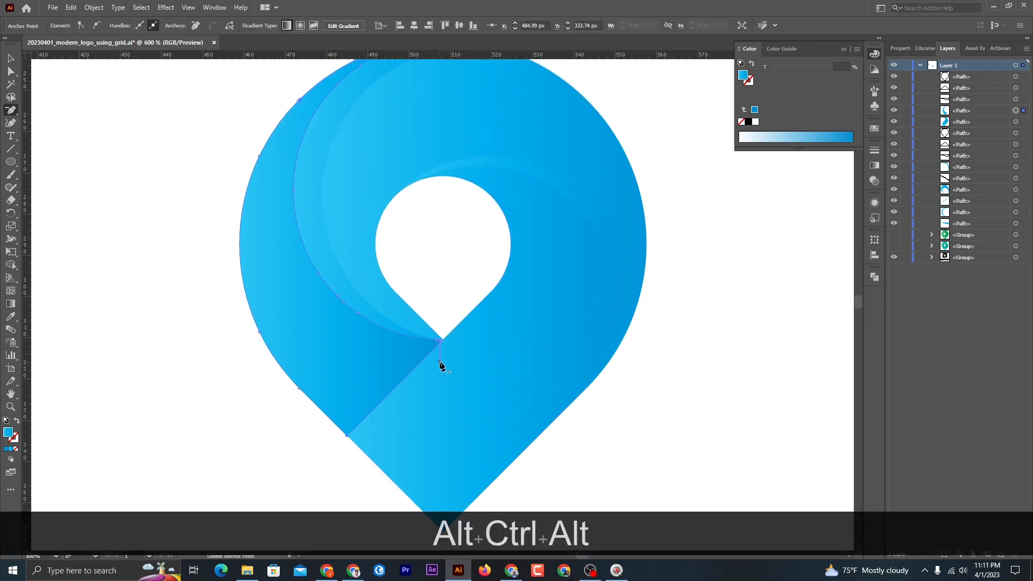
{"action": "key", "text": "ctrl+equal"}
{"action": "key", "text": "space"}
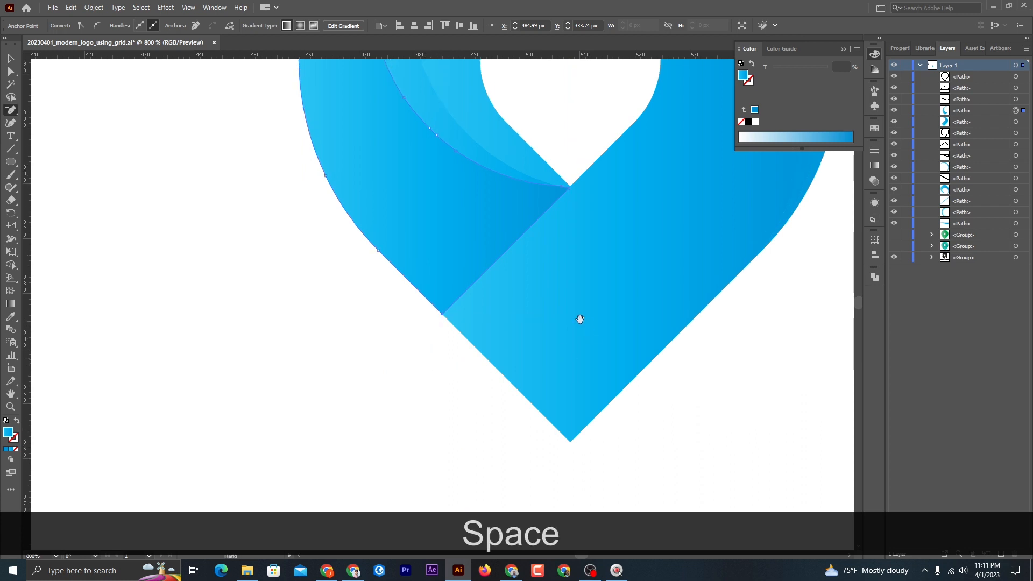
{"action": "left_click_drag", "start_coordinate": [580, 319], "coordinate": [467, 364]}
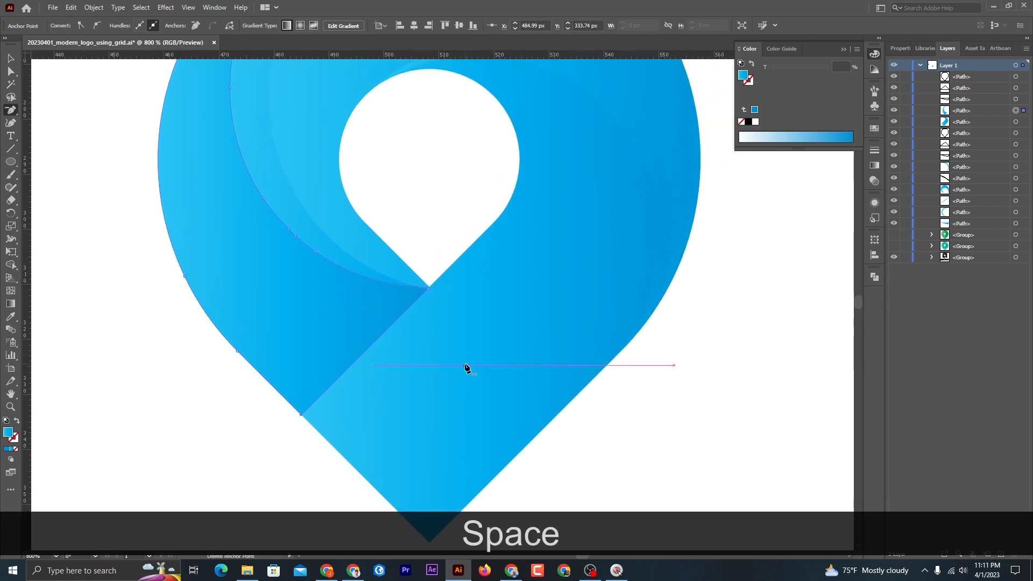
{"action": "left_click", "coordinate": [427, 289]}
{"action": "key", "text": "ctrl+z"}
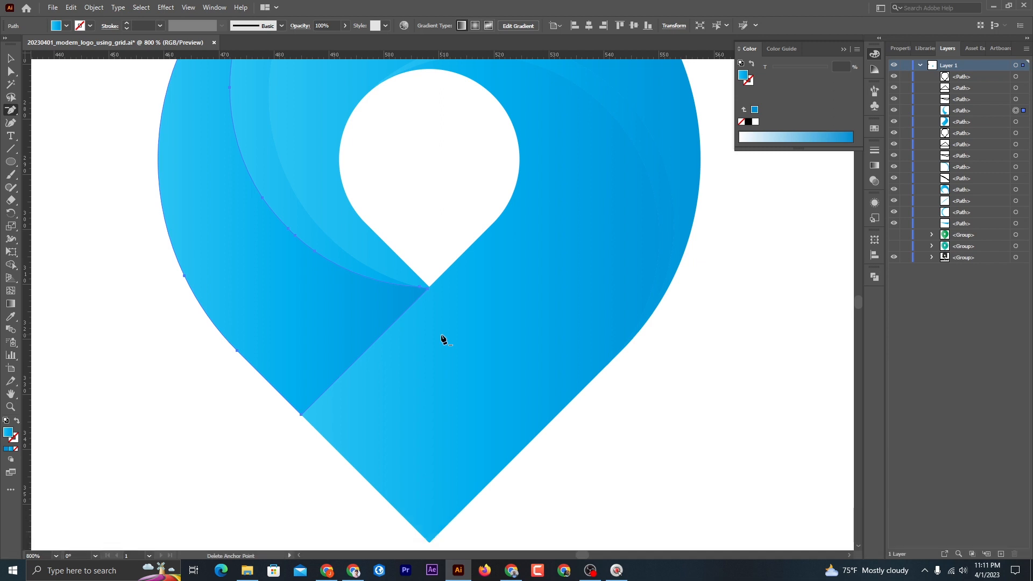
- Remove the tiny unfilled sliver path at the lower tip of the mark's inner opening
{"action": "key", "text": "z"}
{"action": "left_click_drag", "start_coordinate": [403, 279], "coordinate": [649, 384]}
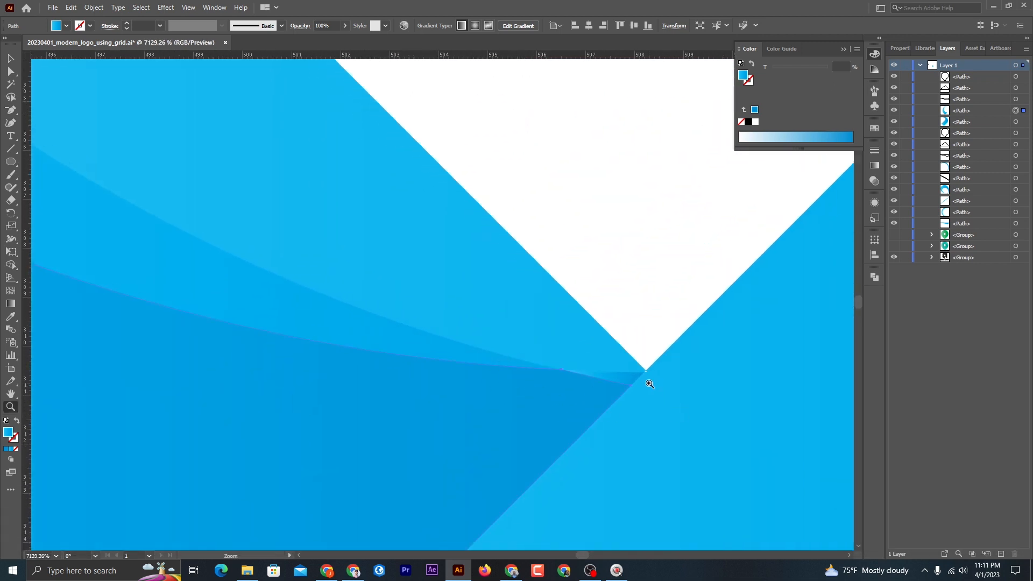
{"action": "key", "text": "p"}
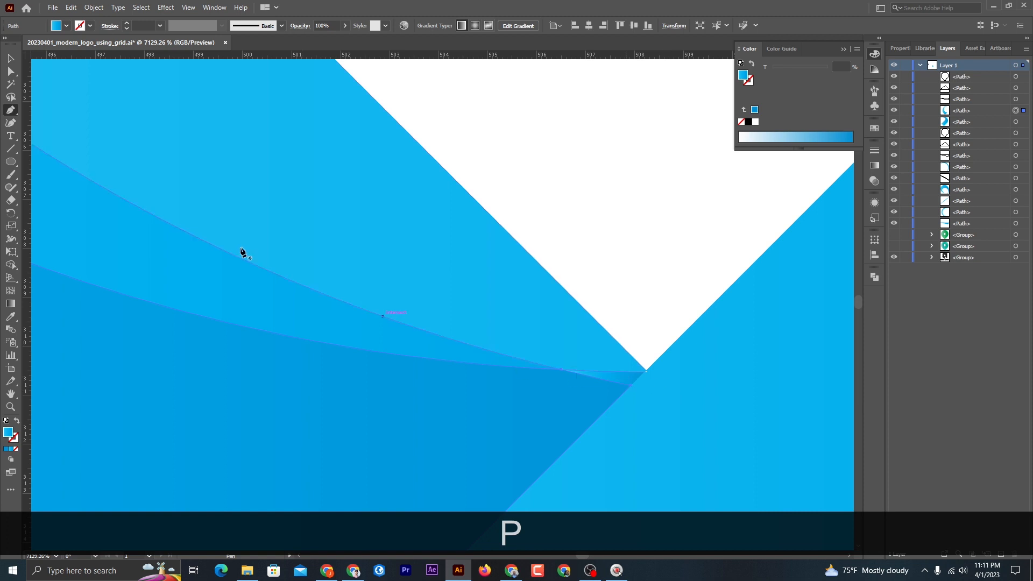
{"action": "left_click", "coordinate": [10, 109]}
{"action": "left_click", "coordinate": [56, 136]}
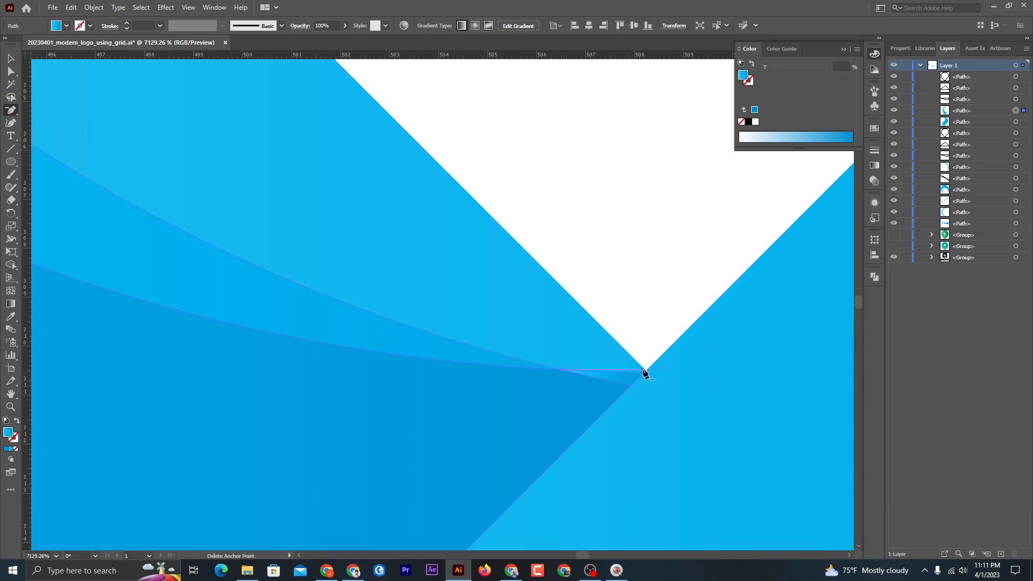
{"action": "left_click", "coordinate": [644, 370]}
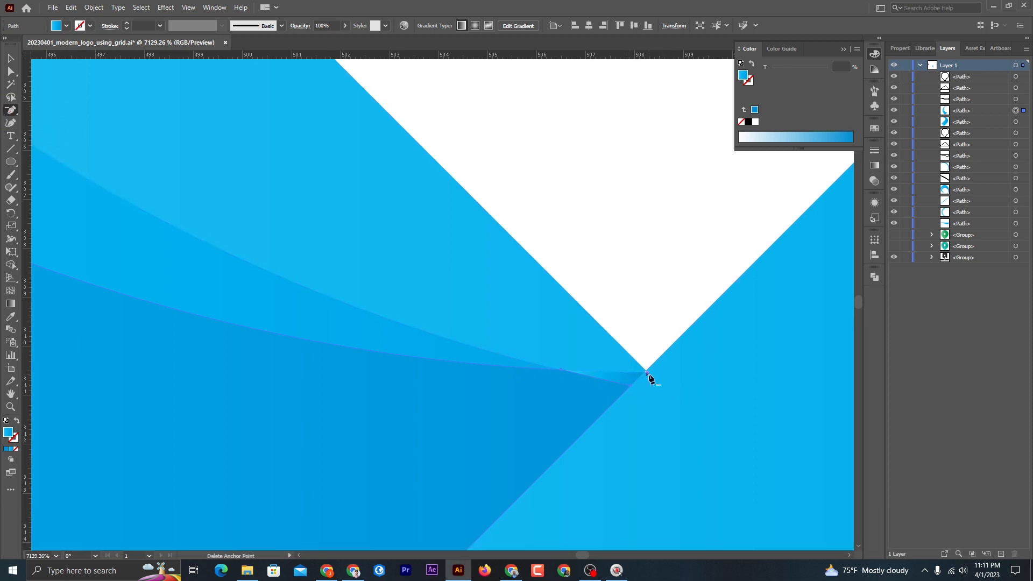
{"action": "left_click", "coordinate": [633, 390]}
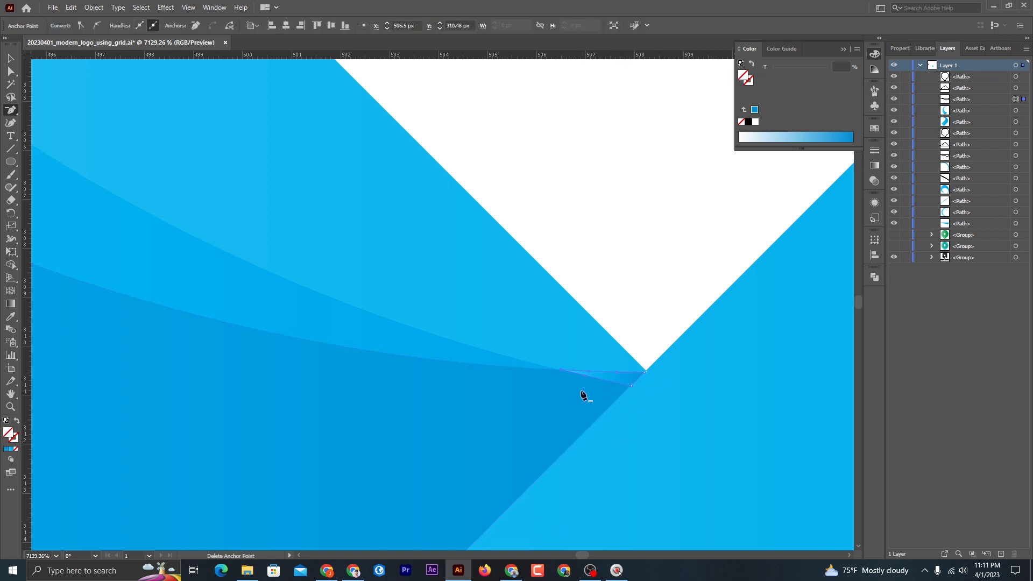
{"action": "scroll", "coordinate": [579, 393], "scroll_direction": "down", "scroll_amount": 6, "text": "alt"}
{"action": "scroll", "coordinate": [534, 394], "scroll_direction": "up", "scroll_amount": 5, "text": "alt"}
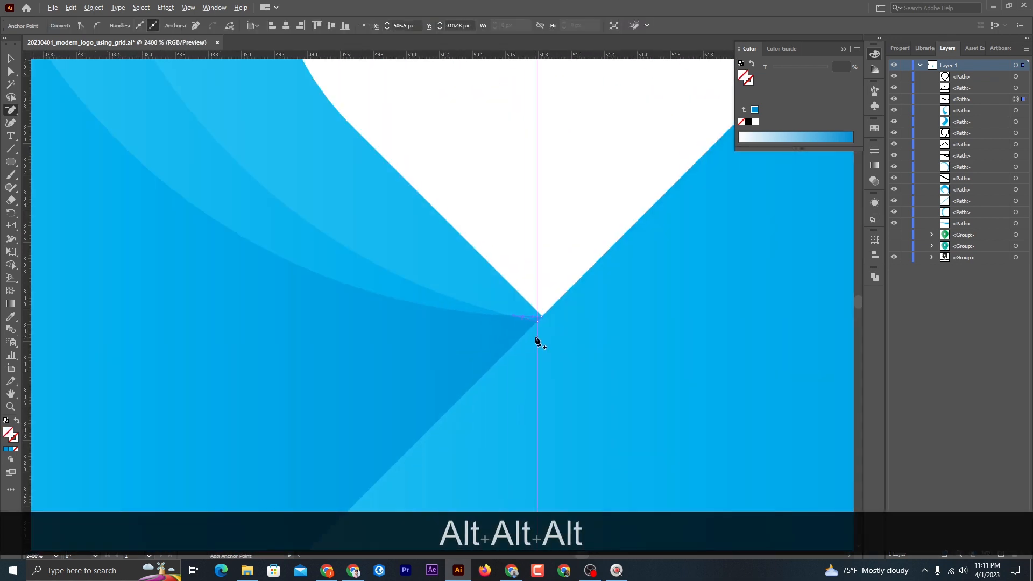
{"action": "key", "text": "v"}
{"action": "key", "text": "Delete"}
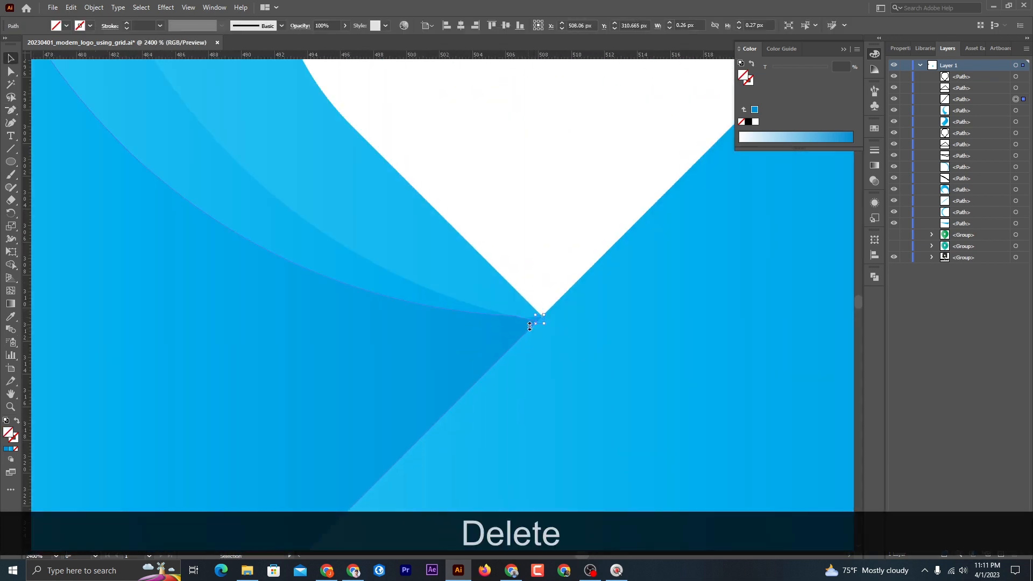
{"action": "key", "text": "Delete"}
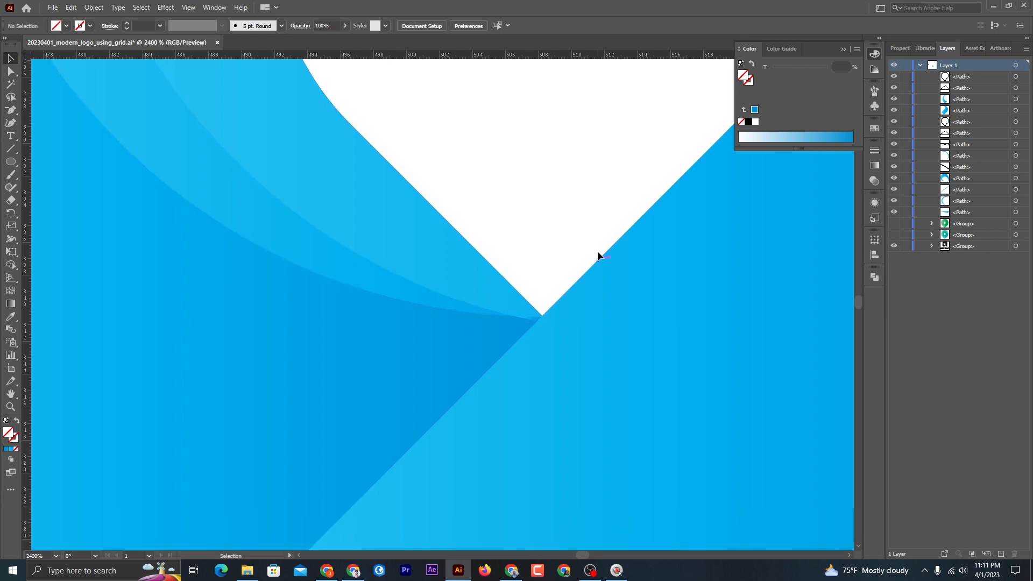
- Select the pieces meeting at the opening's lower tip and merge the leftover sliver into the left piece with the Shape Builder tool
{"action": "left_click_drag", "start_coordinate": [486, 213], "coordinate": [577, 416]}
{"action": "scroll", "coordinate": [526, 315], "scroll_direction": "up", "scroll_amount": 3}
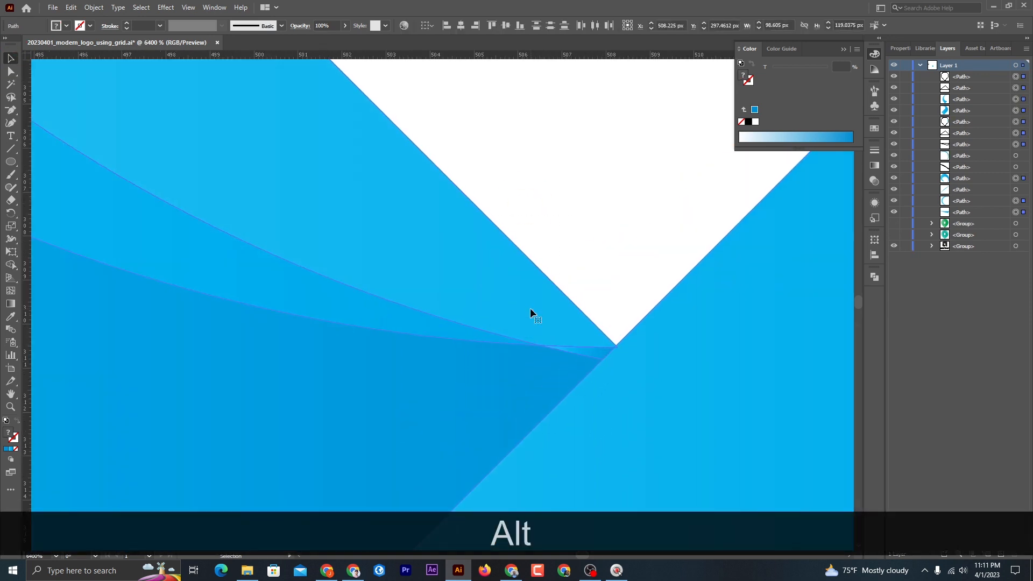
{"action": "left_click", "coordinate": [10, 265]}
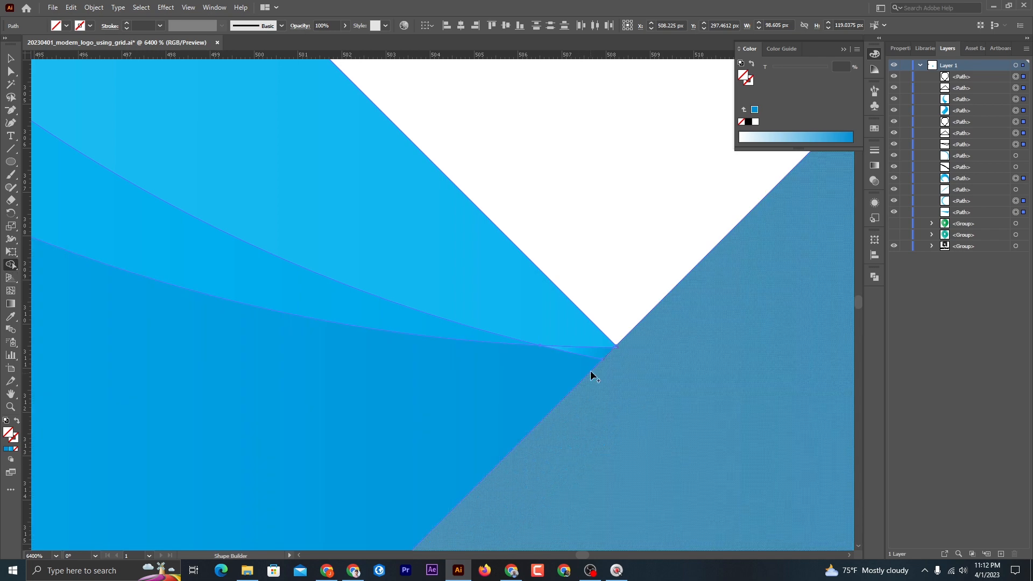
{"action": "left_click_drag", "start_coordinate": [579, 353], "coordinate": [433, 365]}
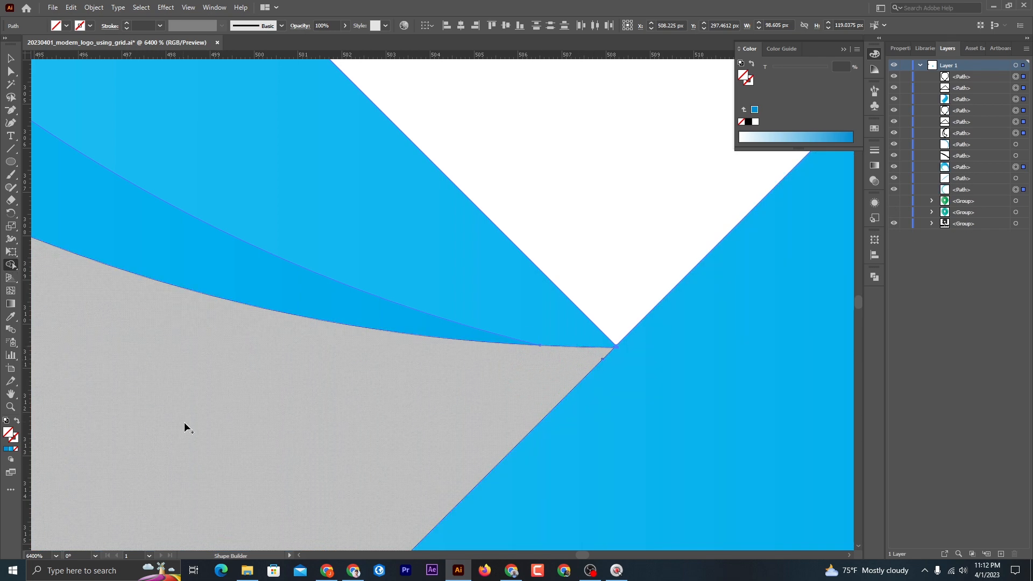
- Apply the blue linear gradient fill to all the selected pieces of the mark, including the merged left piece
{"action": "scroll", "coordinate": [185, 427], "scroll_direction": "down", "scroll_amount": 5}
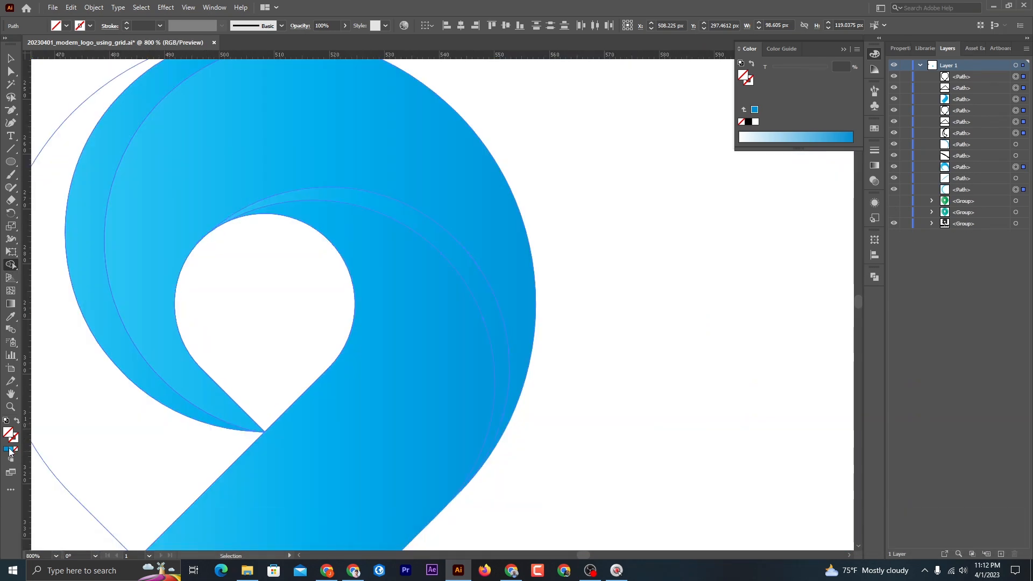
{"action": "left_click", "coordinate": [140, 442]}
{"action": "scroll", "coordinate": [258, 445], "scroll_direction": "left", "scroll_amount": 2}
{"action": "scroll", "coordinate": [250, 425], "scroll_direction": "up", "scroll_amount": 4}
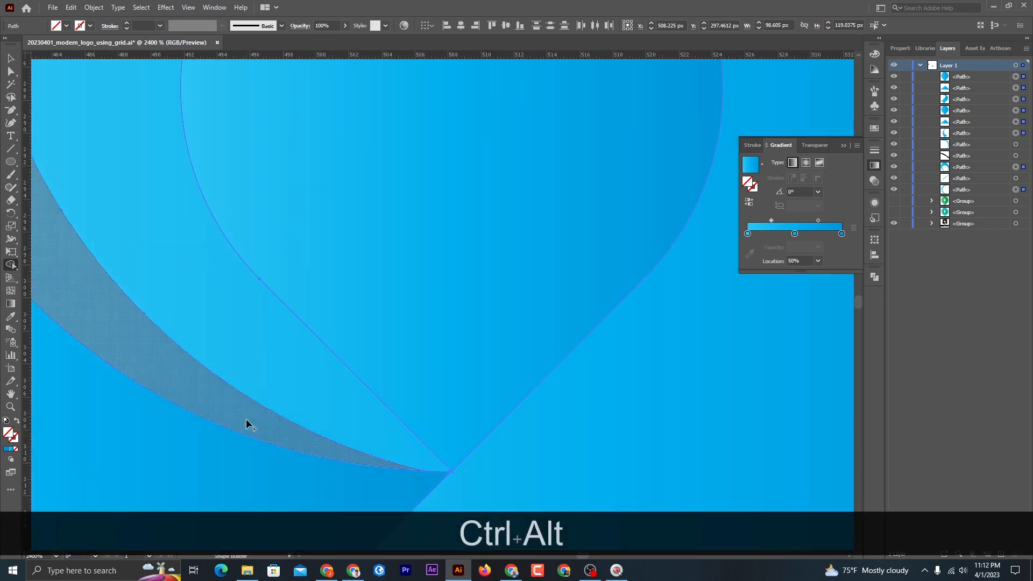
{"action": "left_click", "coordinate": [12, 450]}
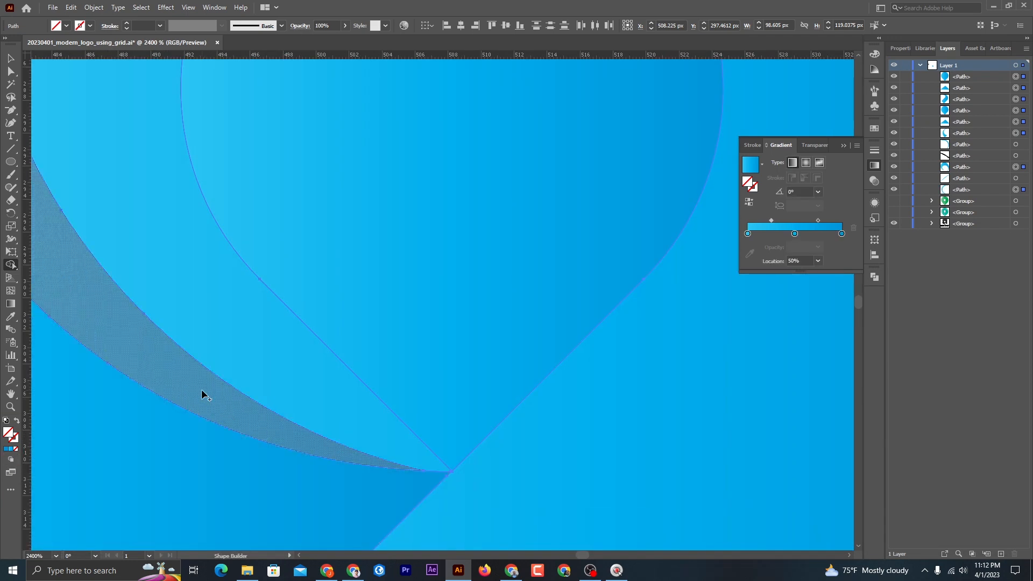
- Delete the two stacked gradient shapes covering the mark's inner opening
{"action": "scroll", "coordinate": [202, 392], "scroll_direction": "down", "scroll_amount": 5}
{"action": "scroll", "coordinate": [185, 400], "scroll_direction": "left", "scroll_amount": 2}
{"action": "left_click", "coordinate": [9, 61]}
{"action": "left_click", "coordinate": [102, 195]}
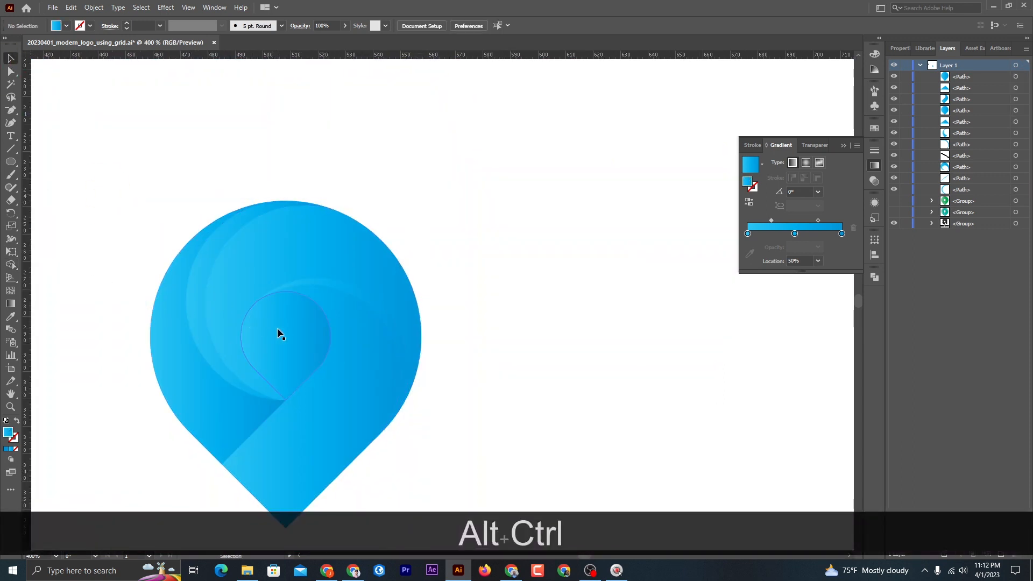
{"action": "left_click", "coordinate": [277, 329]}
{"action": "key", "text": "Delete"}
{"action": "key", "text": "Delete"}
{"action": "scroll", "coordinate": [488, 335], "scroll_direction": "down", "scroll_amount": 1}
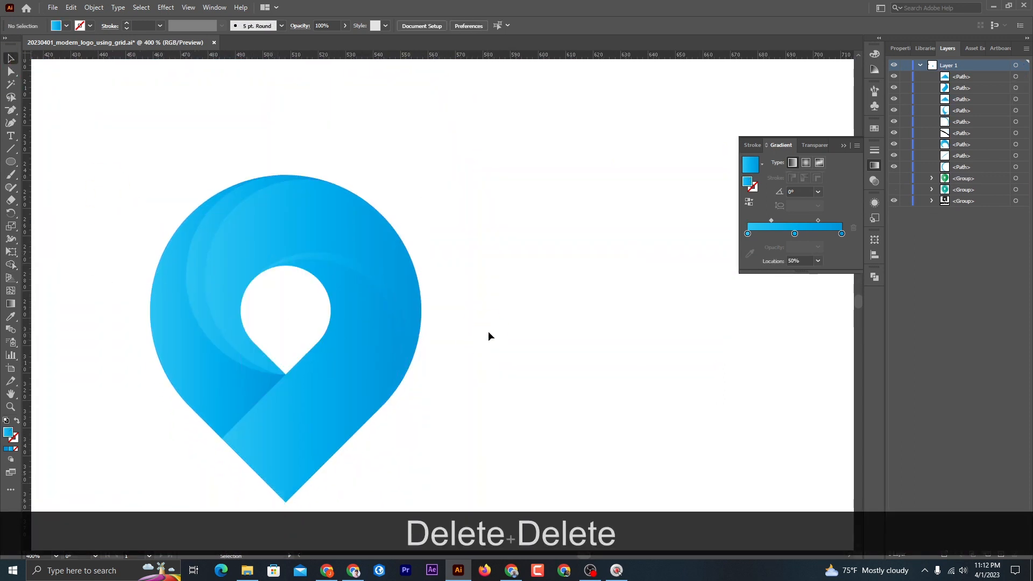
- Paste a copy of the lower diagonal band in place, directly over the original
{"action": "scroll", "coordinate": [498, 329], "scroll_direction": "down", "scroll_amount": 3}
{"action": "scroll", "coordinate": [499, 328], "scroll_direction": "left", "scroll_amount": 7}
{"action": "left_click", "coordinate": [443, 361]}
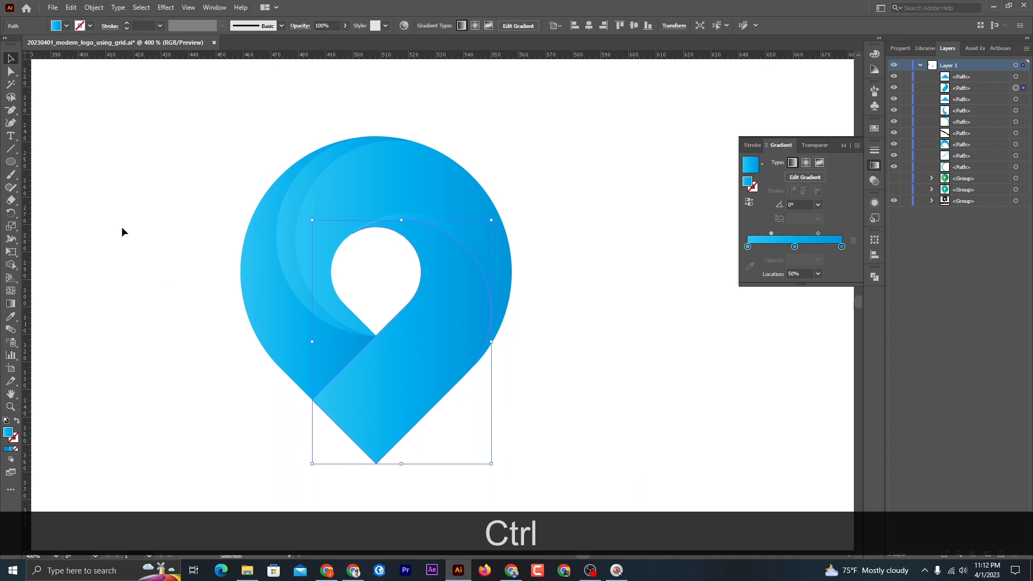
{"action": "key", "text": "a"}
{"action": "scroll", "coordinate": [333, 401], "scroll_direction": "up", "scroll_amount": 2}
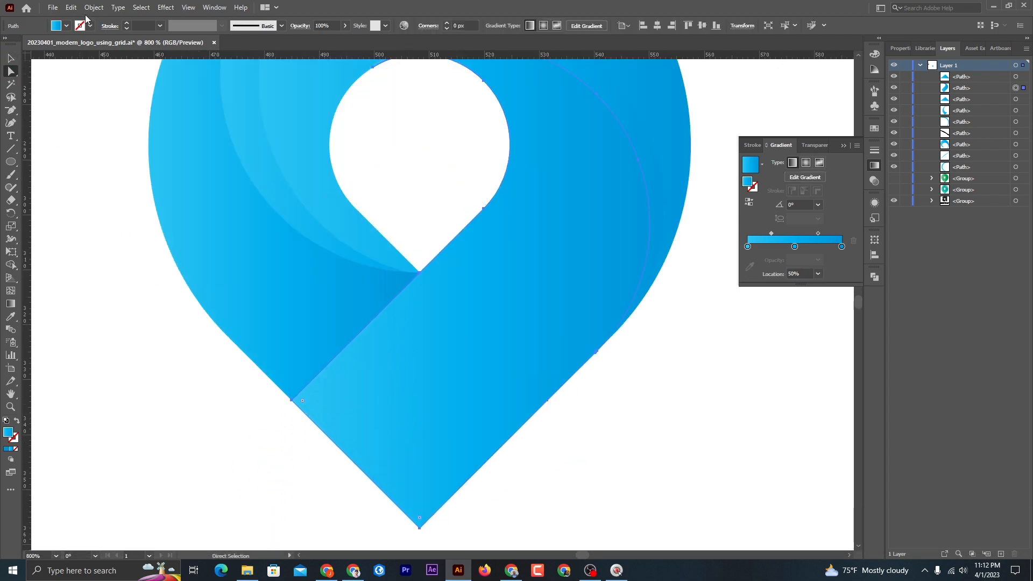
{"action": "left_click", "coordinate": [71, 7]}
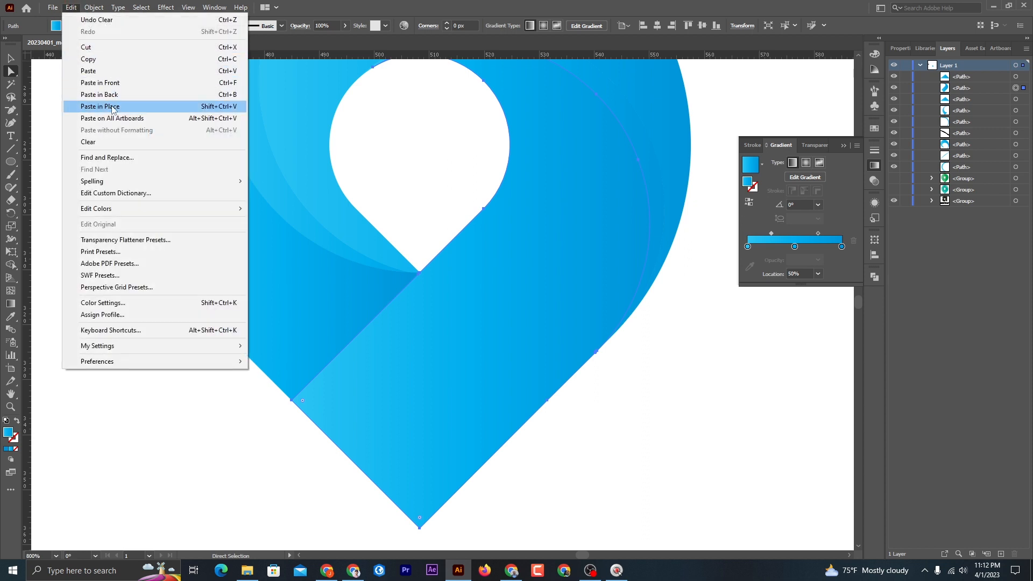
{"action": "left_click", "coordinate": [112, 107]}
- Round the left corner of the pasted band copy into a large curve and deselect it
{"action": "left_click", "coordinate": [291, 401]}
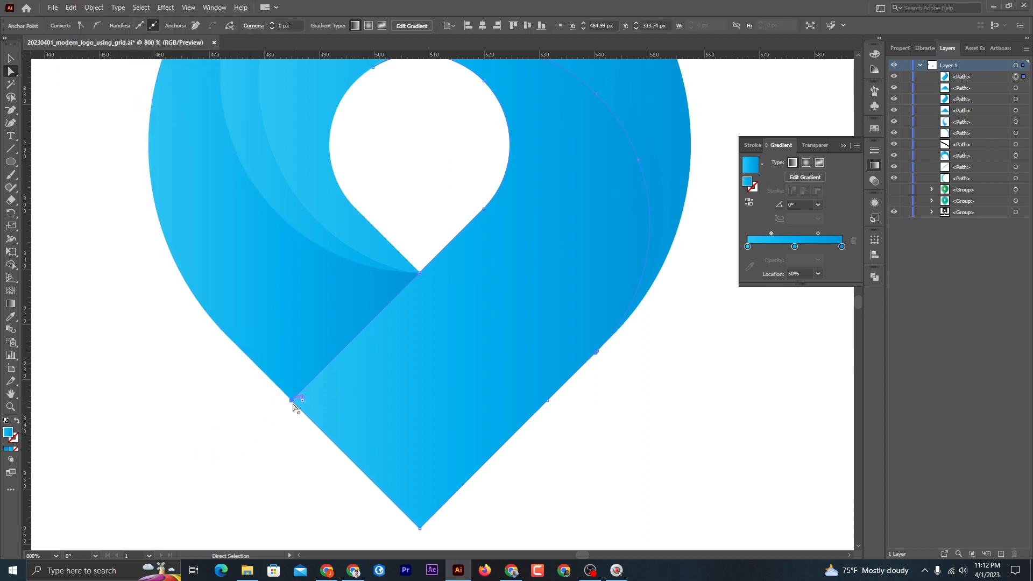
{"action": "left_click_drag", "start_coordinate": [305, 404], "coordinate": [438, 409]}
{"action": "left_click", "coordinate": [267, 450]}
- Merge the left piece and the original lower diagonal band beneath the rounded copy into one shape with the Shape Builder tool
{"action": "left_click", "coordinate": [296, 374]}
{"action": "left_click", "coordinate": [318, 413], "text": "shift"}
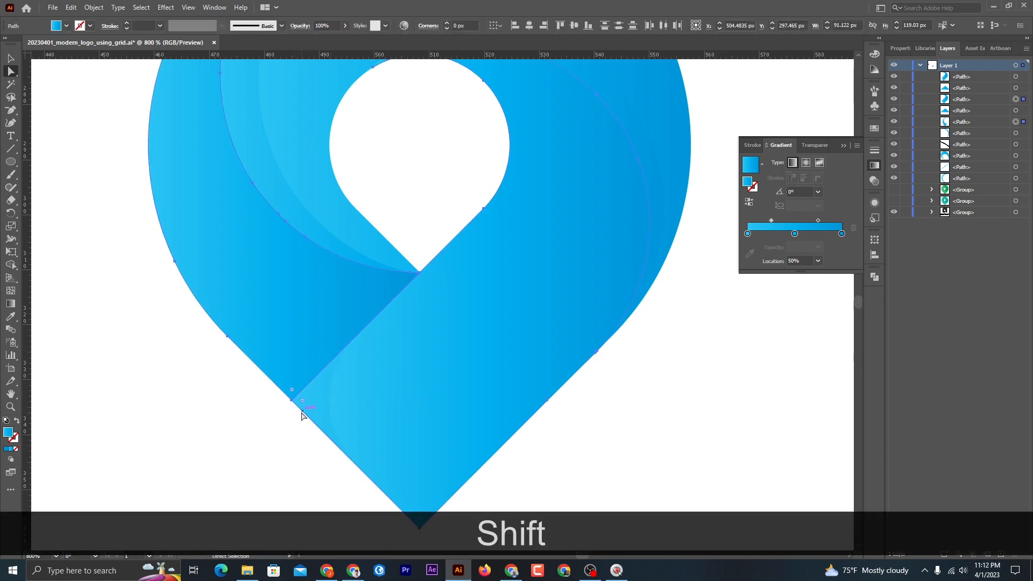
{"action": "left_click", "coordinate": [11, 264]}
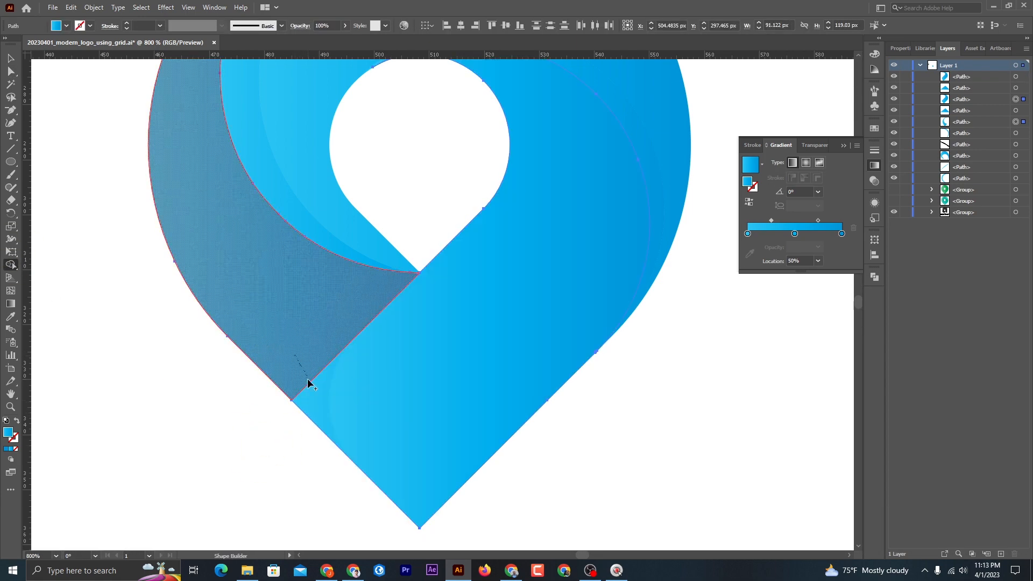
{"action": "left_click_drag", "start_coordinate": [308, 383], "coordinate": [279, 489]}
{"action": "left_click", "coordinate": [11, 58]}
{"action": "scroll", "coordinate": [188, 301], "scroll_direction": "down", "scroll_amount": 2}
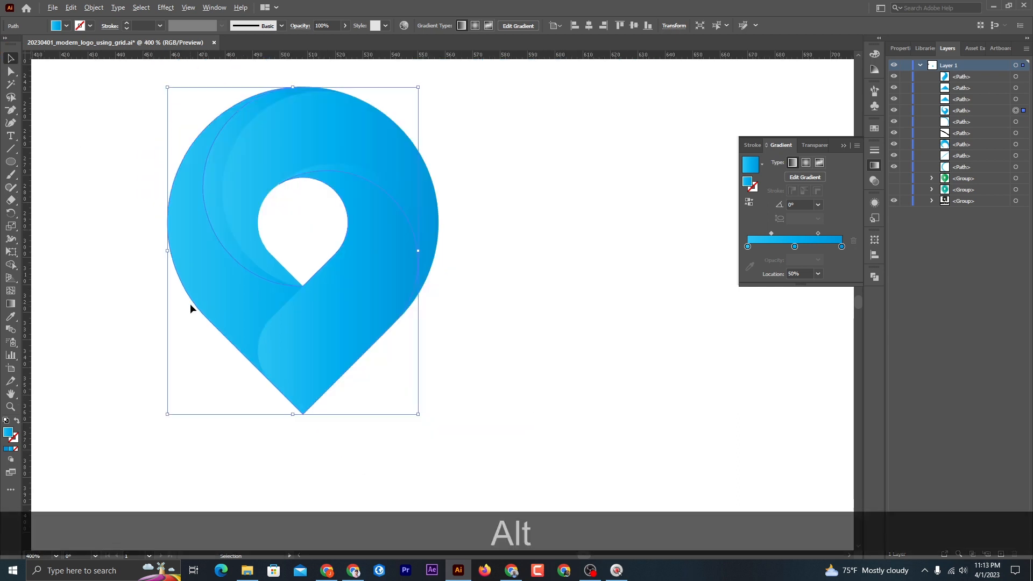
- Redirect the rounded lower diagonal band's linear gradient so it runs from light at the bottom tip to dark at its upper-right end
{"action": "left_click", "coordinate": [189, 317]}
{"action": "scroll", "coordinate": [538, 321], "scroll_direction": "left", "scroll_amount": 2}
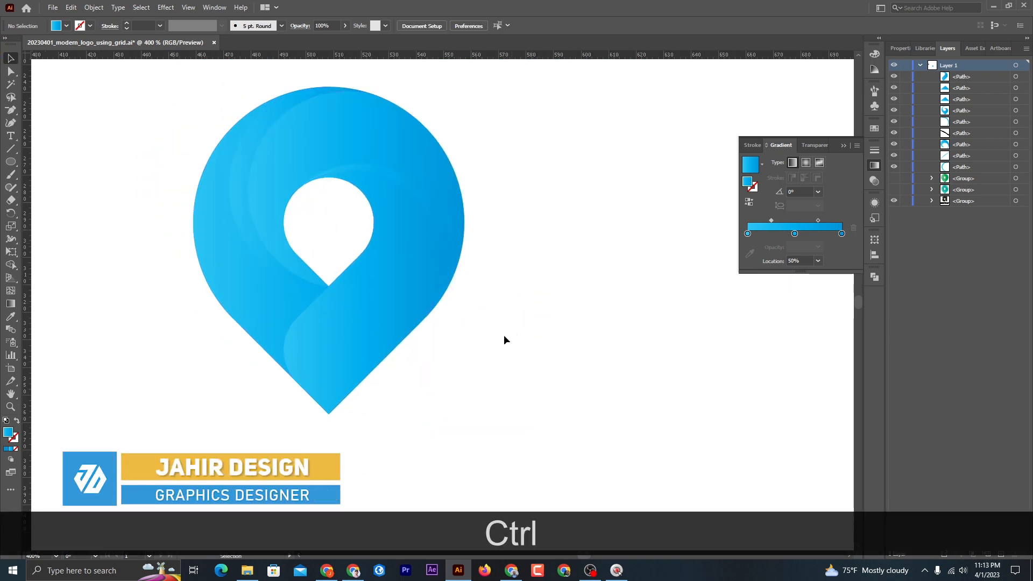
{"action": "left_click", "coordinate": [378, 291]}
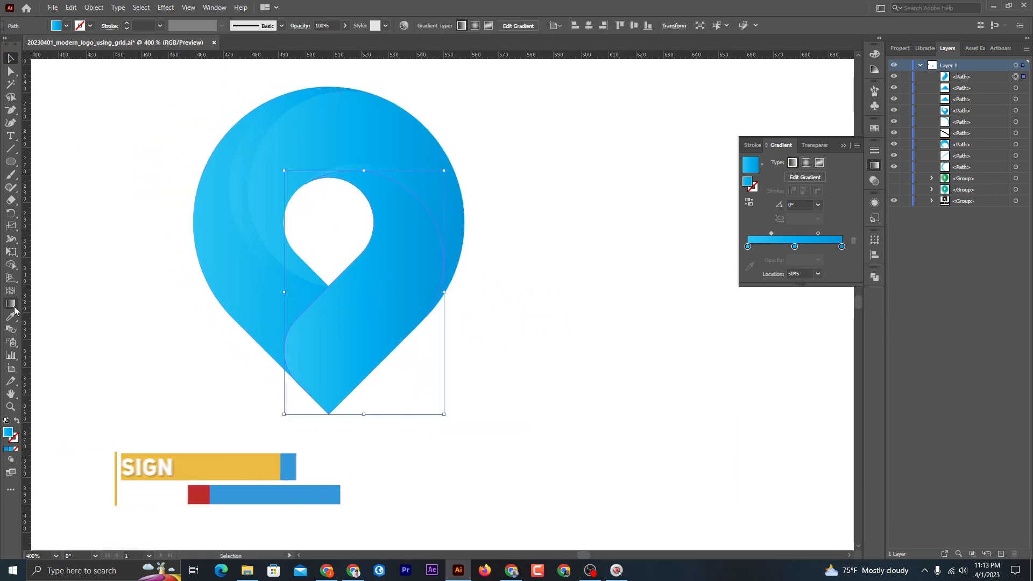
{"action": "key", "text": "g"}
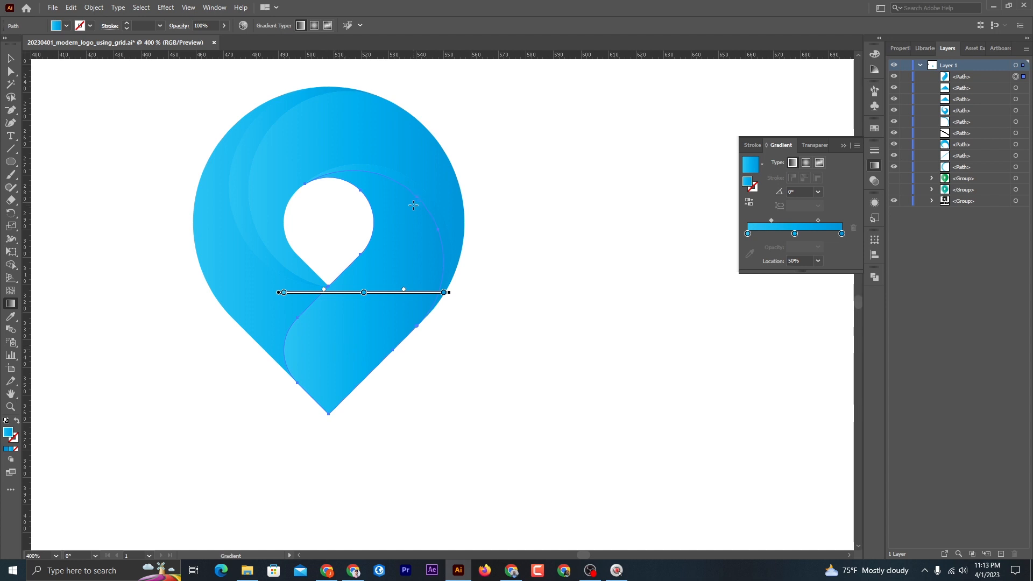
{"action": "mouse_move", "coordinate": [413, 205]}
{"action": "left_mouse_down"}
{"action": "mouse_move", "coordinate": [329, 378]}
{"action": "mouse_move", "coordinate": [312, 393]}
{"action": "left_mouse_up"}
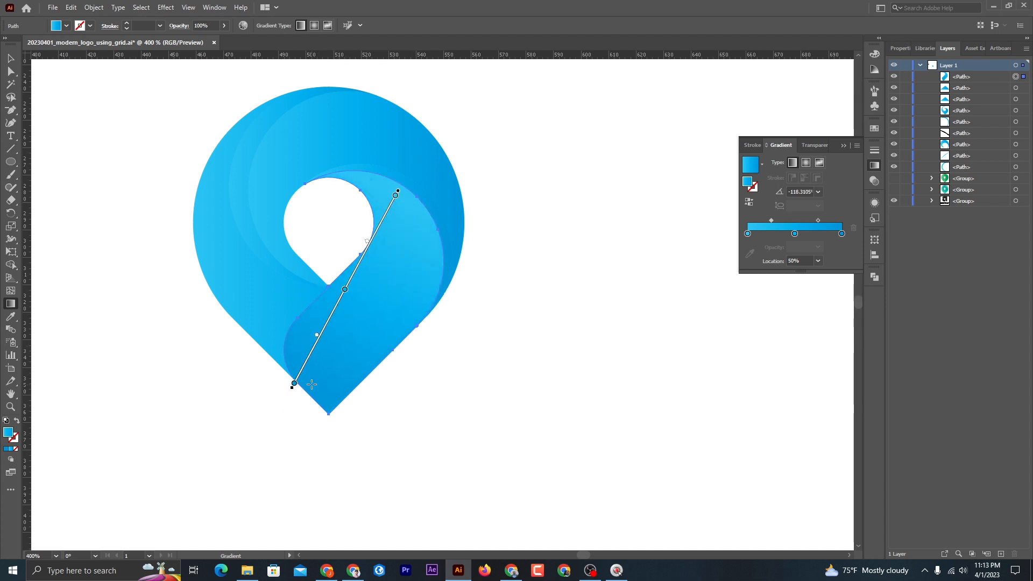
{"action": "mouse_move", "coordinate": [273, 364]}
{"action": "left_mouse_down"}
{"action": "mouse_move", "coordinate": [201, 240]}
{"action": "mouse_move", "coordinate": [200, 207]}
{"action": "mouse_move", "coordinate": [274, 277]}
{"action": "mouse_move", "coordinate": [428, 225]}
{"action": "mouse_move", "coordinate": [419, 197]}
{"action": "left_mouse_up"}
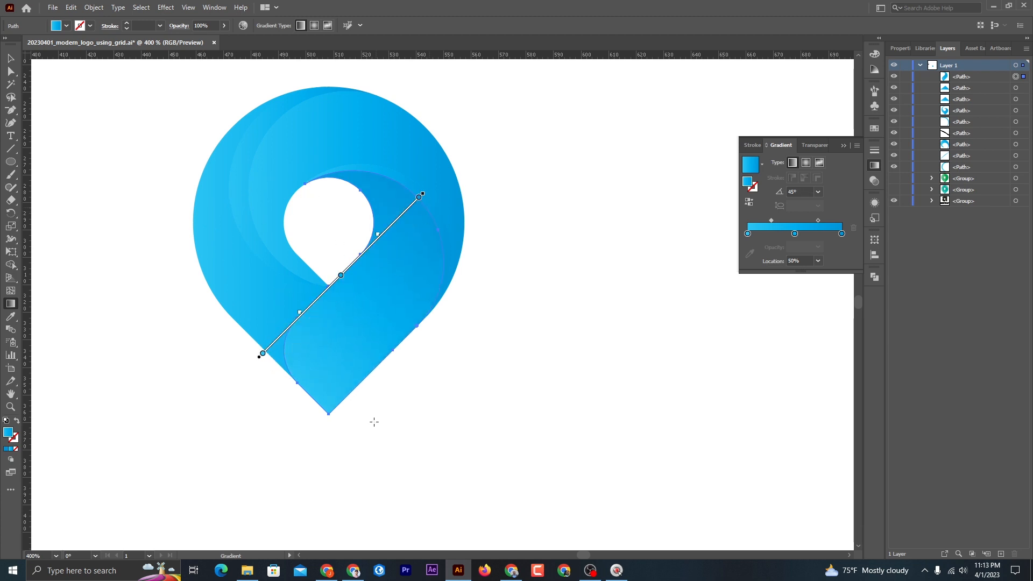
{"action": "mouse_move", "coordinate": [318, 426]}
{"action": "left_mouse_down"}
{"action": "mouse_move", "coordinate": [442, 213]}
{"action": "mouse_move", "coordinate": [444, 184]}
{"action": "left_mouse_up"}
{"action": "key", "text": "v"}
- Redirect the large left piece's gradient steeply downward at about -73°, darkening it where it meets the rounded band
{"action": "left_click", "coordinate": [237, 307]}
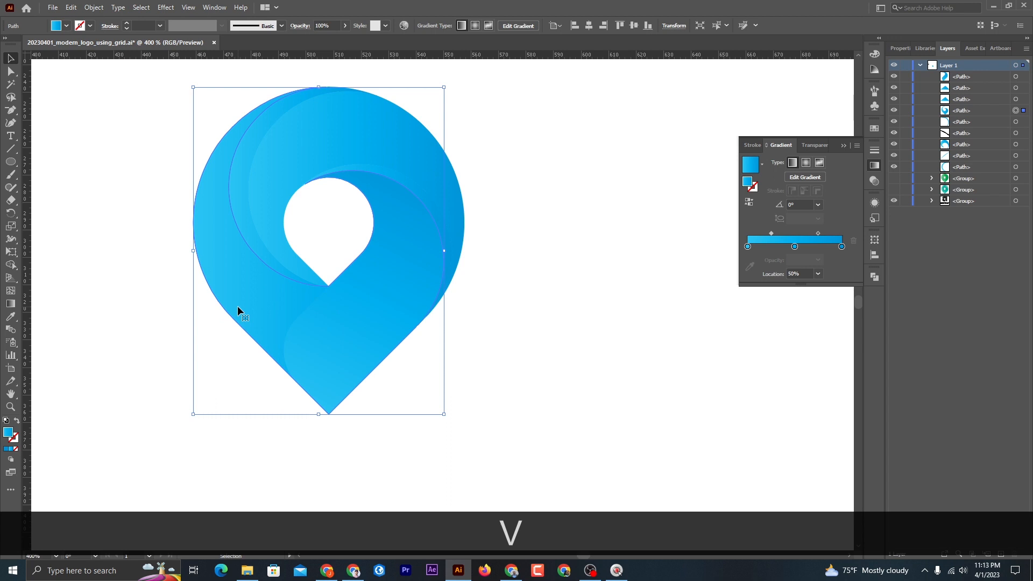
{"action": "key", "text": "g"}
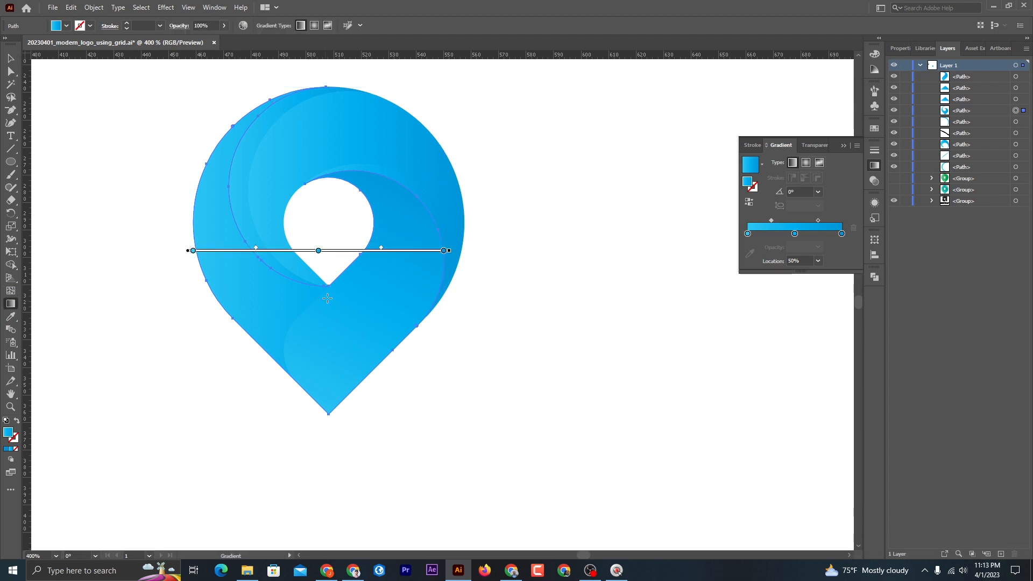
{"action": "left_click_drag", "start_coordinate": [198, 142], "coordinate": [271, 381]}
{"action": "key", "text": "v"}
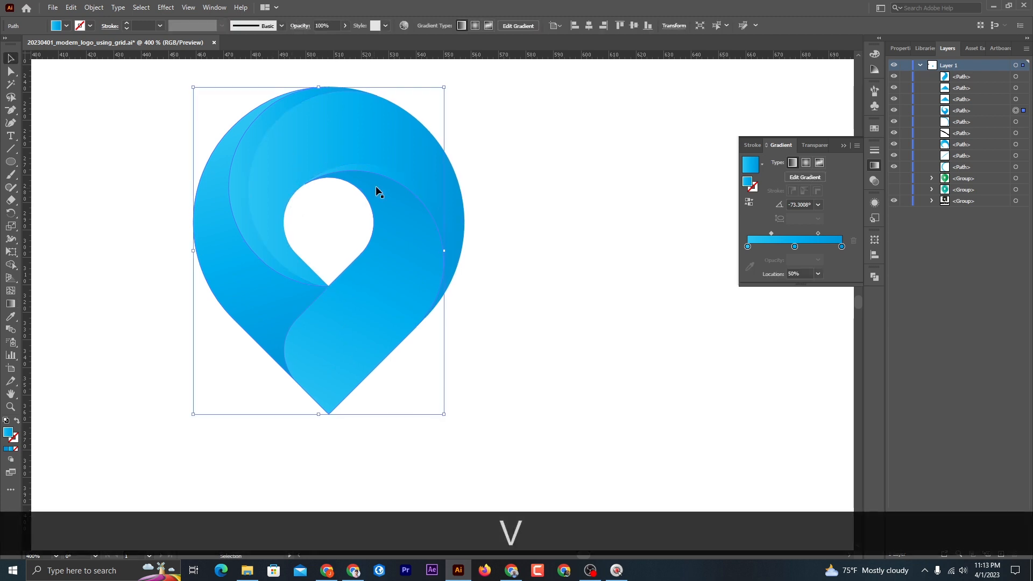
- Redirect the gradient of the thin crescent along the opening's upper right to slope down rightward at about -41°
{"action": "left_click", "coordinate": [410, 184]}
{"action": "key", "text": "g"}
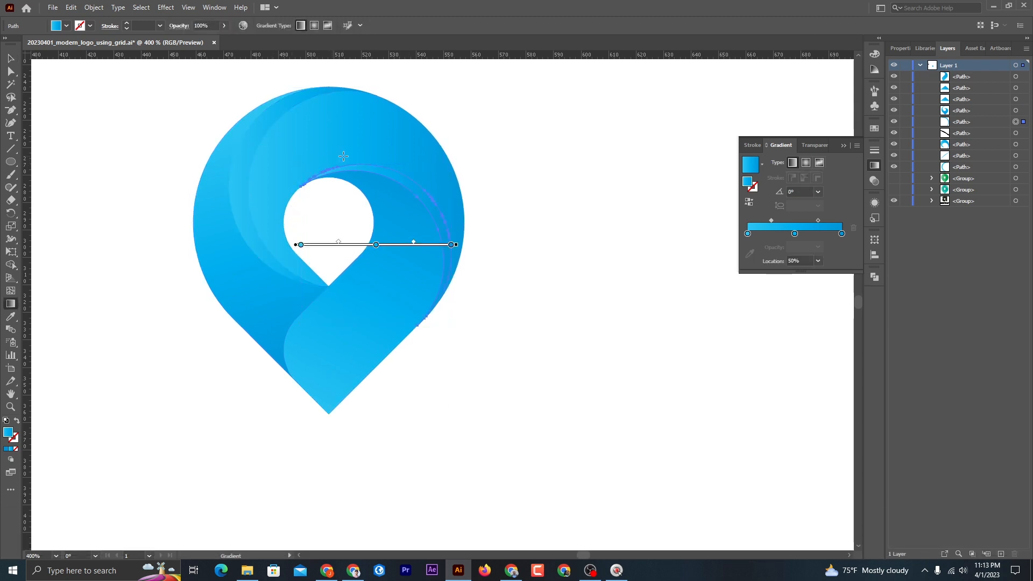
{"action": "mouse_move", "coordinate": [343, 156]}
{"action": "left_mouse_down"}
{"action": "mouse_move", "coordinate": [483, 271]}
{"action": "mouse_move", "coordinate": [491, 304]}
{"action": "mouse_move", "coordinate": [497, 289]}
{"action": "left_mouse_up"}
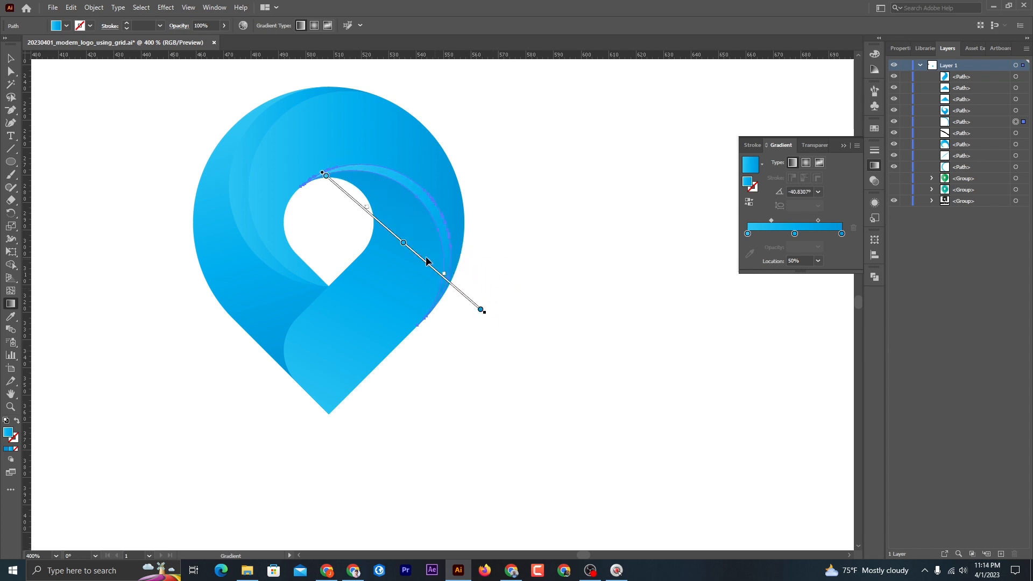
{"action": "mouse_move", "coordinate": [420, 260]}
{"action": "left_mouse_down"}
{"action": "mouse_move", "coordinate": [407, 223]}
{"action": "mouse_move", "coordinate": [422, 239]}
{"action": "mouse_move", "coordinate": [412, 250]}
{"action": "left_mouse_up"}
{"action": "key", "text": "v"}
- Redirect the large upper-right arc's gradient to rise slightly from light on the left to dark on the right, at about 15°
{"action": "left_click", "coordinate": [330, 129]}
{"action": "key", "text": "g"}
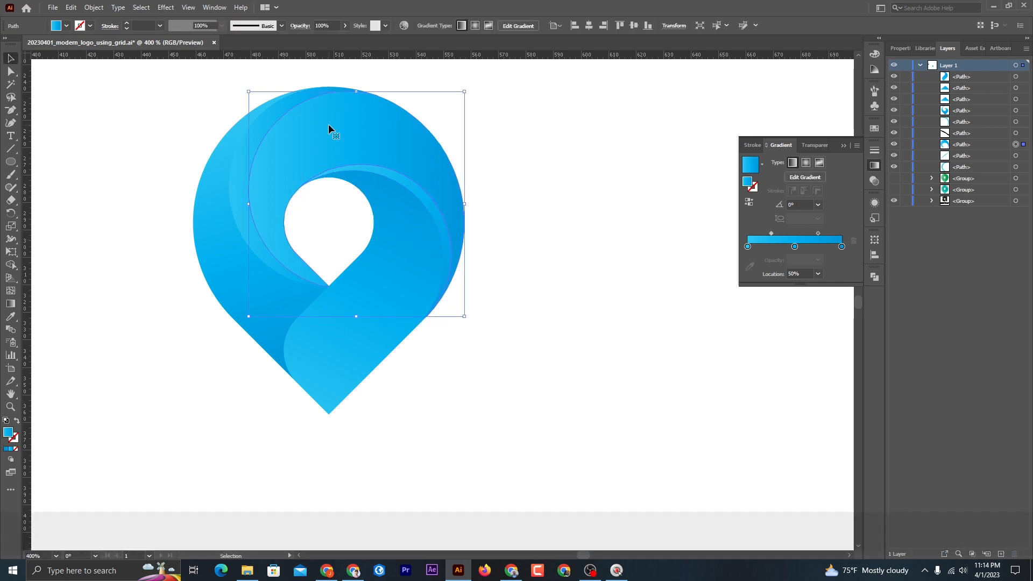
{"action": "mouse_move", "coordinate": [284, 280]}
{"action": "left_mouse_down"}
{"action": "mouse_move", "coordinate": [379, 99]}
{"action": "mouse_move", "coordinate": [420, 99]}
{"action": "mouse_move", "coordinate": [496, 74]}
{"action": "mouse_move", "coordinate": [473, 80]}
{"action": "mouse_move", "coordinate": [396, 57]}
{"action": "mouse_move", "coordinate": [379, 98]}
{"action": "mouse_move", "coordinate": [472, 167]}
{"action": "mouse_move", "coordinate": [445, 146]}
{"action": "mouse_move", "coordinate": [465, 92]}
{"action": "mouse_move", "coordinate": [475, 105]}
{"action": "left_mouse_up"}
{"action": "mouse_move", "coordinate": [193, 312]}
{"action": "left_mouse_down"}
{"action": "mouse_move", "coordinate": [526, 157]}
{"action": "mouse_move", "coordinate": [470, 173]}
{"action": "mouse_move", "coordinate": [461, 203]}
{"action": "mouse_move", "coordinate": [480, 235]}
{"action": "left_mouse_up"}
{"action": "key", "text": "v"}
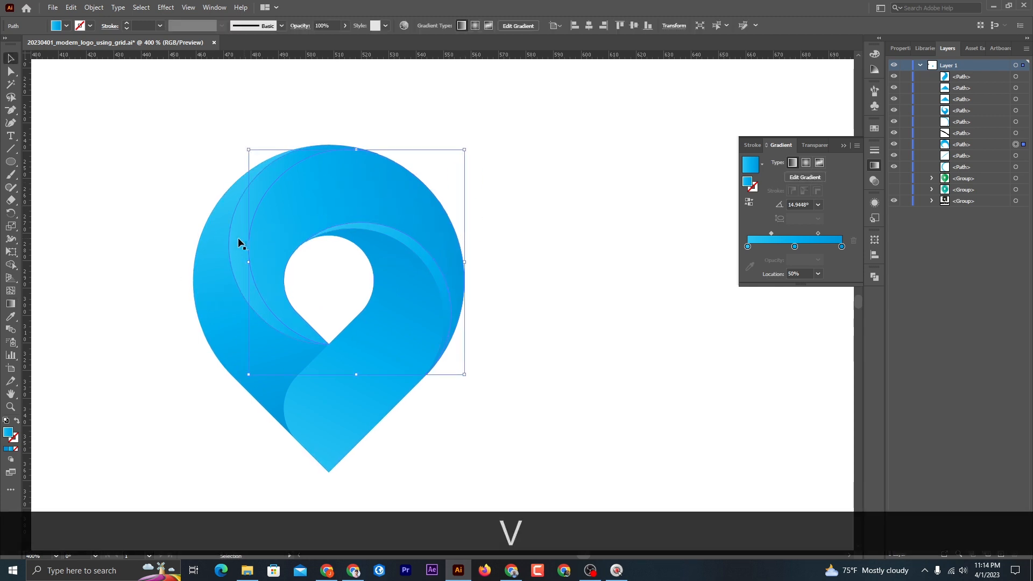
- Redirect the thin left crescent's gradient upward at about 106° so its top end is dark, and deselect it
{"action": "left_click", "coordinate": [240, 240]}
{"action": "key", "text": "g"}
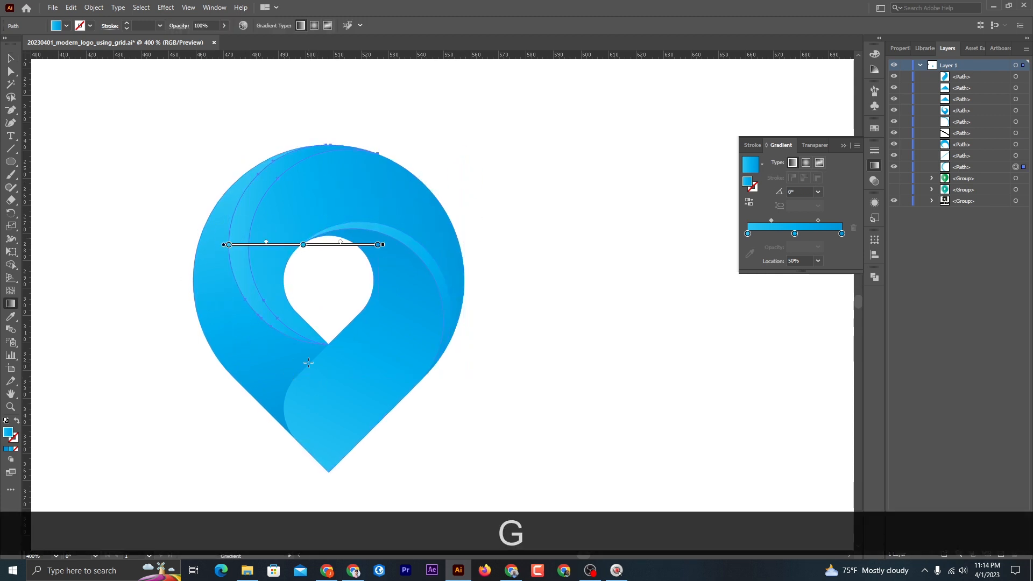
{"action": "mouse_move", "coordinate": [309, 363]}
{"action": "left_mouse_down"}
{"action": "mouse_move", "coordinate": [219, 192]}
{"action": "mouse_move", "coordinate": [246, 147]}
{"action": "left_mouse_up"}
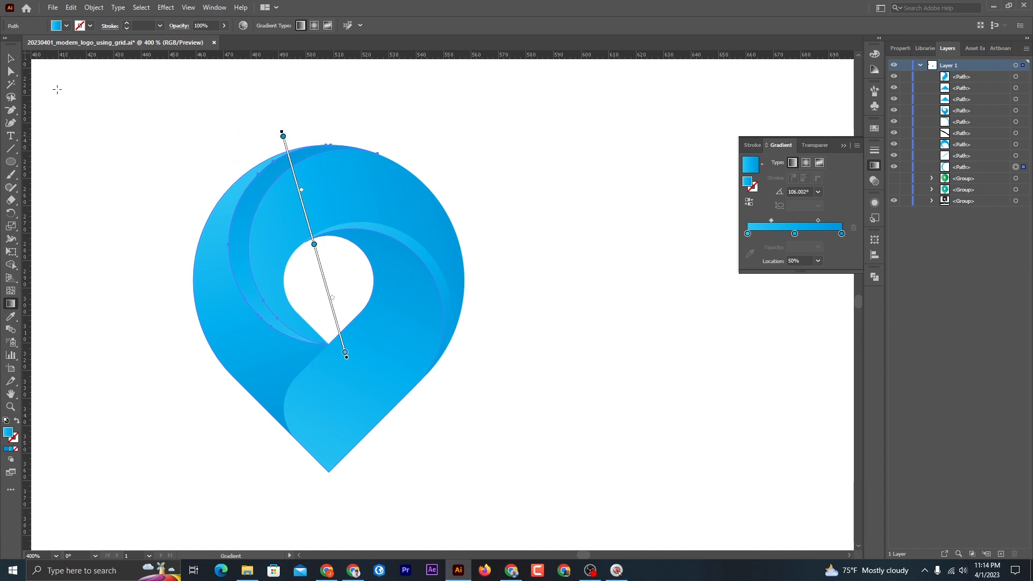
{"action": "left_click", "coordinate": [10, 57]}
{"action": "left_click", "coordinate": [121, 215]}
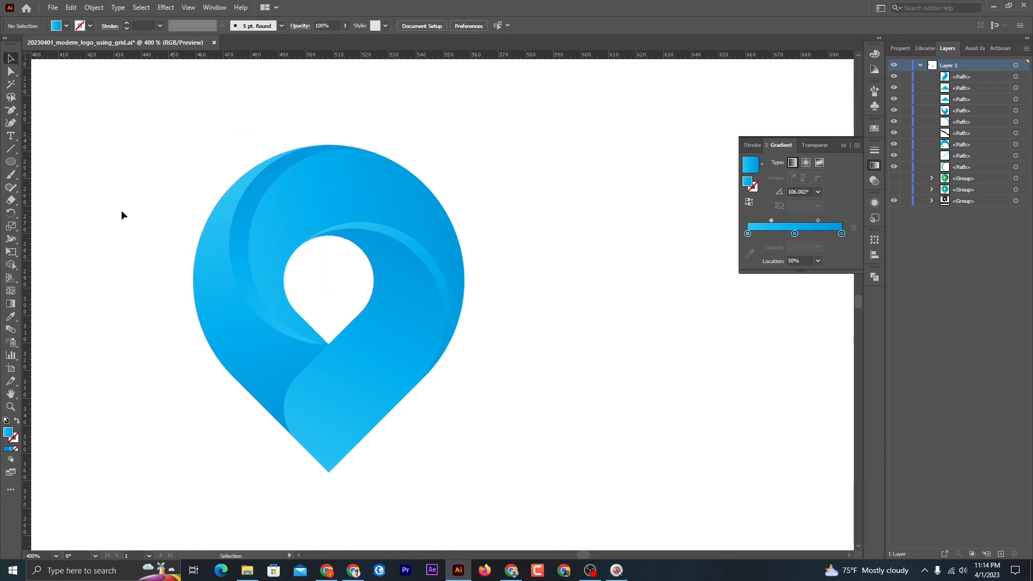
- Set the gradient of the thin crescent along the opening's upper right to run nearly horizontally at about -8°
{"action": "left_click", "coordinate": [419, 253]}
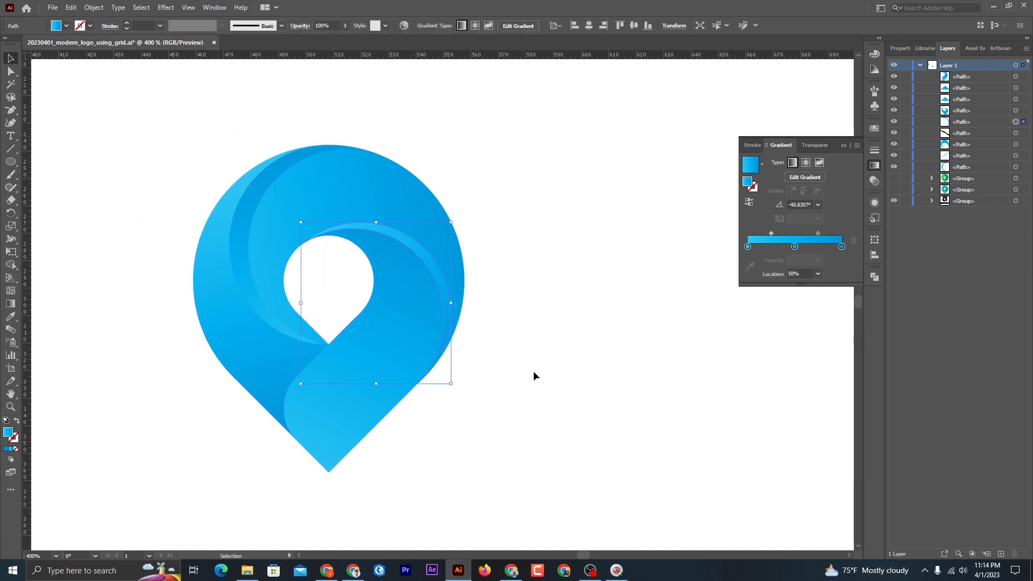
{"action": "left_click", "coordinate": [533, 370]}
{"action": "scroll", "coordinate": [539, 382], "scroll_direction": "down", "scroll_amount": 4}
{"action": "scroll", "coordinate": [528, 357], "scroll_direction": "up", "scroll_amount": 4}
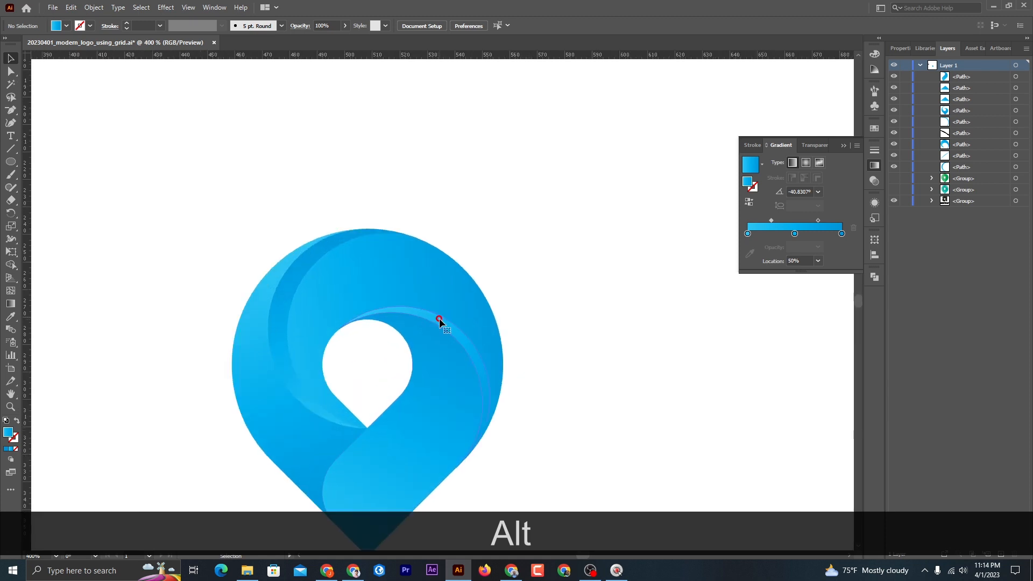
{"action": "left_click", "coordinate": [439, 318]}
{"action": "scroll", "coordinate": [437, 319], "scroll_direction": "down", "scroll_amount": 2}
{"action": "key", "text": "g"}
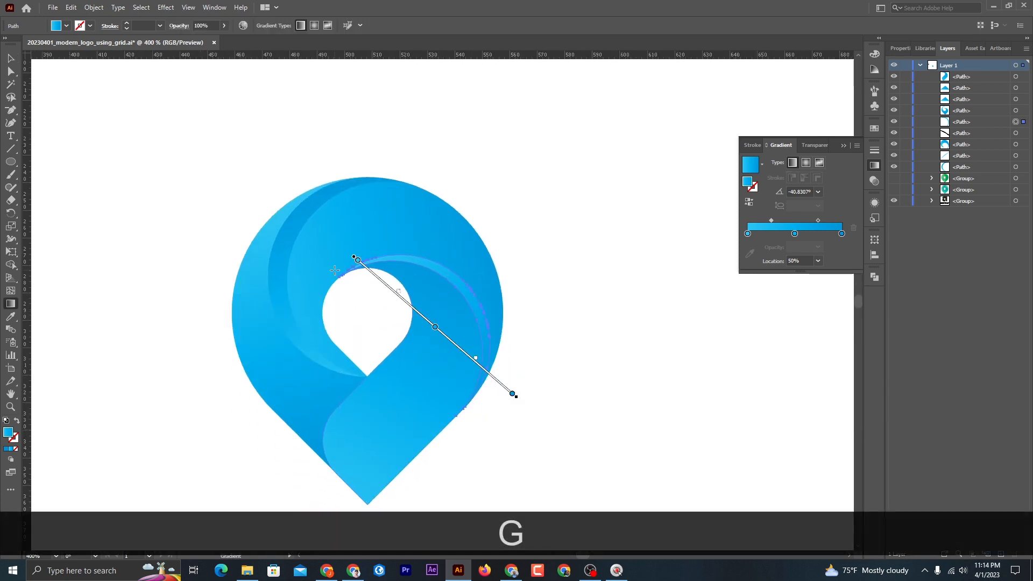
{"action": "left_click_drag", "start_coordinate": [334, 270], "coordinate": [528, 298]}
{"action": "key", "text": "v"}
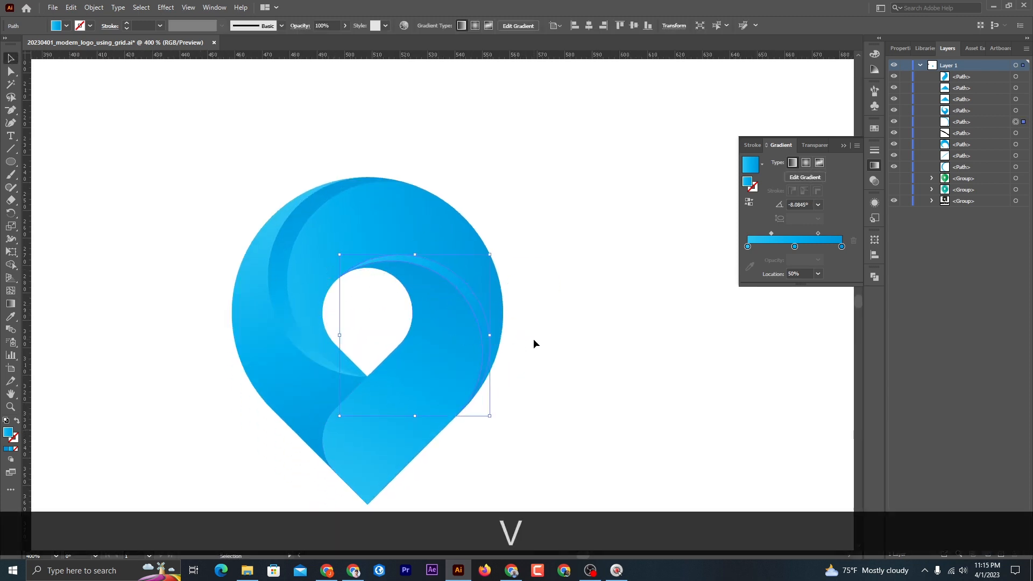